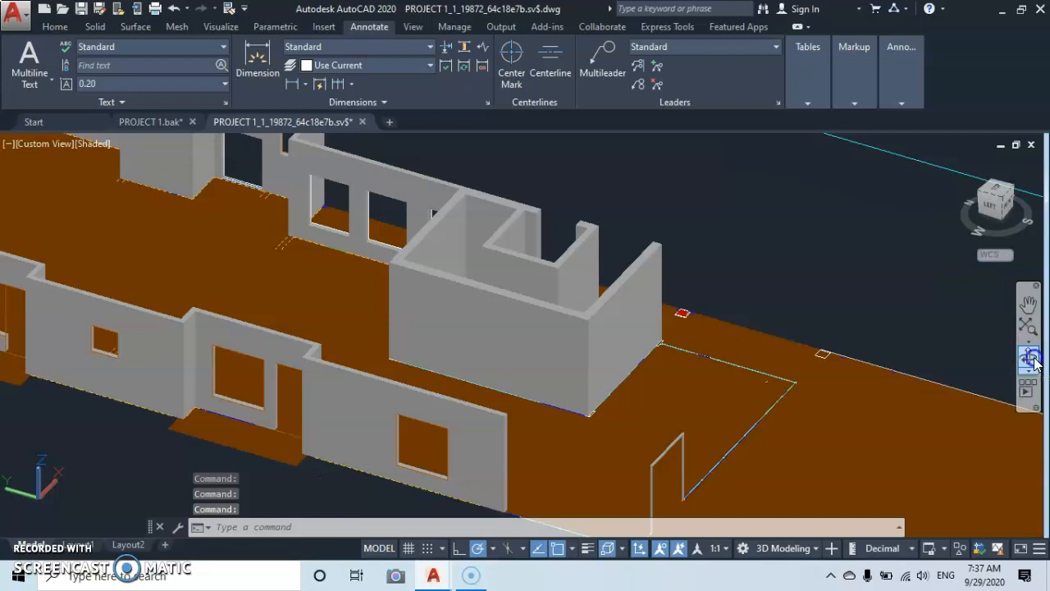
Examine the stair-core walls and the roof-level layout on the top storey of the multi-storey building model.
{"action": "left_click_drag", "start_coordinate": [546, 344], "coordinate": [511, 316]}
{"action": "scroll", "coordinate": [616, 301], "scroll_direction": "down", "scroll_amount": 8}
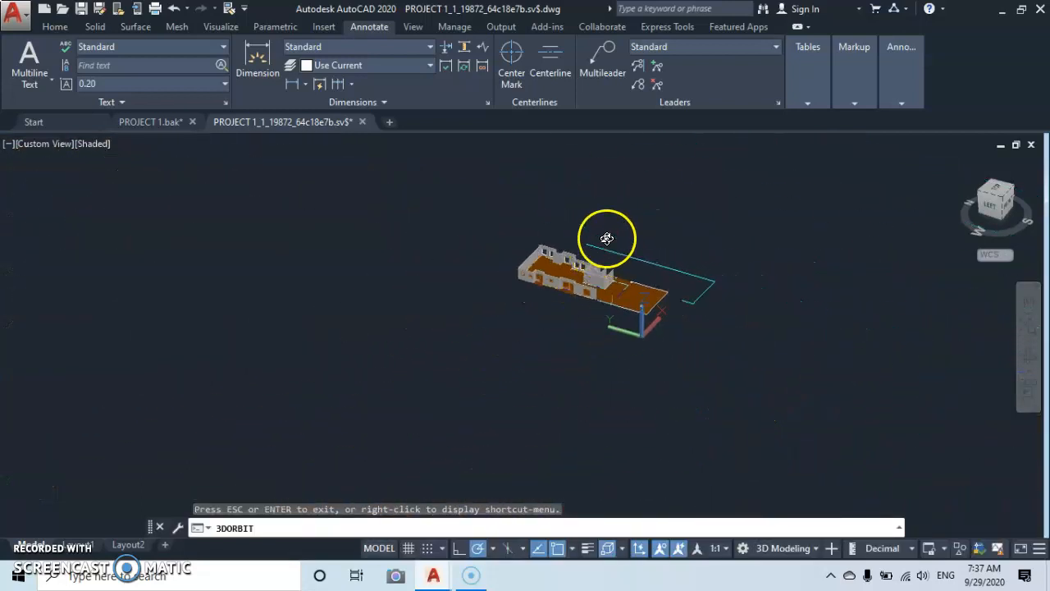
{"action": "left_click_drag", "start_coordinate": [578, 323], "coordinate": [422, 371]}
{"action": "scroll", "coordinate": [410, 354], "scroll_direction": "up", "scroll_amount": 8}
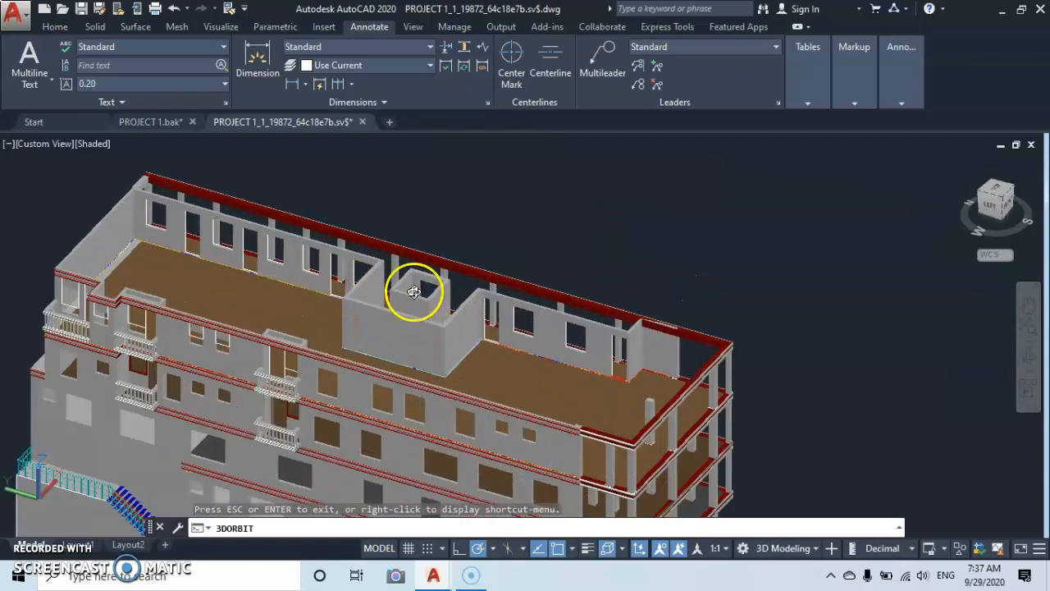
{"action": "scroll", "coordinate": [413, 292], "scroll_direction": "up", "scroll_amount": 6}
{"action": "left_click_drag", "start_coordinate": [580, 320], "coordinate": [514, 329]}
{"action": "scroll", "coordinate": [556, 307], "scroll_direction": "up", "scroll_amount": 3}
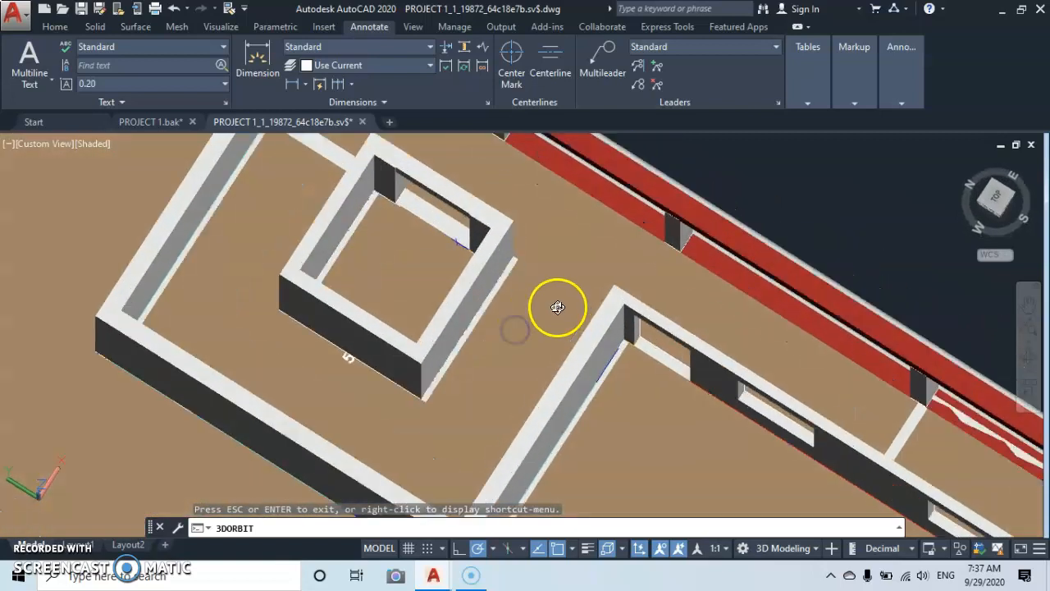
{"action": "scroll", "coordinate": [551, 276], "scroll_direction": "down", "scroll_amount": 2}
{"action": "middle_click_drag", "start_coordinate": [531, 272], "coordinate": [527, 314]}
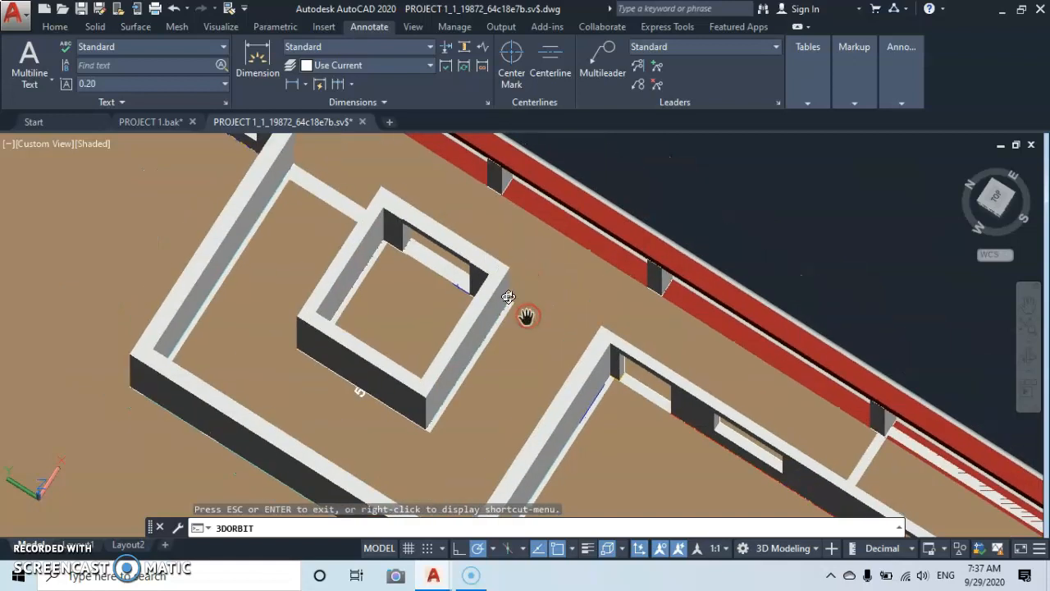
{"action": "scroll", "coordinate": [503, 265], "scroll_direction": "up", "scroll_amount": 4}
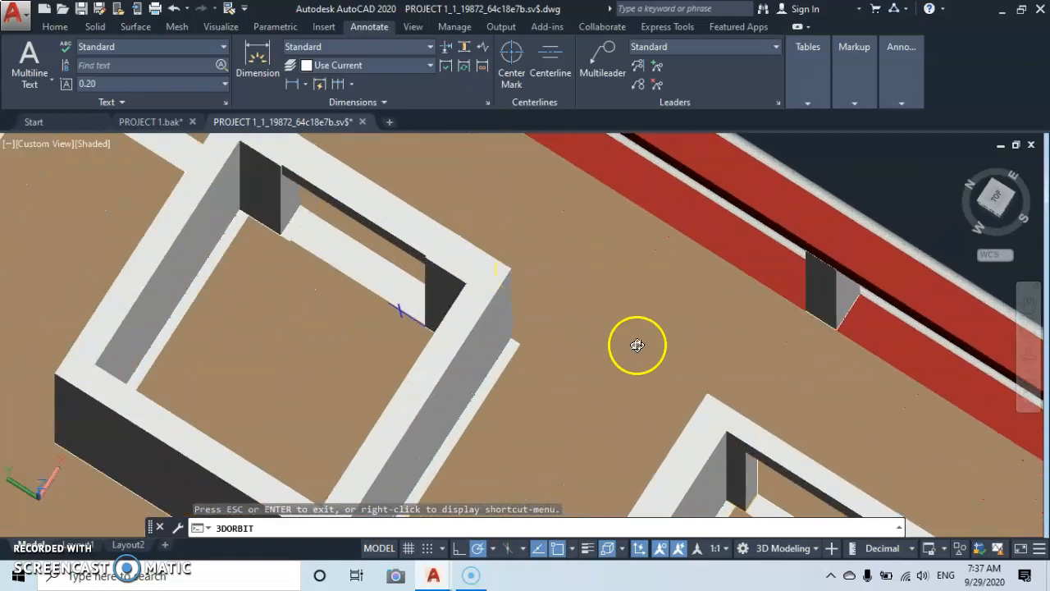
{"action": "scroll", "coordinate": [639, 347], "scroll_direction": "down", "scroll_amount": 1}
{"action": "middle_click_drag", "start_coordinate": [668, 375], "coordinate": [596, 267]}
{"action": "scroll", "coordinate": [643, 284], "scroll_direction": "up", "scroll_amount": 3}
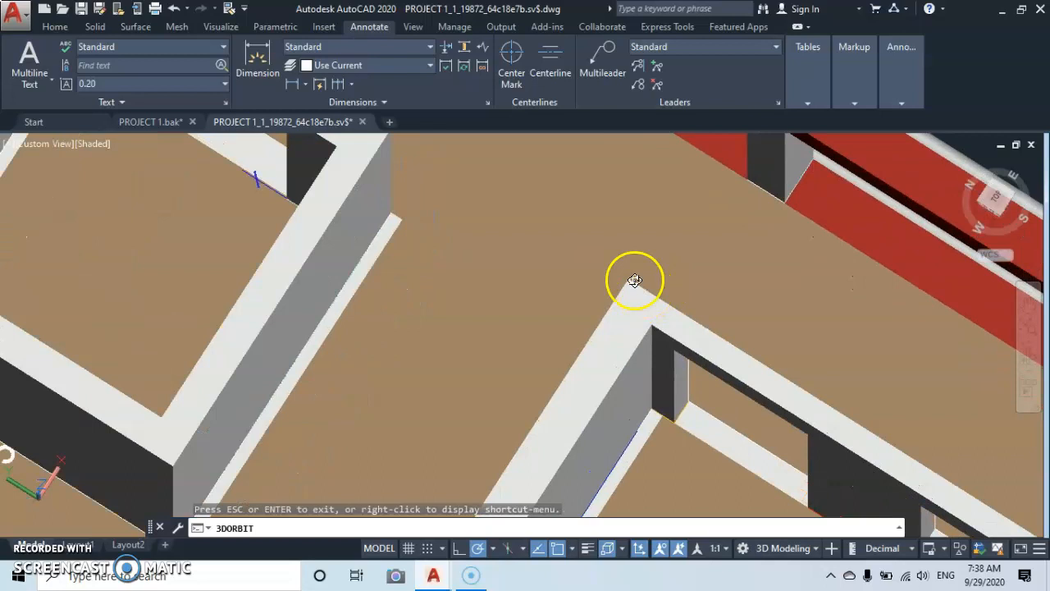
{"action": "scroll", "coordinate": [628, 281], "scroll_direction": "up", "scroll_amount": 2}
{"action": "scroll", "coordinate": [632, 287], "scroll_direction": "down", "scroll_amount": 5}
{"action": "scroll", "coordinate": [622, 296], "scroll_direction": "down", "scroll_amount": 6}
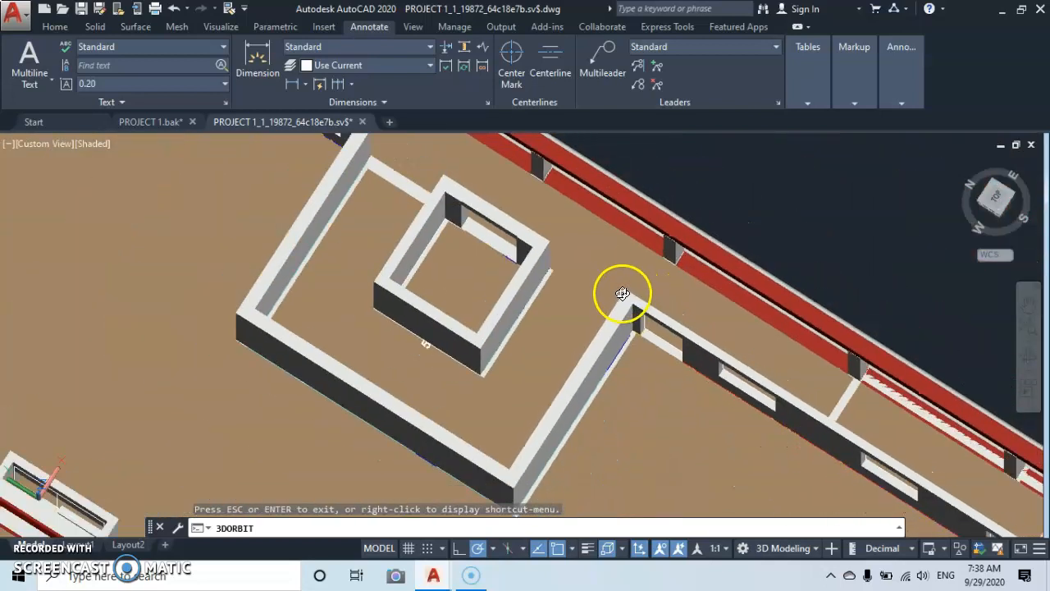
{"action": "scroll", "coordinate": [605, 315], "scroll_direction": "down", "scroll_amount": 5}
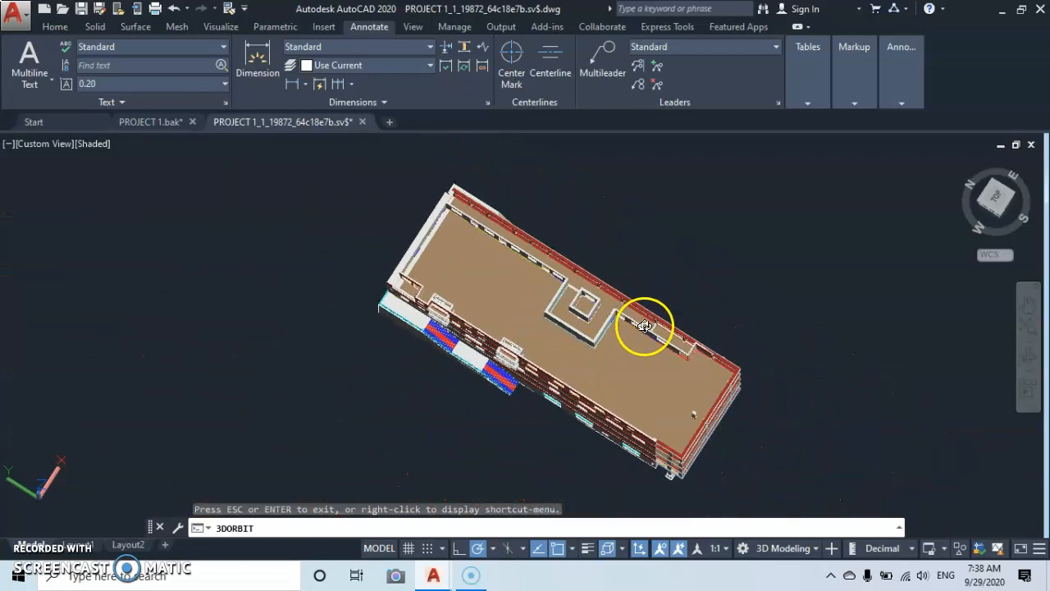
Return to the separate single-storey floor model, exit orbit mode and set the visual style to Wireframe.
{"action": "left_click_drag", "start_coordinate": [621, 424], "coordinate": [616, 211]}
{"action": "left_click_drag", "start_coordinate": [574, 393], "coordinate": [621, 239]}
{"action": "scroll", "coordinate": [570, 387], "scroll_direction": "down", "scroll_amount": 7}
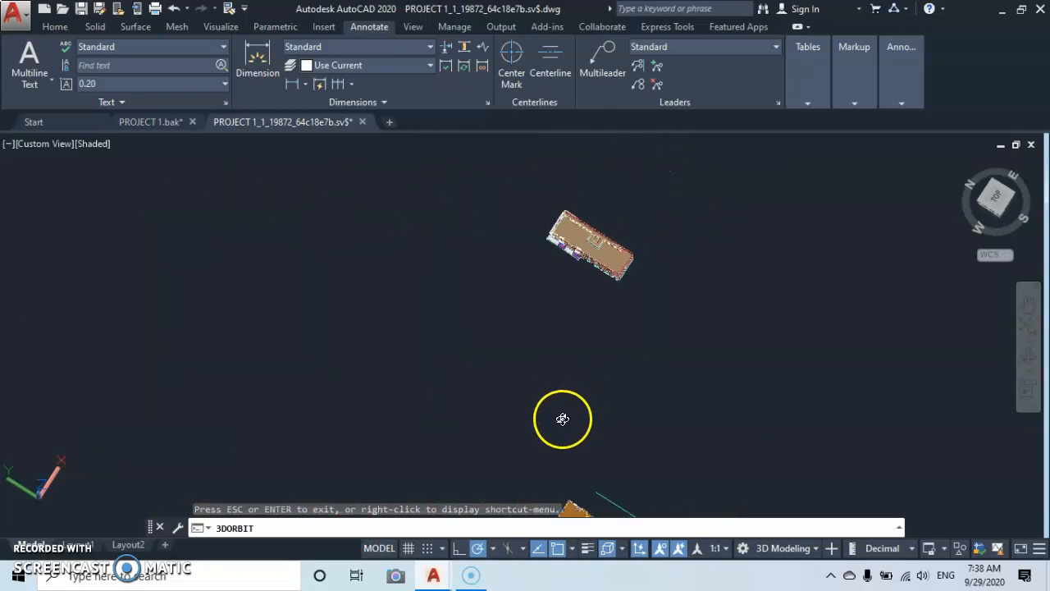
{"action": "middle_click_drag", "start_coordinate": [570, 429], "coordinate": [570, 300]}
{"action": "scroll", "coordinate": [569, 328], "scroll_direction": "up", "scroll_amount": 9}
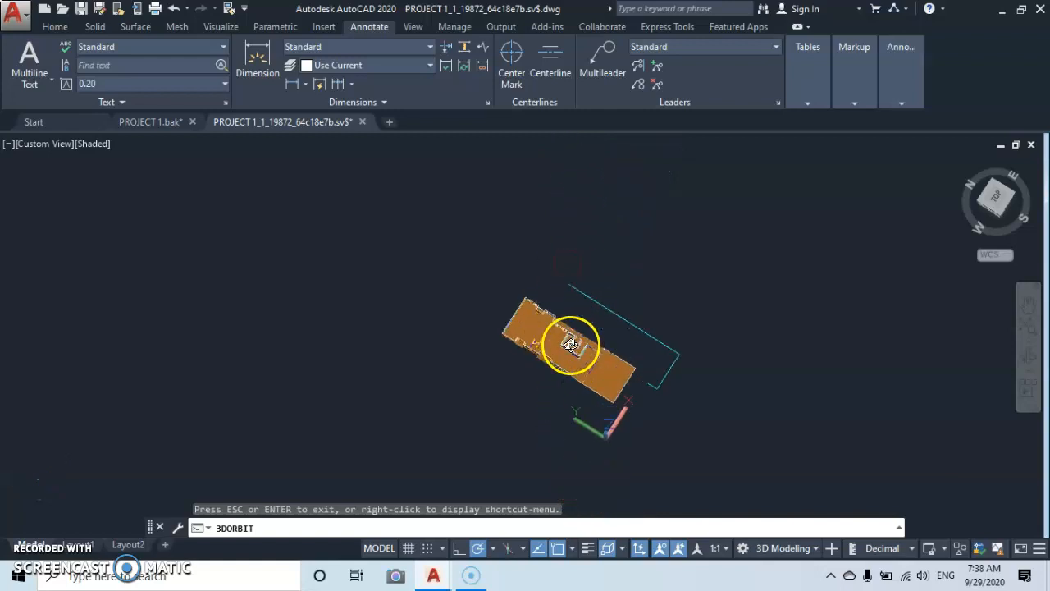
{"action": "scroll", "coordinate": [580, 331], "scroll_direction": "up", "scroll_amount": 4}
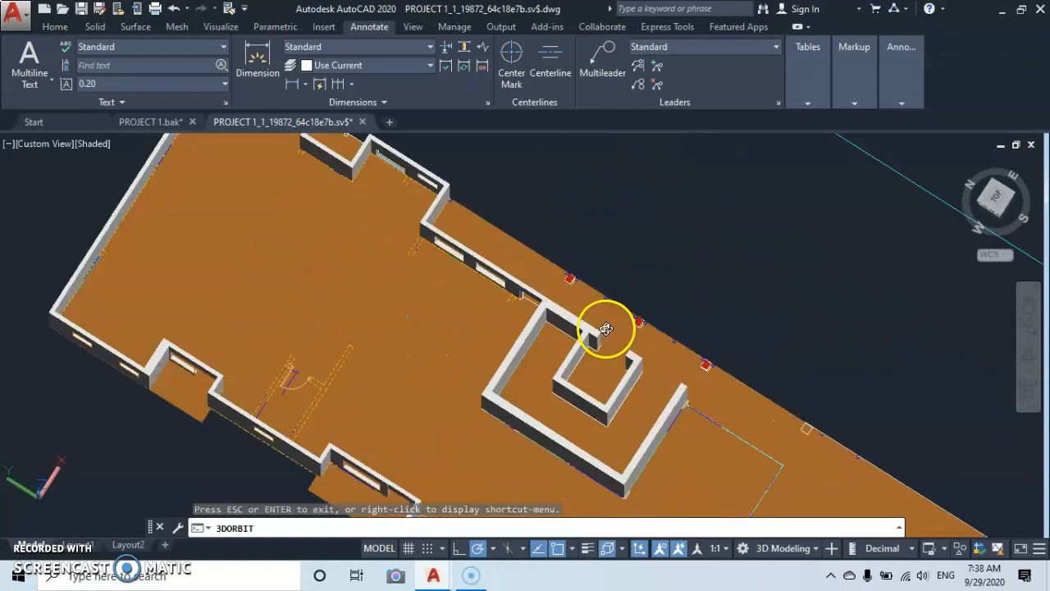
{"action": "right_click", "coordinate": [713, 315]}
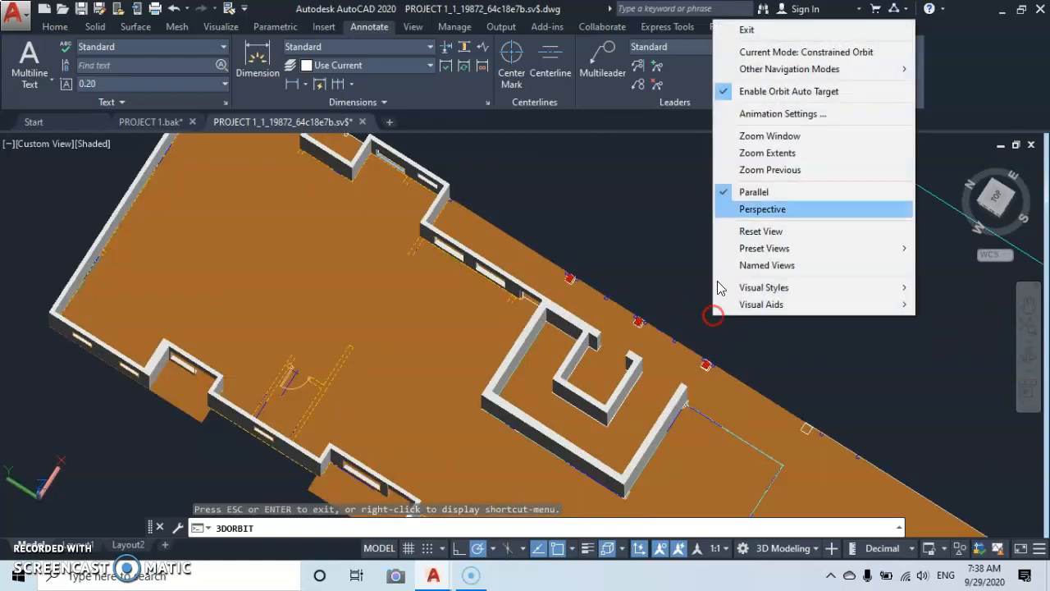
{"action": "left_click", "coordinate": [748, 35]}
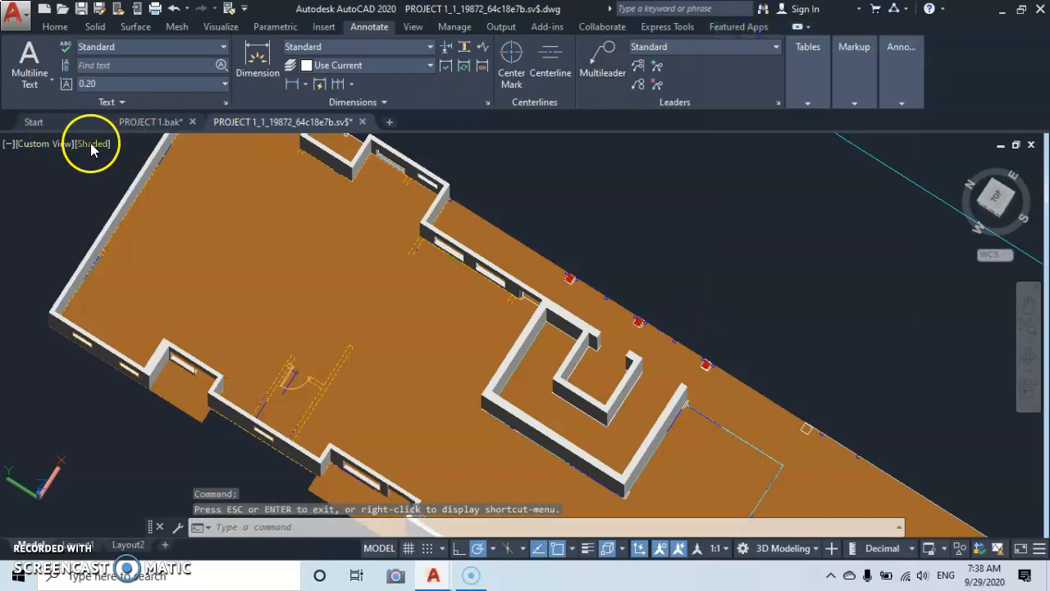
{"action": "left_click", "coordinate": [92, 143]}
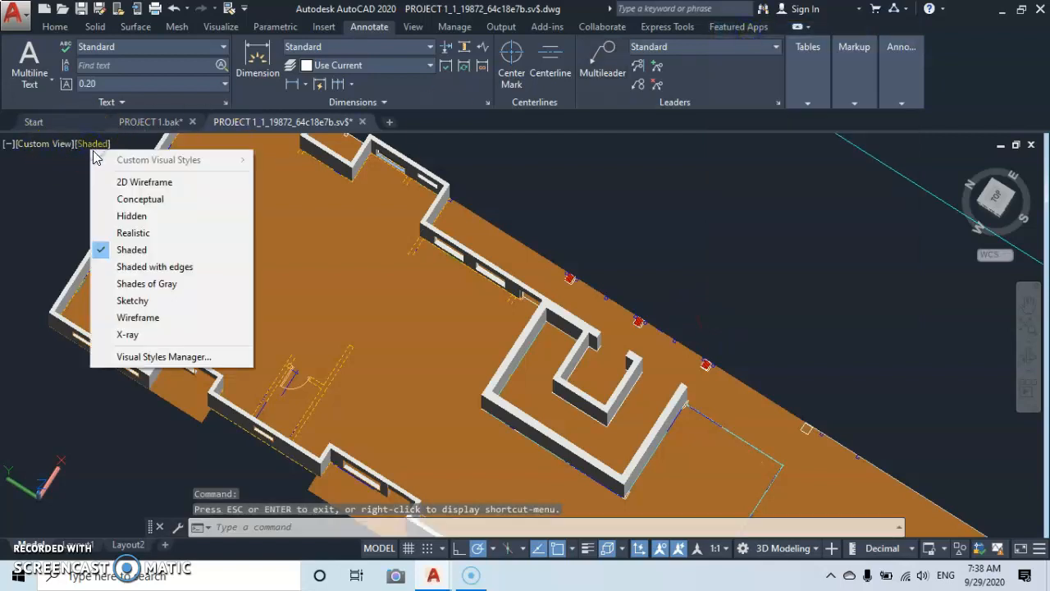
{"action": "left_click", "coordinate": [119, 320]}
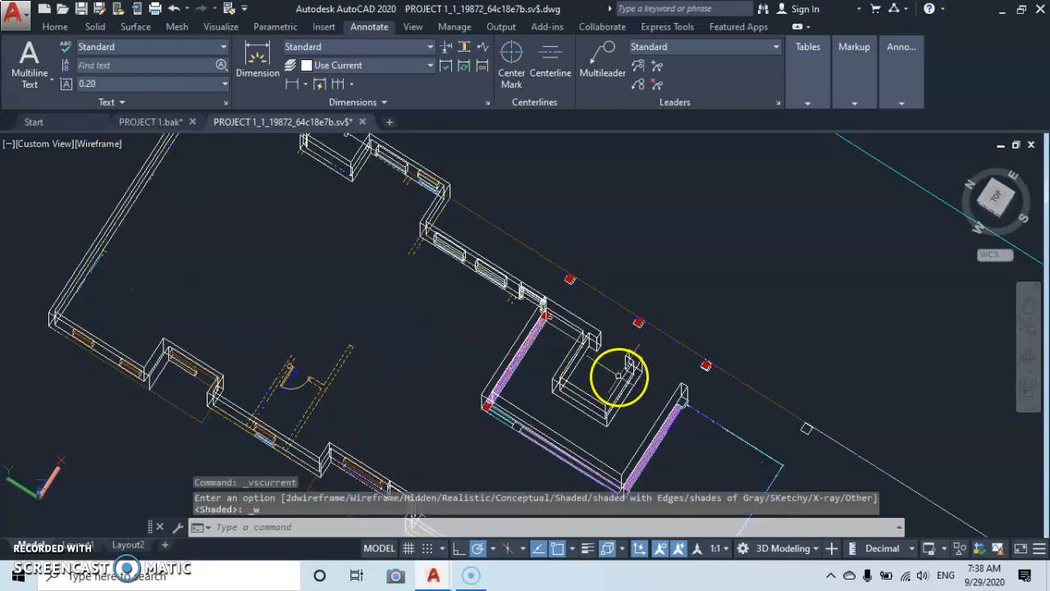
Select the entire separate floor model, including its walls, slab, columns and the cyan outline beside it.
{"action": "scroll", "coordinate": [618, 376], "scroll_direction": "up", "scroll_amount": 5}
{"action": "scroll", "coordinate": [587, 345], "scroll_direction": "up", "scroll_amount": 2}
{"action": "middle_click_drag", "start_coordinate": [565, 407], "coordinate": [581, 286]}
{"action": "scroll", "coordinate": [581, 285], "scroll_direction": "up", "scroll_amount": 5}
{"action": "scroll", "coordinate": [570, 296], "scroll_direction": "up", "scroll_amount": 2}
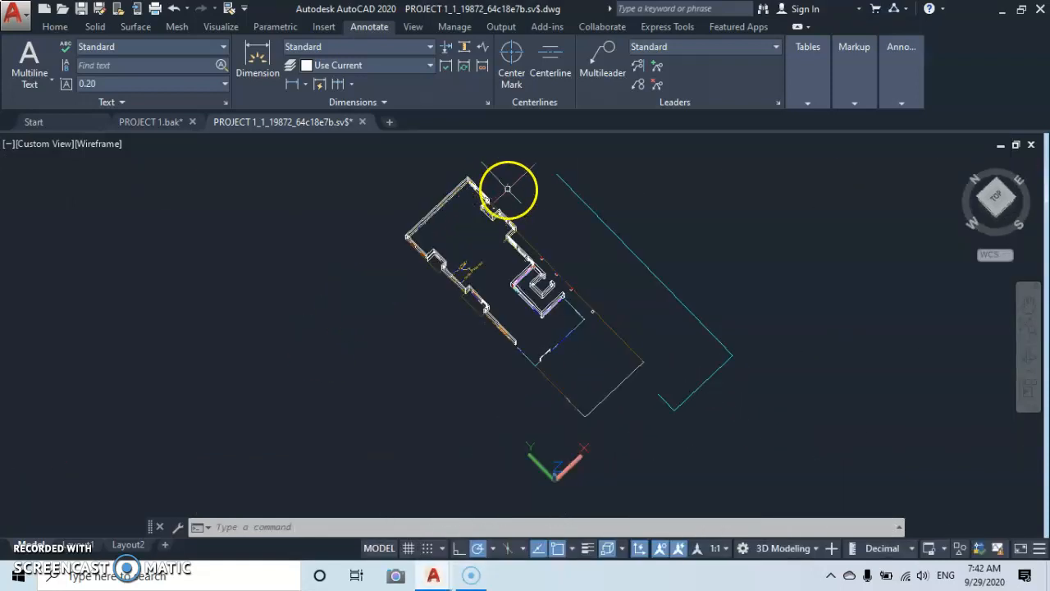
{"action": "middle_click_drag", "start_coordinate": [508, 191], "coordinate": [488, 224]}
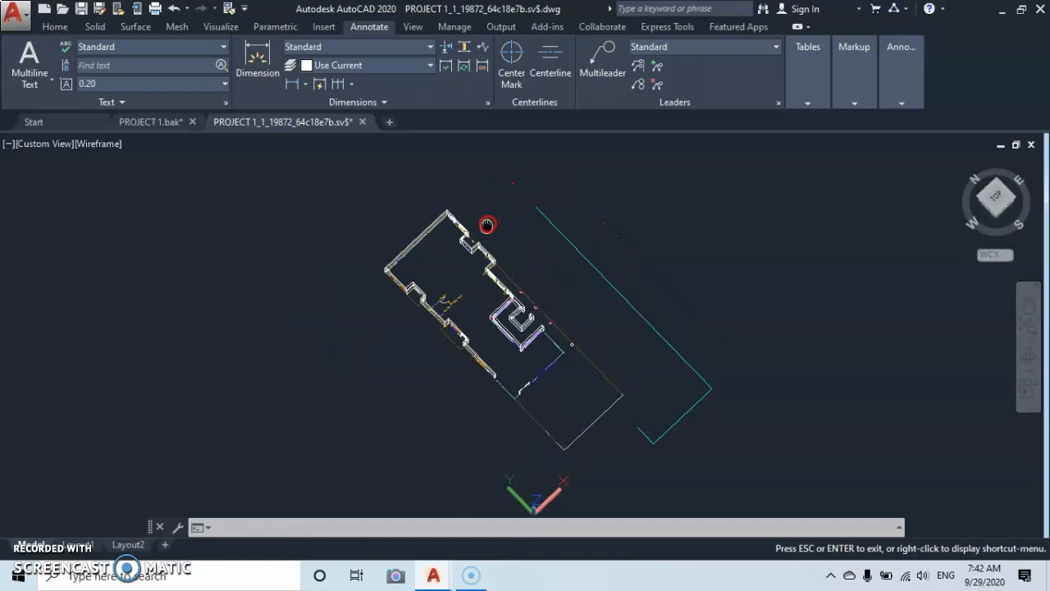
{"action": "left_click", "coordinate": [508, 179]}
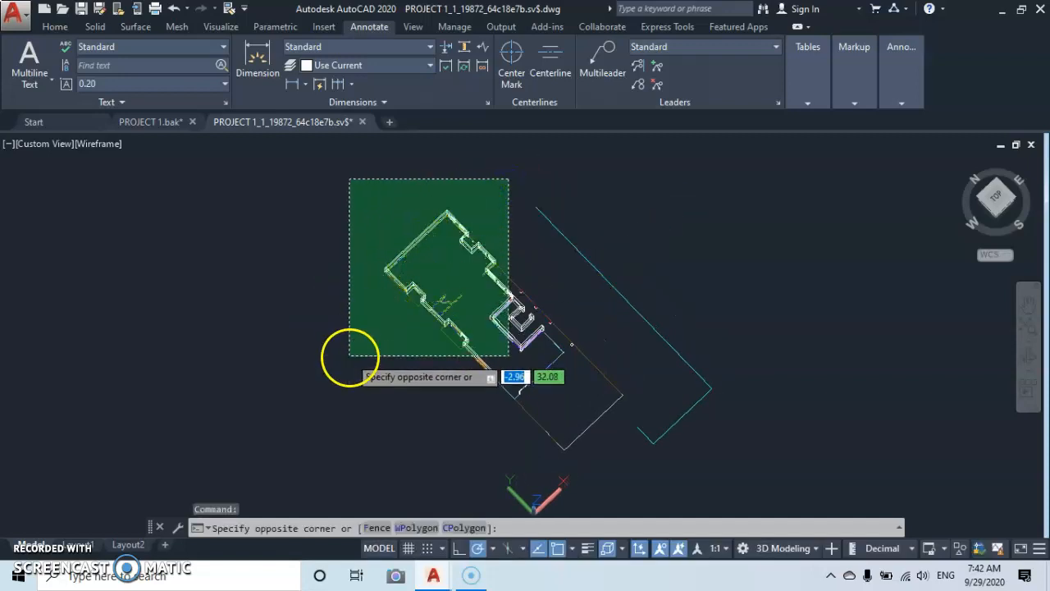
{"action": "left_click", "coordinate": [349, 356]}
{"action": "left_click", "coordinate": [607, 279]}
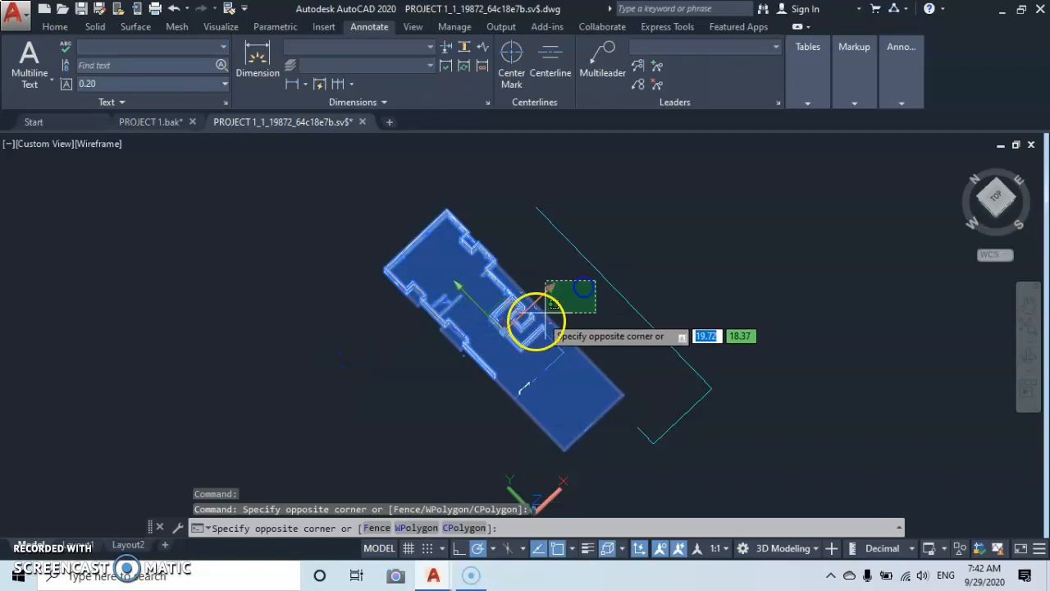
{"action": "left_click", "coordinate": [436, 424]}
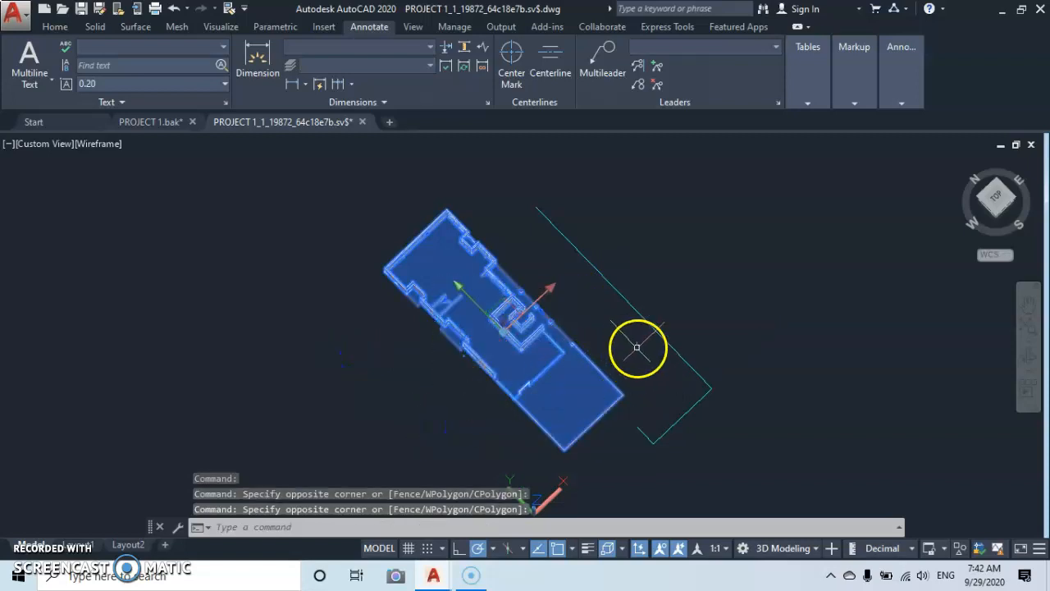
{"action": "left_click", "coordinate": [448, 458]}
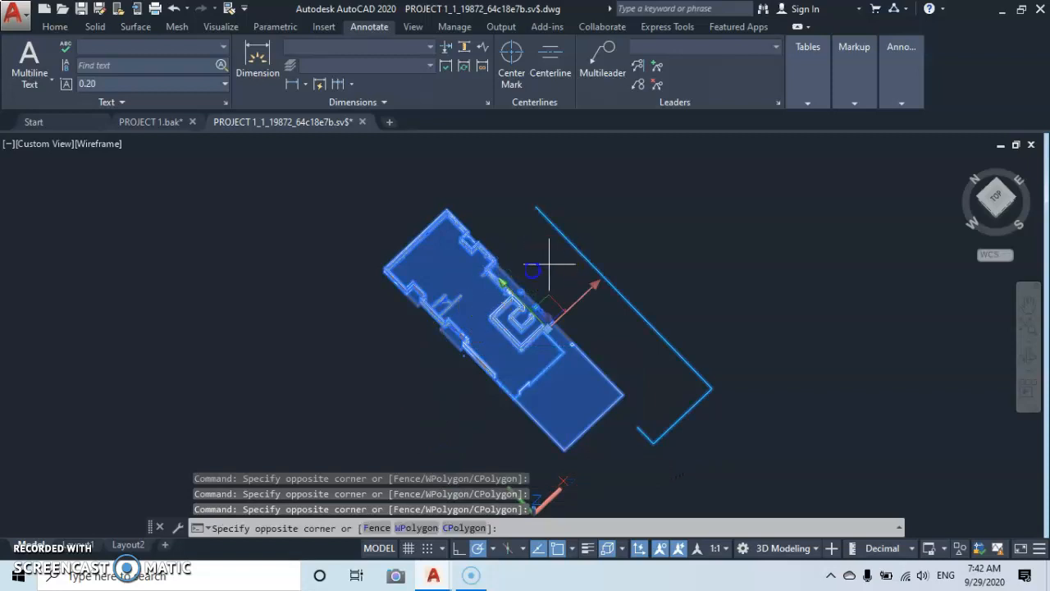
{"action": "left_click", "coordinate": [348, 404]}
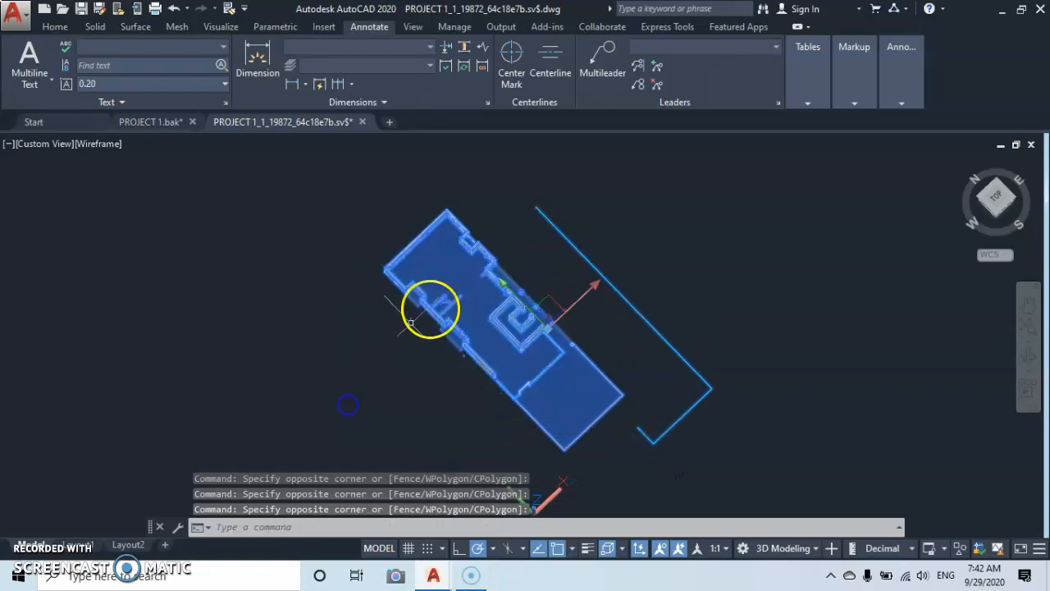
{"action": "left_click", "coordinate": [520, 190]}
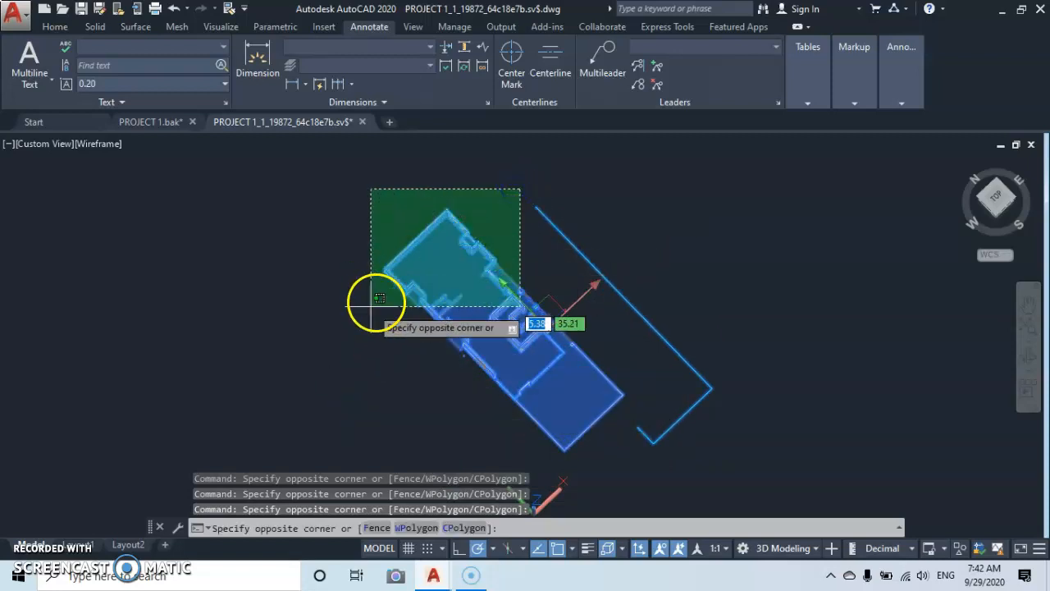
{"action": "left_click", "coordinate": [342, 361]}
Start moving the selected floor, using the endpoint at the outer southwest corner of the stair-core walls as base point.
{"action": "right_click", "coordinate": [769, 329]}
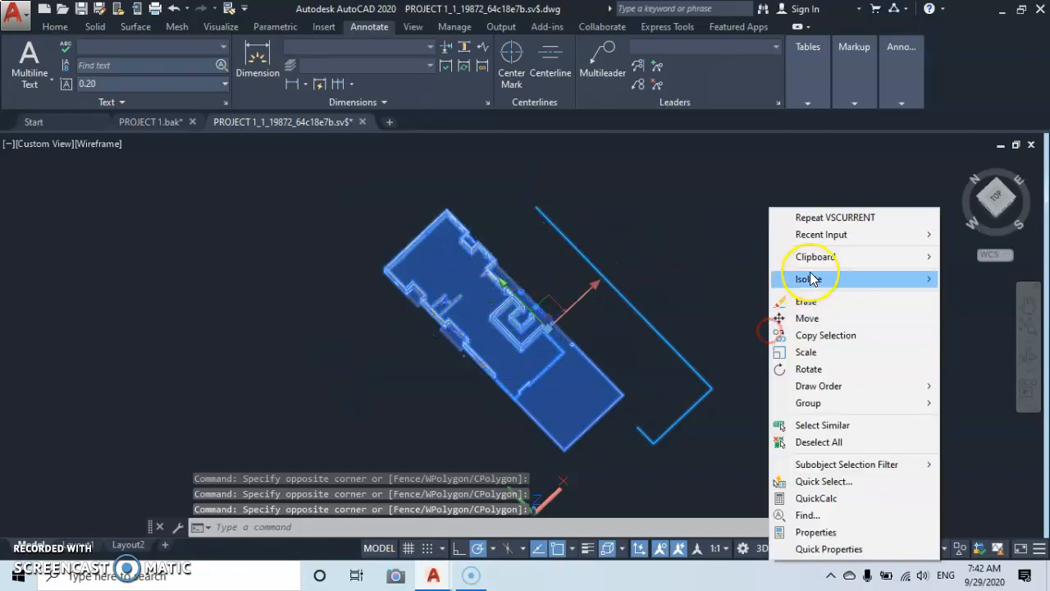
{"action": "left_click", "coordinate": [802, 319]}
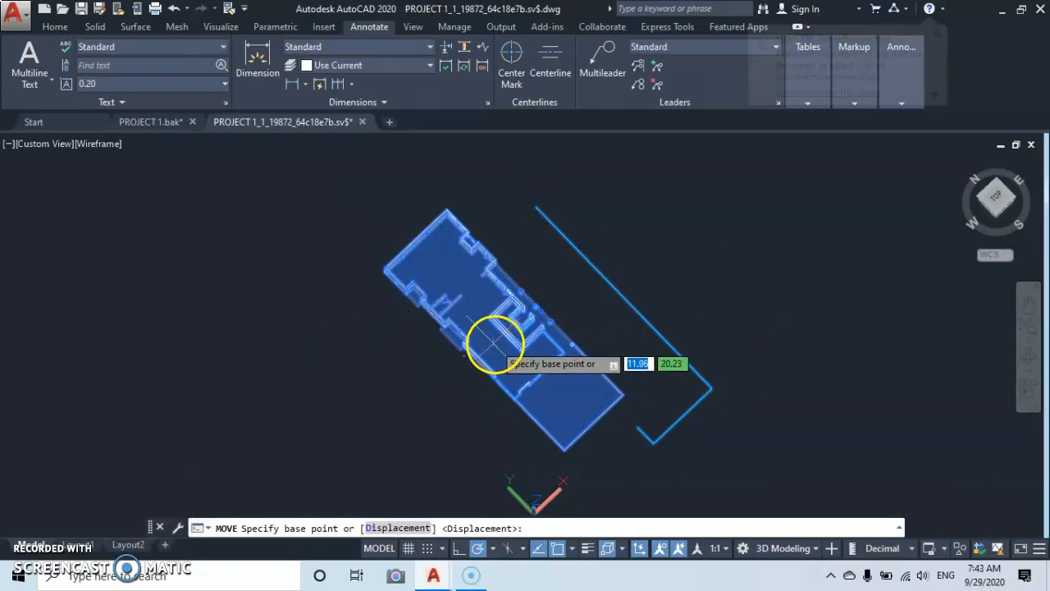
{"action": "scroll", "coordinate": [527, 331], "scroll_direction": "up", "scroll_amount": 3}
{"action": "scroll", "coordinate": [532, 337], "scroll_direction": "up", "scroll_amount": 2}
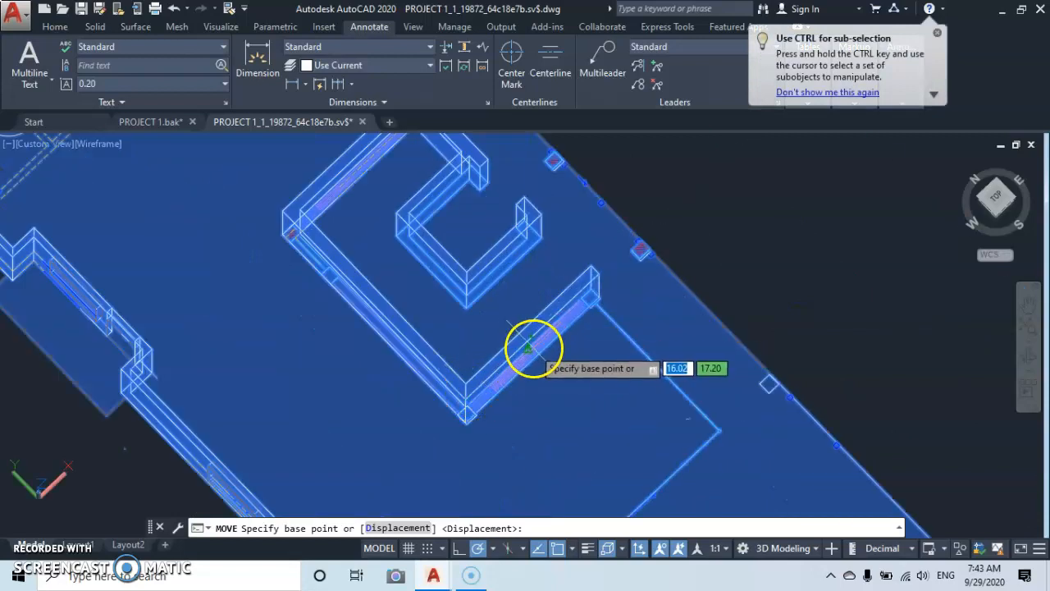
{"action": "middle_click_drag", "start_coordinate": [533, 350], "coordinate": [562, 303]}
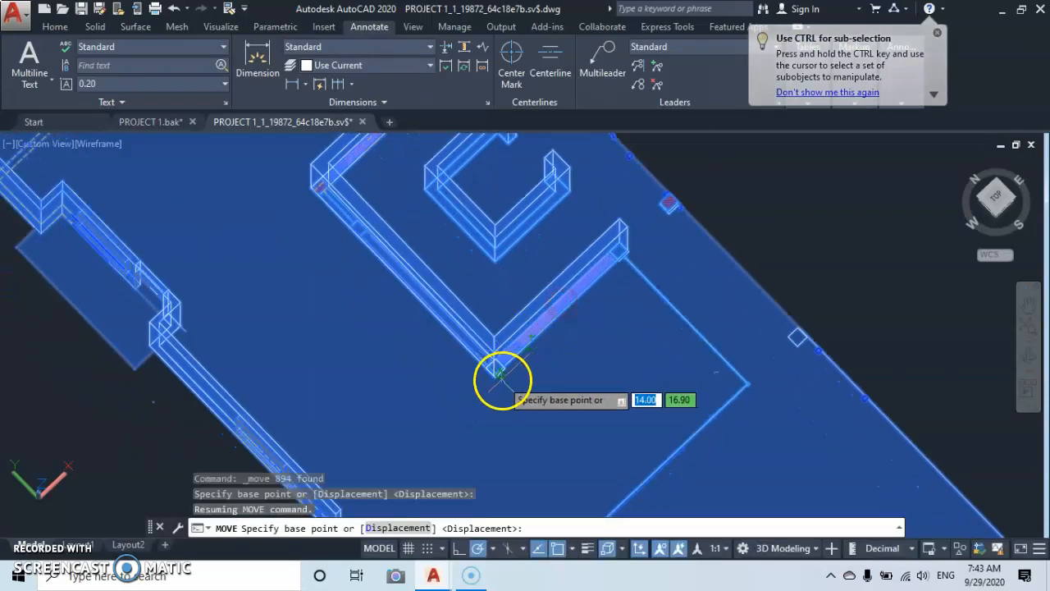
{"action": "scroll", "coordinate": [494, 380], "scroll_direction": "up", "scroll_amount": 2}
{"action": "scroll", "coordinate": [494, 377], "scroll_direction": "up", "scroll_amount": 3}
{"action": "scroll", "coordinate": [494, 377], "scroll_direction": "up", "scroll_amount": 2}
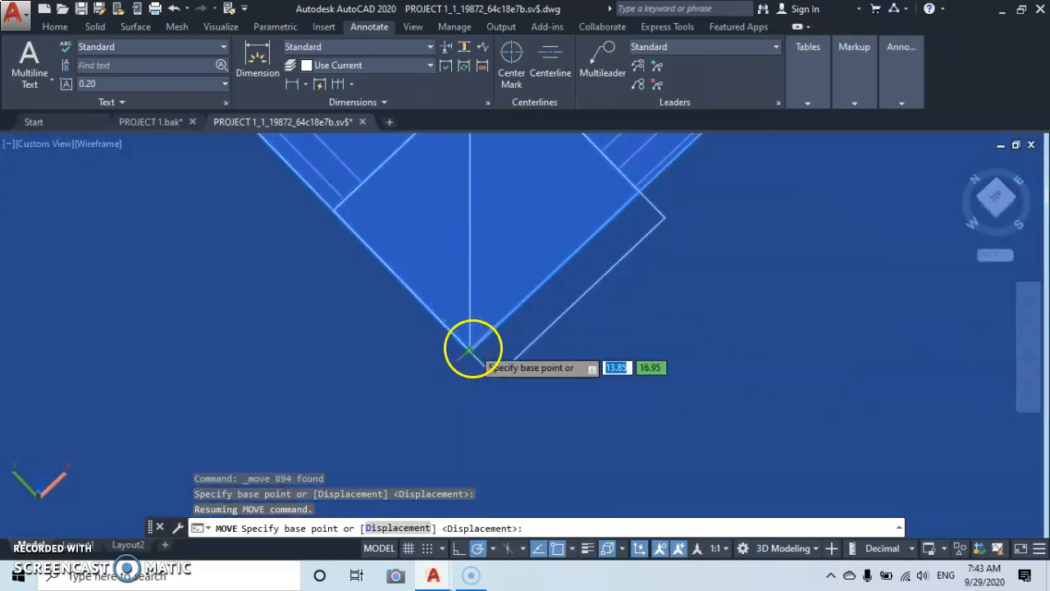
{"action": "scroll", "coordinate": [469, 348], "scroll_direction": "up", "scroll_amount": 2}
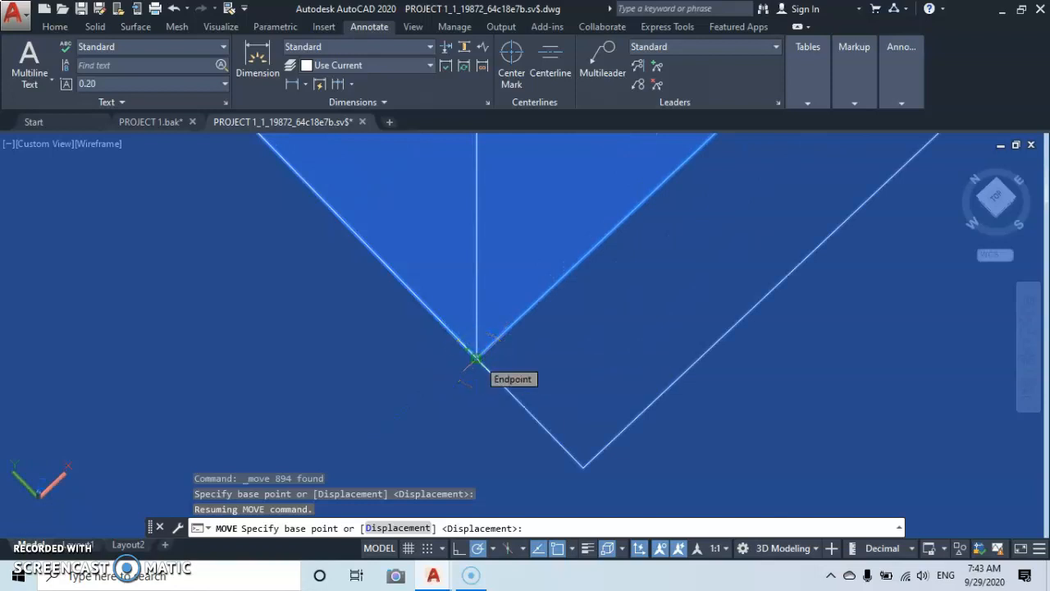
{"action": "left_click", "coordinate": [475, 359]}
Bring the floor being moved over the multi-storey building and locate the building's stair core in plan.
{"action": "scroll", "coordinate": [489, 346], "scroll_direction": "down", "scroll_amount": 6}
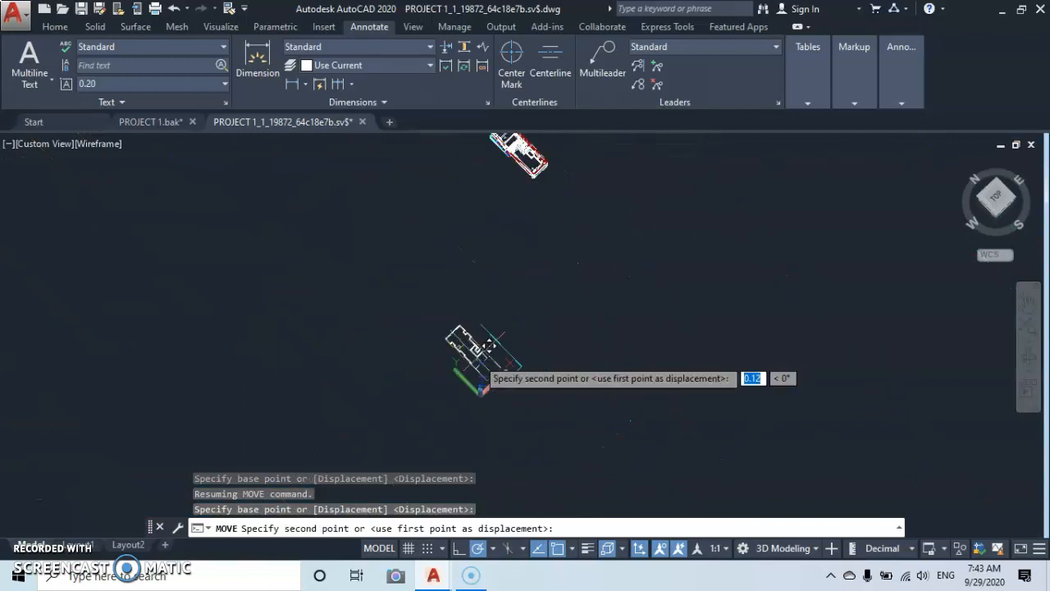
{"action": "middle_click_drag", "start_coordinate": [489, 346], "coordinate": [511, 294]}
{"action": "middle_click_drag", "start_coordinate": [518, 228], "coordinate": [446, 389]}
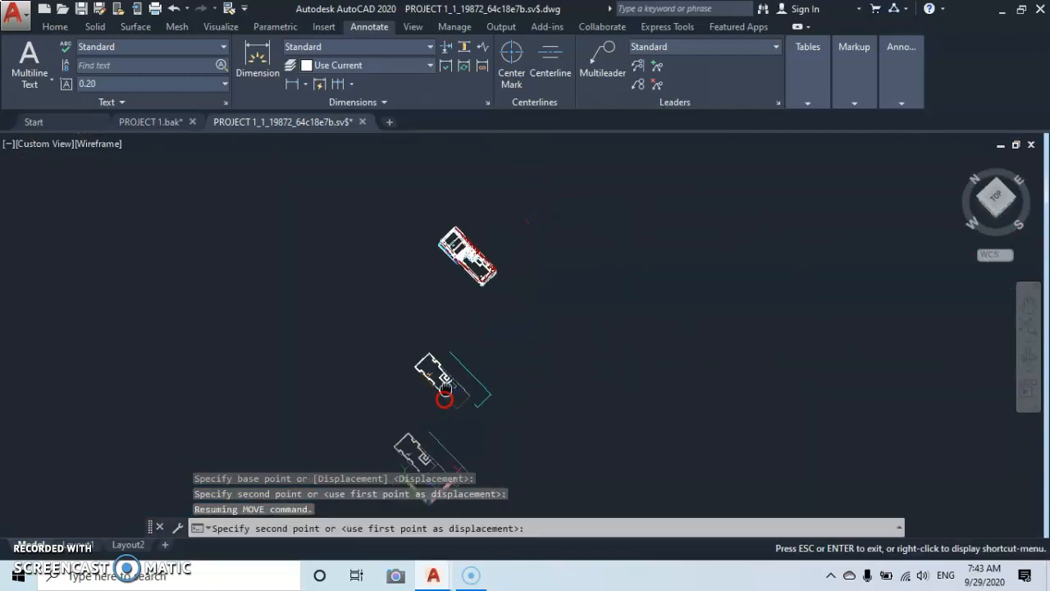
{"action": "scroll", "coordinate": [453, 286], "scroll_direction": "up", "scroll_amount": 2}
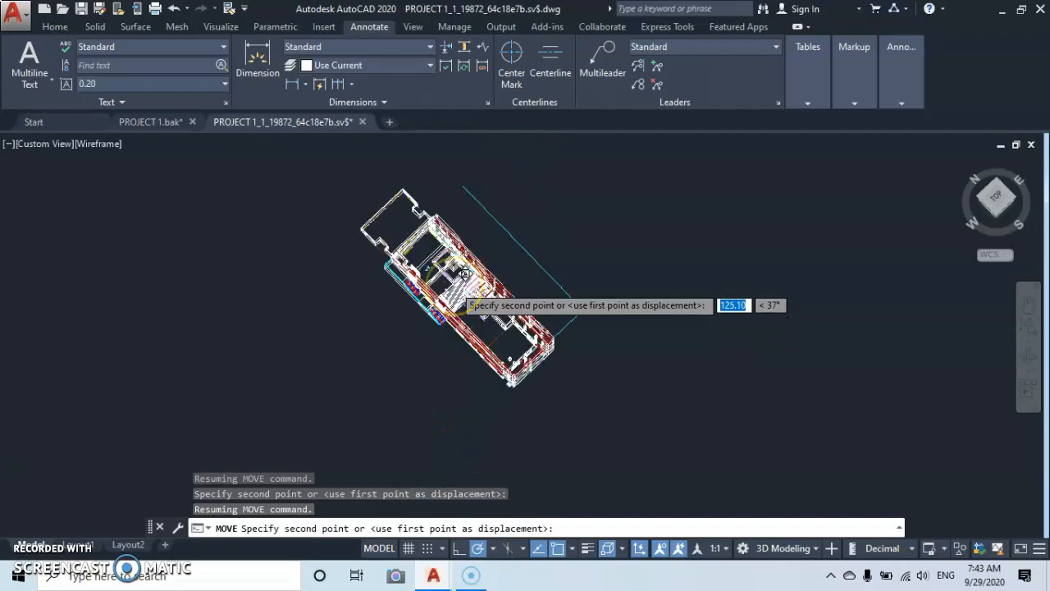
{"action": "scroll", "coordinate": [466, 274], "scroll_direction": "up", "scroll_amount": 4}
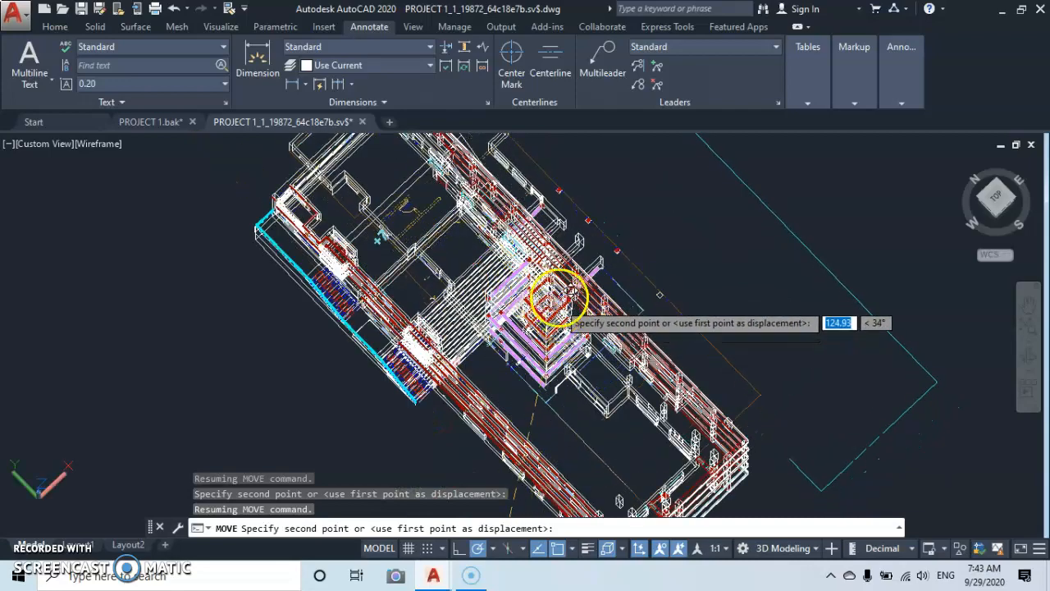
{"action": "scroll", "coordinate": [551, 283], "scroll_direction": "up", "scroll_amount": 3}
{"action": "scroll", "coordinate": [562, 262], "scroll_direction": "down", "scroll_amount": 3}
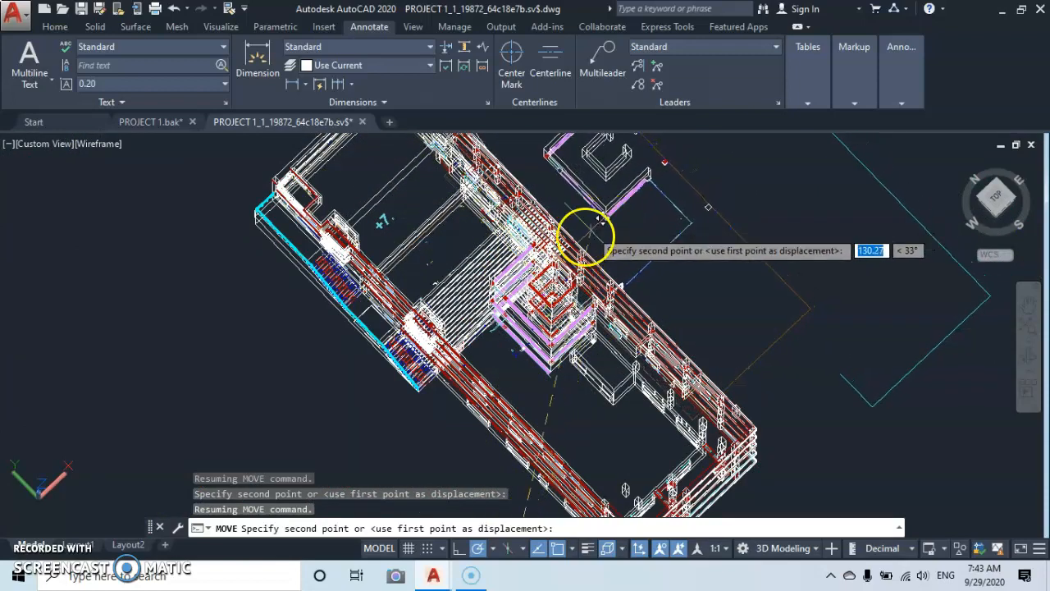
{"action": "scroll", "coordinate": [566, 254], "scroll_direction": "up", "scroll_amount": 4}
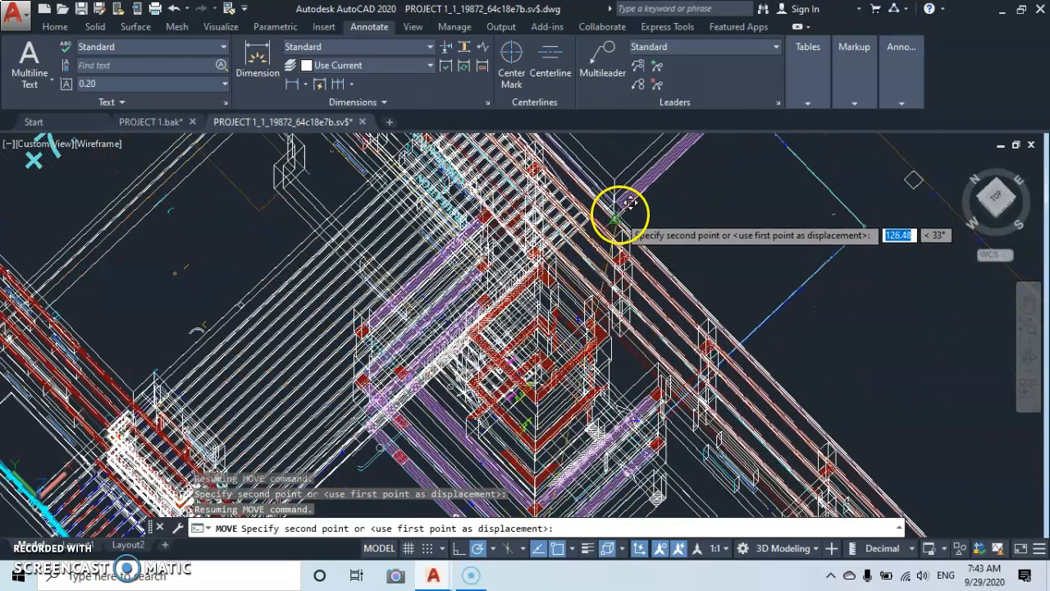
{"action": "scroll", "coordinate": [615, 212], "scroll_direction": "down", "scroll_amount": 4}
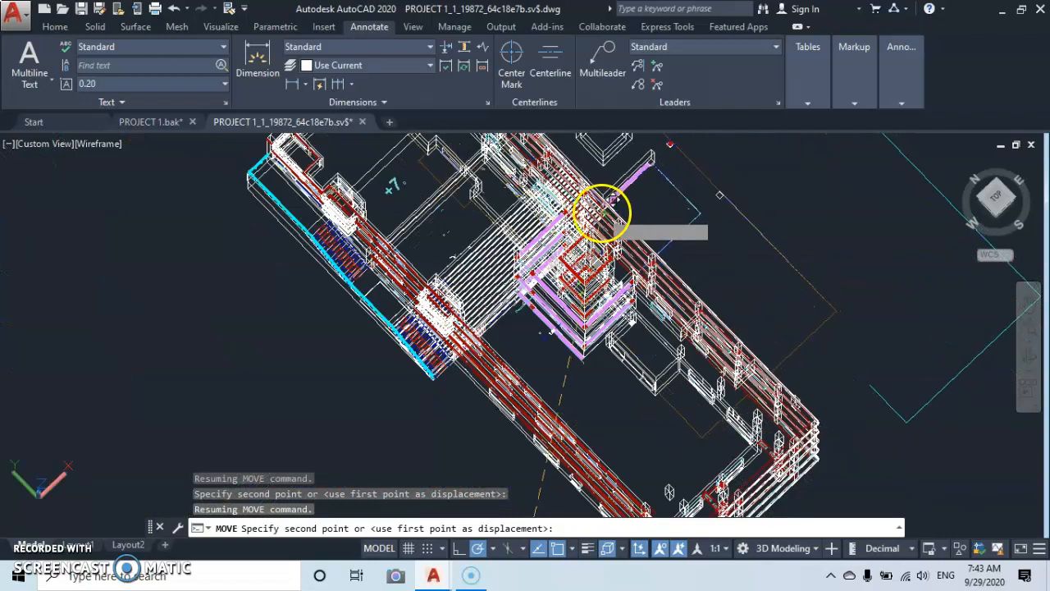
{"action": "middle_click_drag", "start_coordinate": [603, 214], "coordinate": [536, 295]}
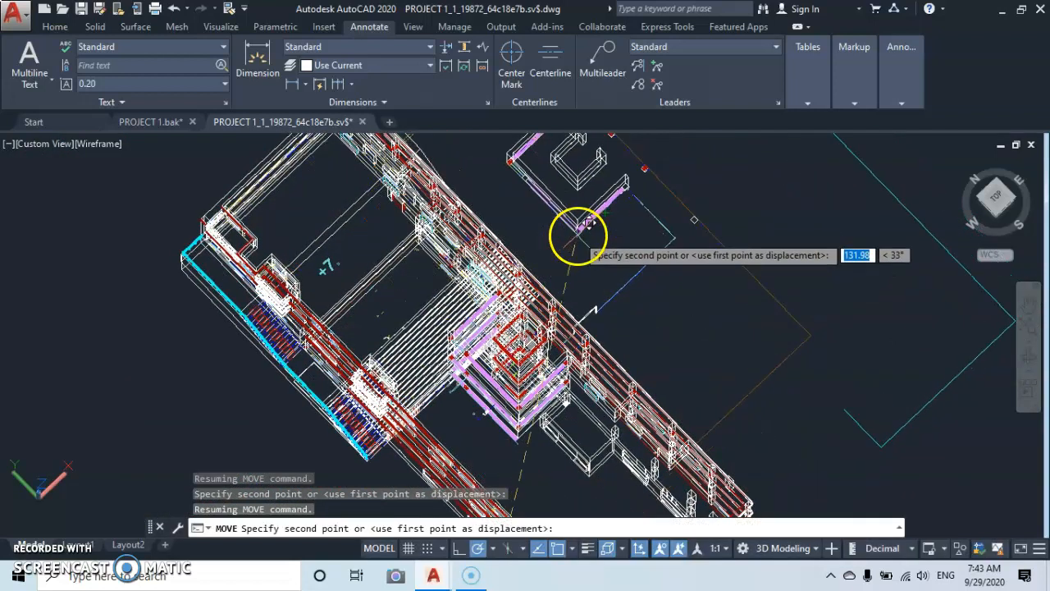
{"action": "scroll", "coordinate": [504, 317], "scroll_direction": "up", "scroll_amount": 5}
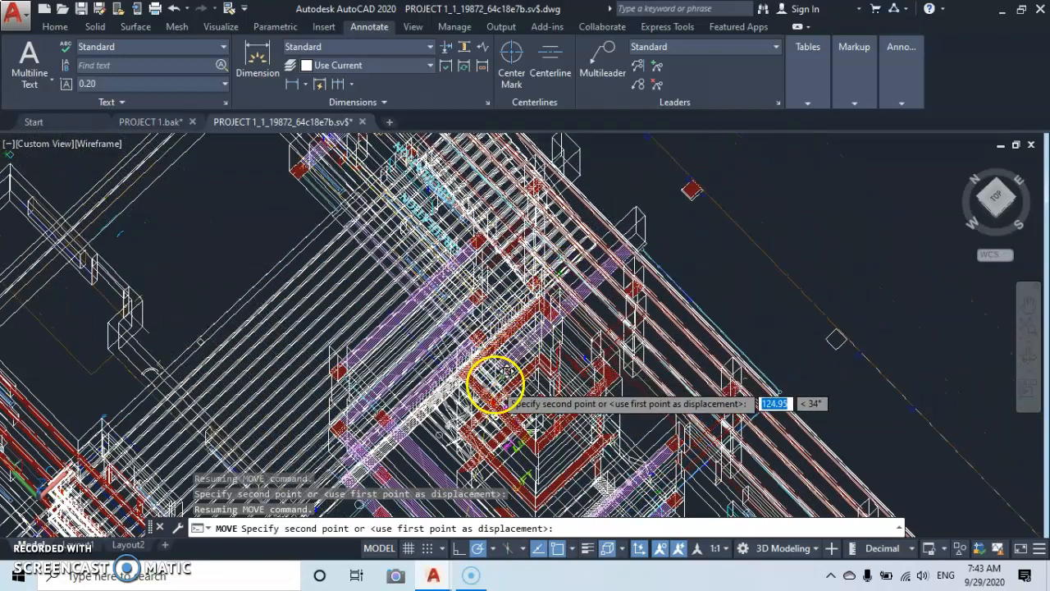
{"action": "middle_click_drag", "start_coordinate": [636, 305], "coordinate": [633, 197]}
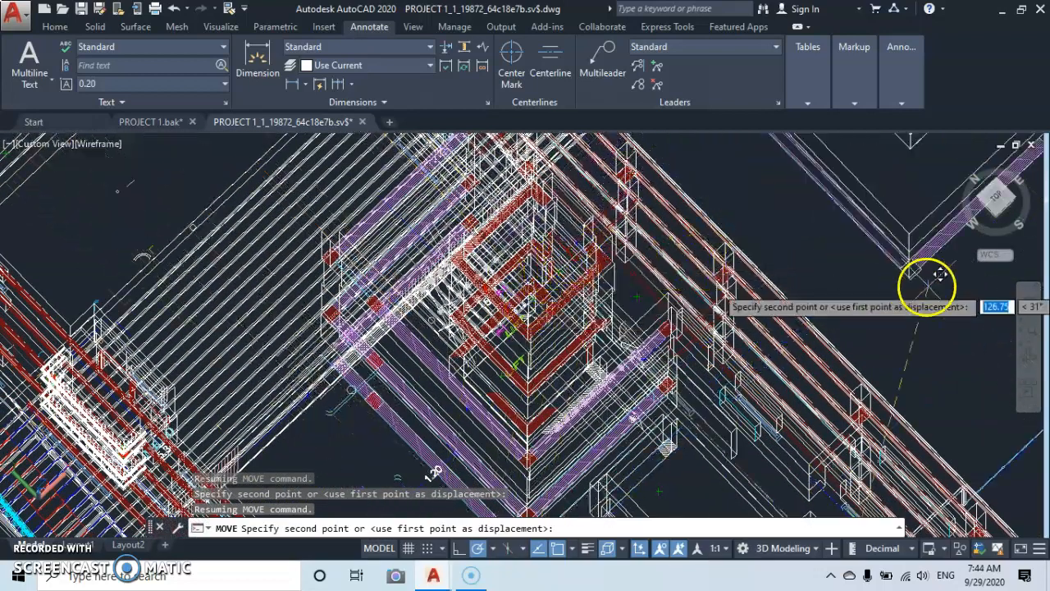
Place the moved floor so its base point lands on the outer top corner of the building's stair-core walls.
{"action": "left_click", "coordinate": [1031, 359]}
{"action": "left_click_drag", "start_coordinate": [656, 438], "coordinate": [525, 490]}
{"action": "left_click_drag", "start_coordinate": [604, 309], "coordinate": [601, 279]}
{"action": "left_click_drag", "start_coordinate": [528, 347], "coordinate": [543, 422]}
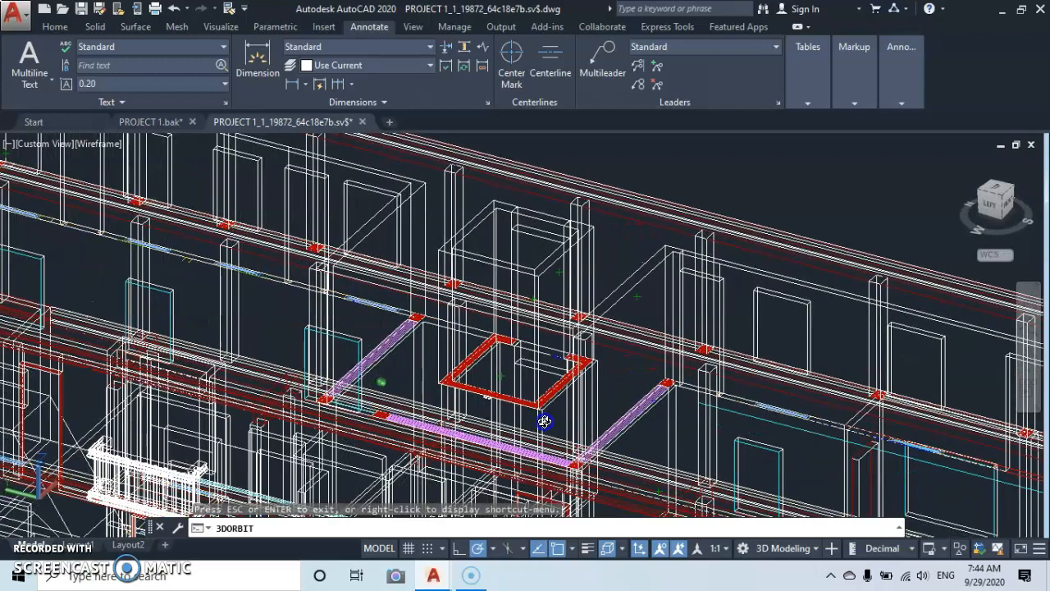
{"action": "mouse_move", "coordinate": [540, 324]}
{"action": "left_mouse_down"}
{"action": "mouse_move", "coordinate": [541, 311]}
{"action": "mouse_move", "coordinate": [539, 320]}
{"action": "left_mouse_up"}
{"action": "scroll", "coordinate": [539, 312], "scroll_direction": "up", "scroll_amount": 5}
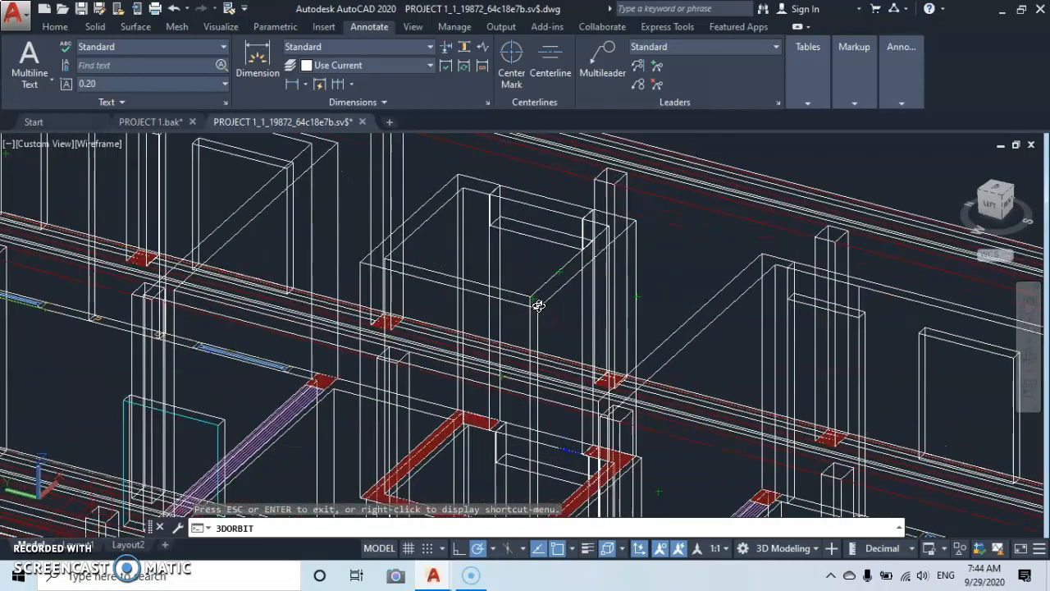
{"action": "scroll", "coordinate": [538, 304], "scroll_direction": "up", "scroll_amount": 2}
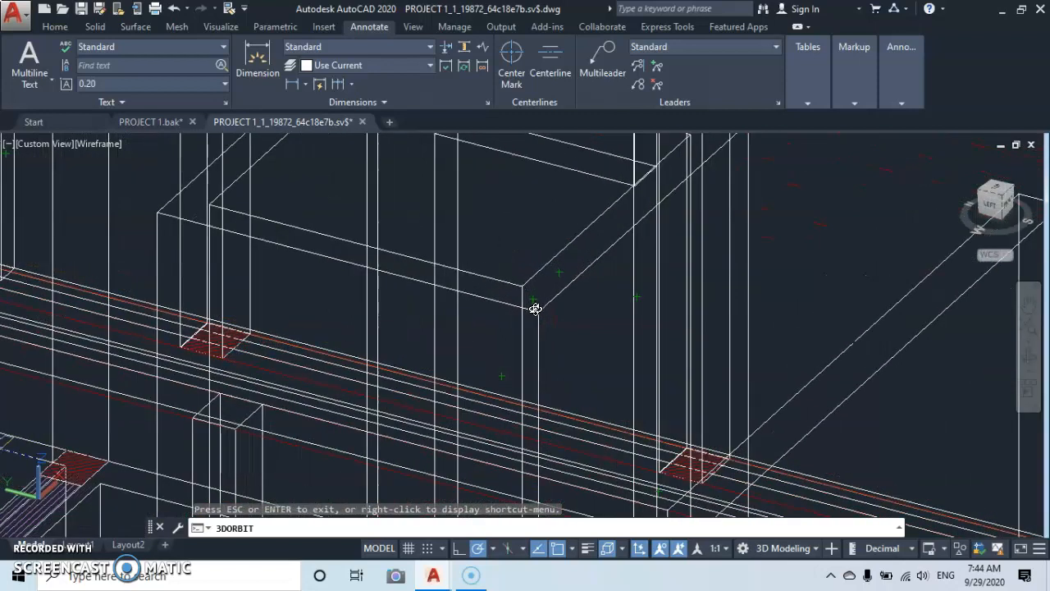
{"action": "scroll", "coordinate": [535, 308], "scroll_direction": "up", "scroll_amount": 2}
{"action": "scroll", "coordinate": [536, 312], "scroll_direction": "up", "scroll_amount": 2}
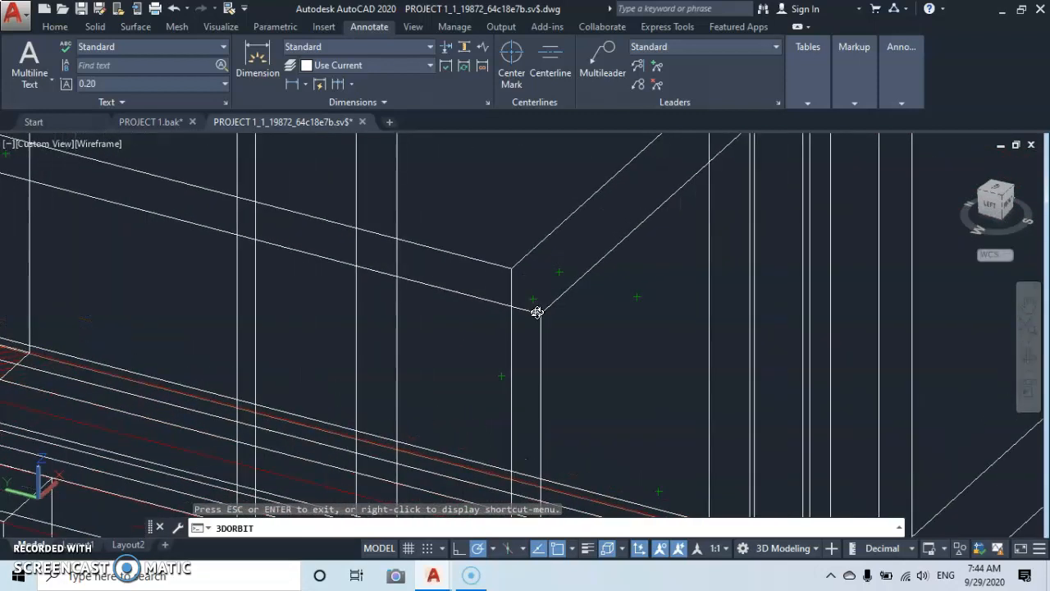
{"action": "right_click", "coordinate": [624, 323]}
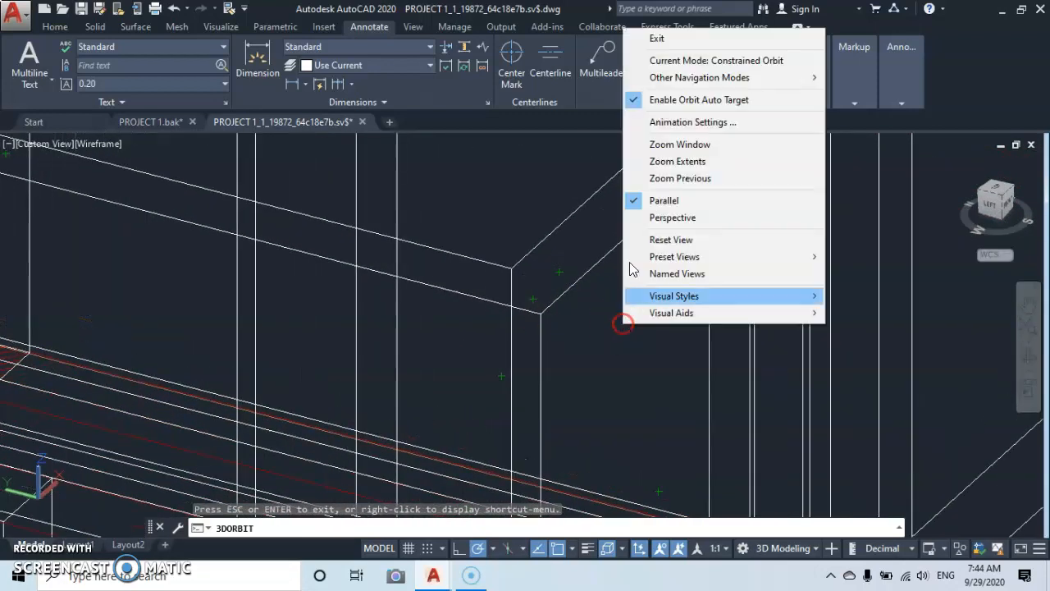
{"action": "left_click", "coordinate": [657, 39]}
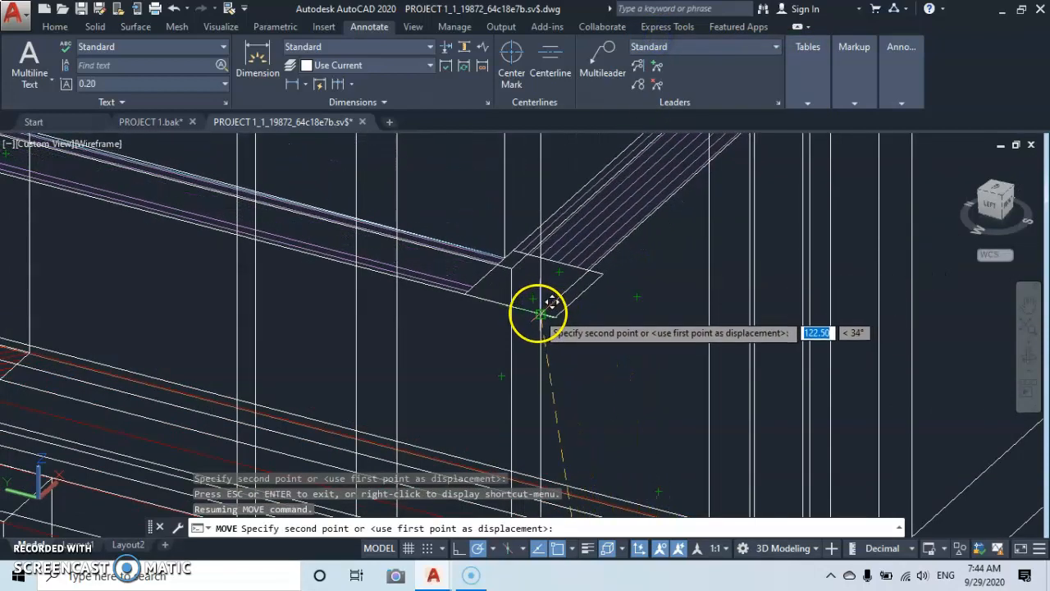
{"action": "scroll", "coordinate": [552, 303], "scroll_direction": "up", "scroll_amount": 5}
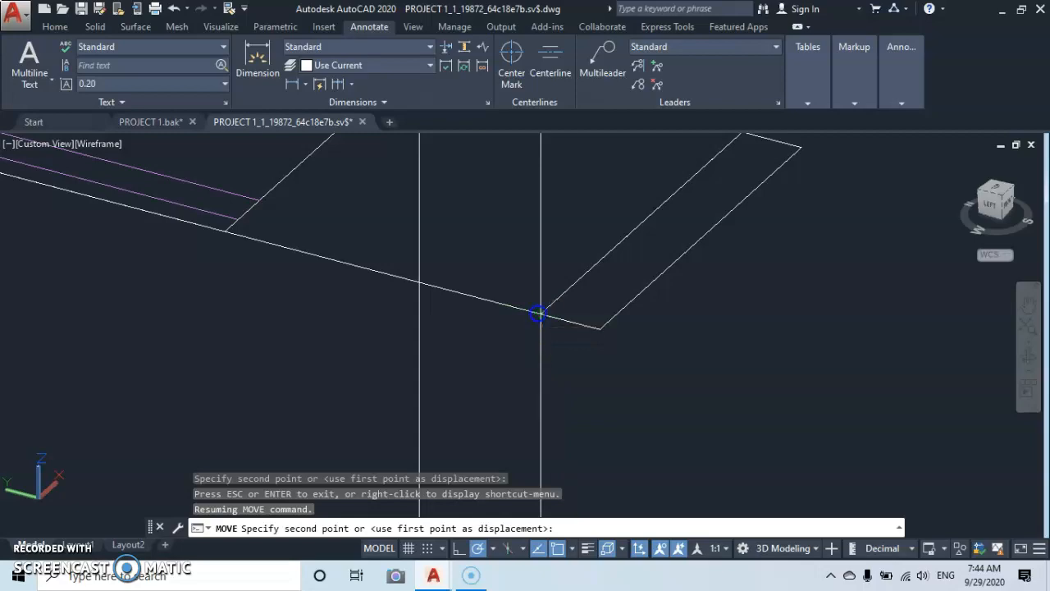
{"action": "left_click", "coordinate": [537, 312]}
Examine the relocated floor on the multi-storey building, including its alignment around the stair core.
{"action": "scroll", "coordinate": [538, 312], "scroll_direction": "down", "scroll_amount": 6}
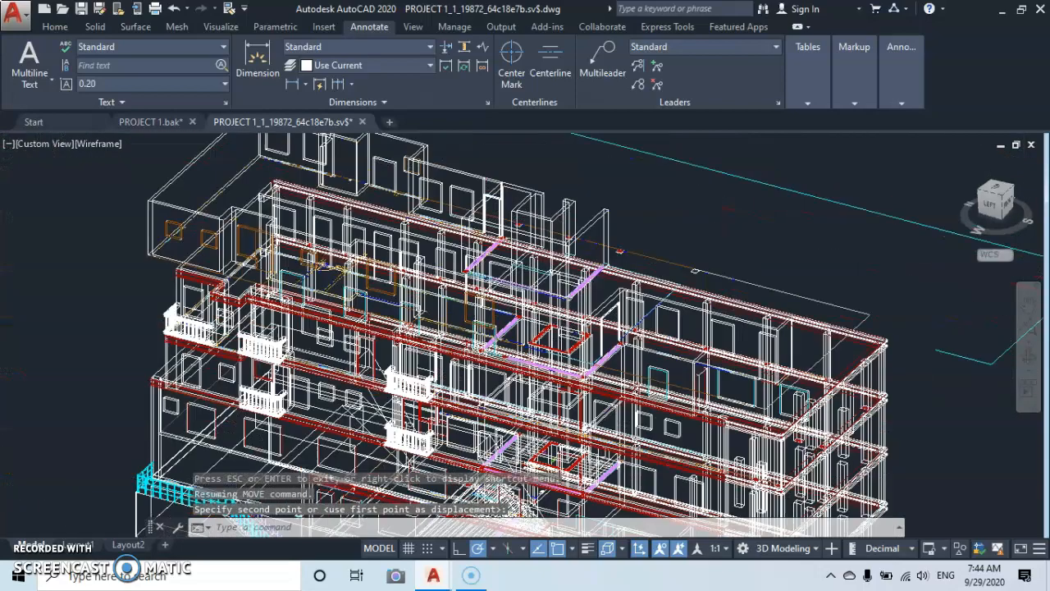
{"action": "scroll", "coordinate": [579, 302], "scroll_direction": "down", "scroll_amount": 6}
{"action": "middle_click_drag", "start_coordinate": [596, 301], "coordinate": [578, 281]}
{"action": "scroll", "coordinate": [548, 288], "scroll_direction": "up", "scroll_amount": 6}
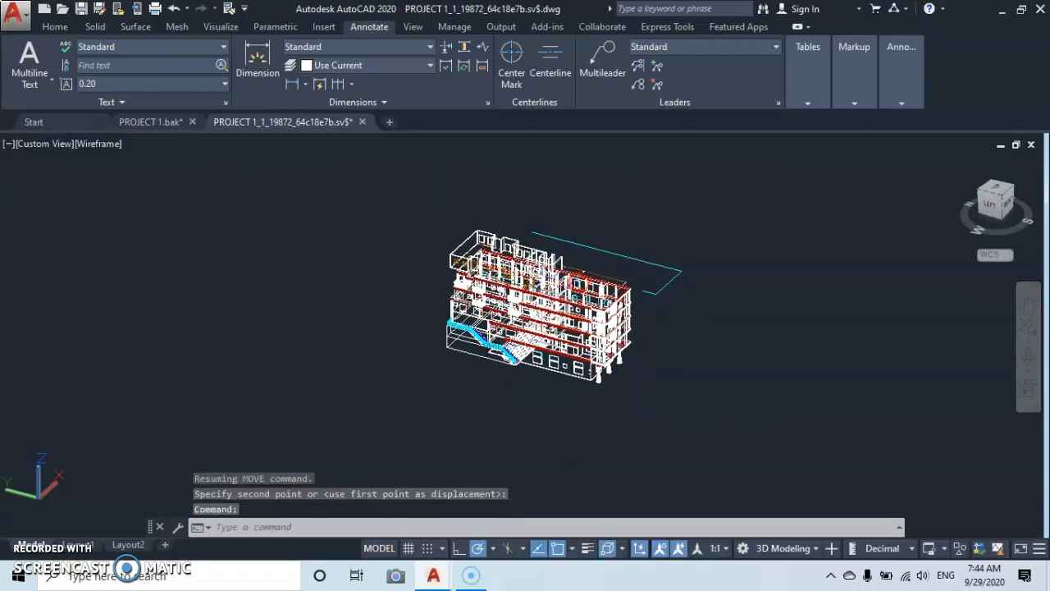
{"action": "scroll", "coordinate": [605, 299], "scroll_direction": "down", "scroll_amount": 4}
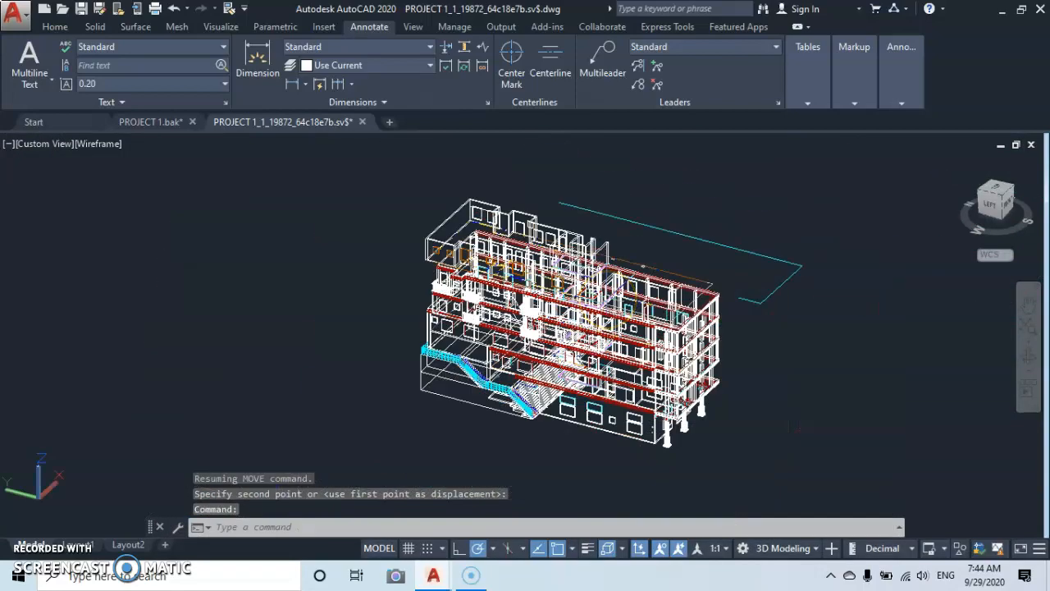
{"action": "middle_click_drag", "start_coordinate": [676, 297], "coordinate": [643, 287]}
{"action": "scroll", "coordinate": [642, 288], "scroll_direction": "up", "scroll_amount": 5}
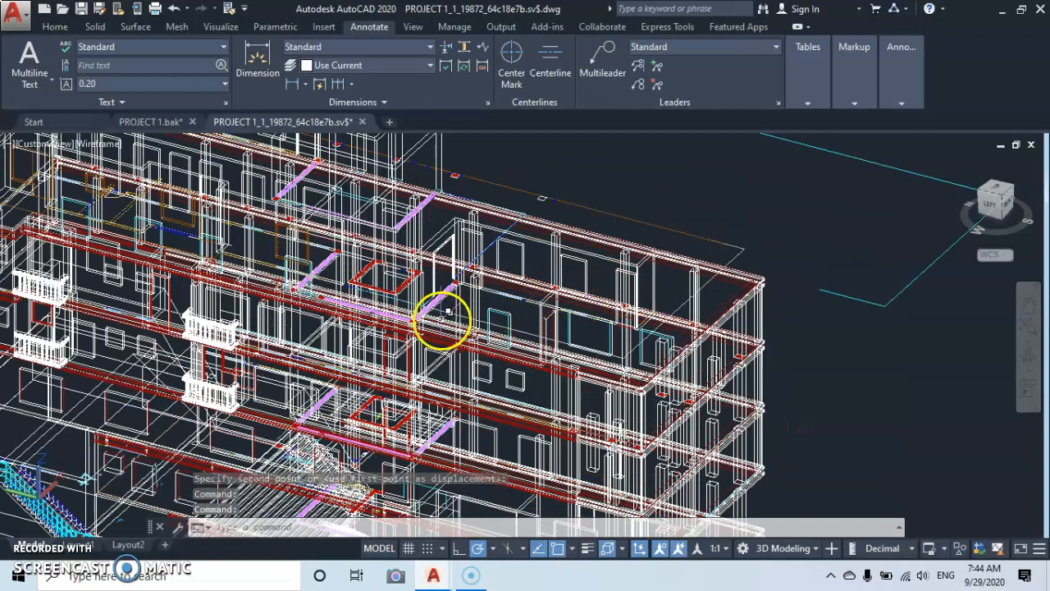
{"action": "scroll", "coordinate": [441, 320], "scroll_direction": "down", "scroll_amount": 5}
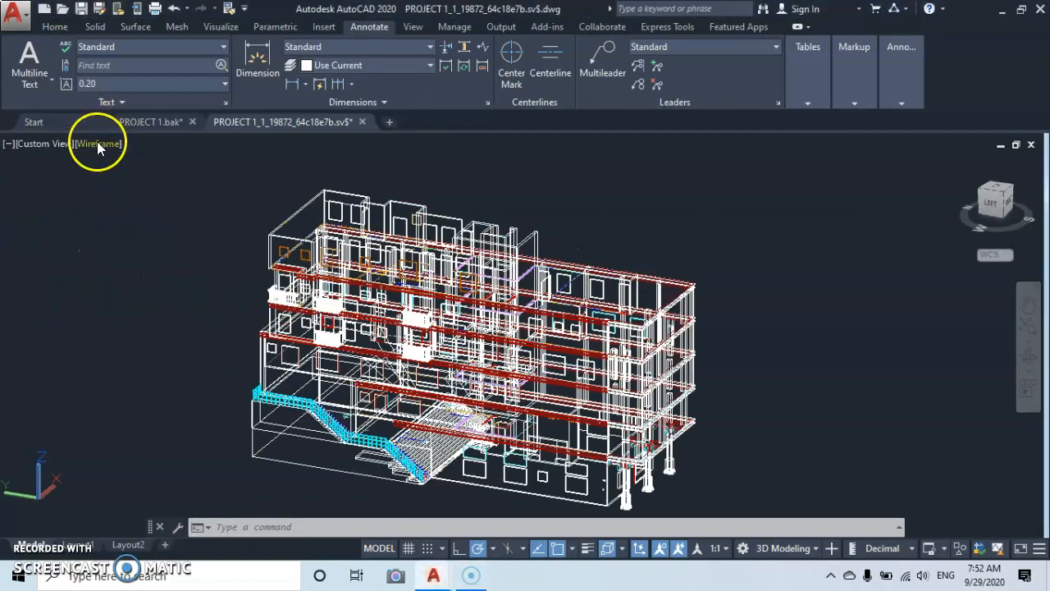
Set the visual style to Shaded and orbit the building towards its front façade.
{"action": "left_click", "coordinate": [97, 143]}
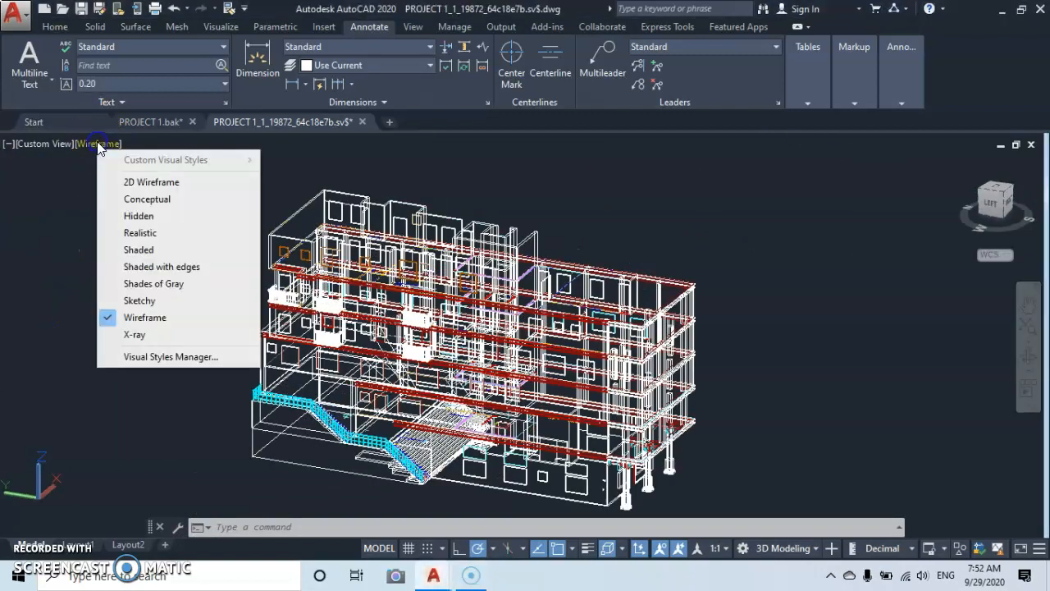
{"action": "left_click", "coordinate": [131, 250]}
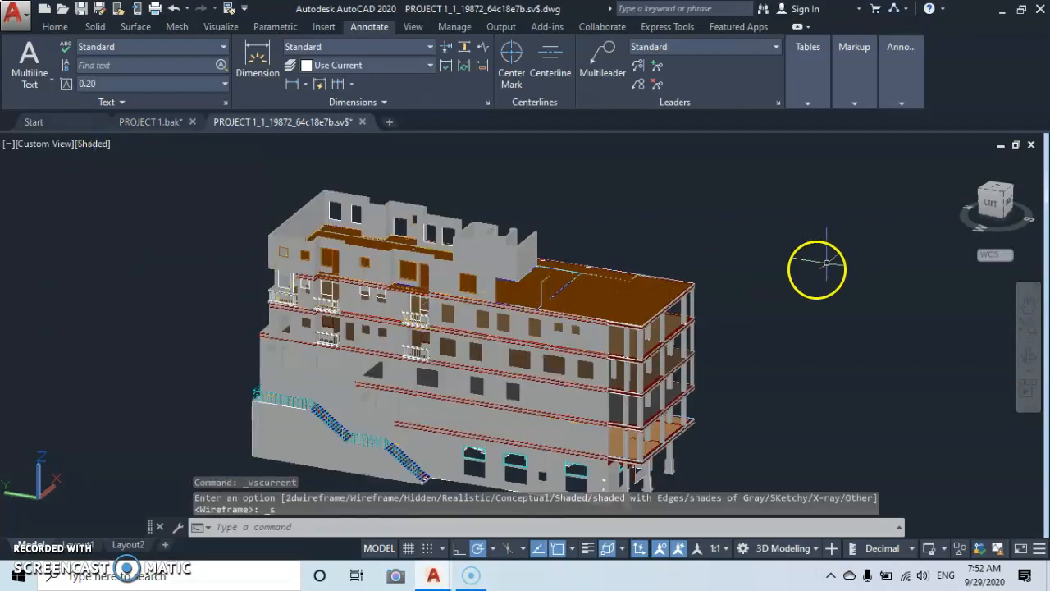
{"action": "left_click", "coordinate": [1028, 357]}
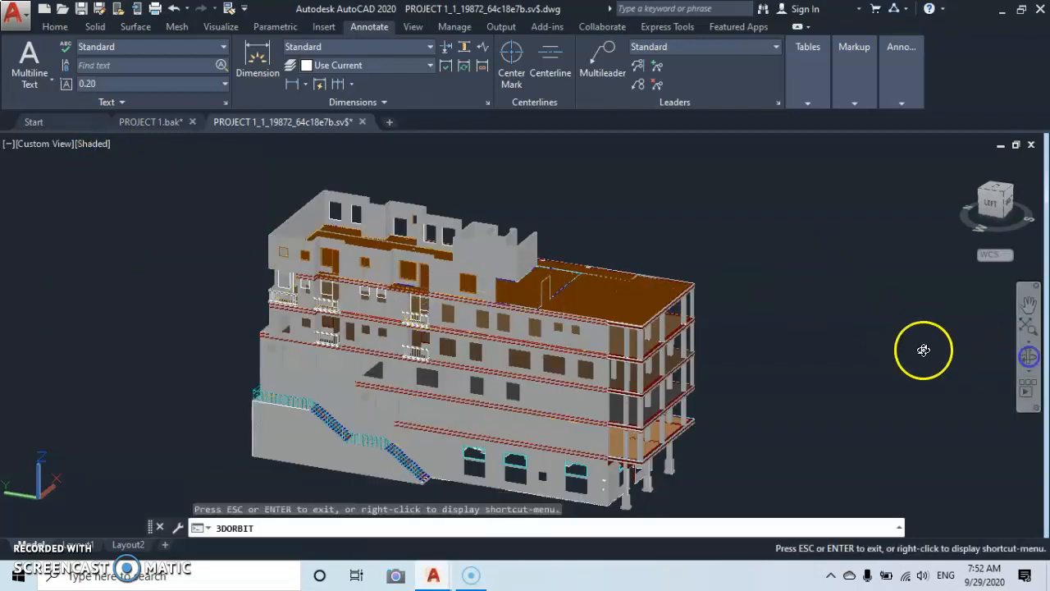
{"action": "left_click_drag", "start_coordinate": [645, 318], "coordinate": [412, 292]}
{"action": "left_click_drag", "start_coordinate": [407, 258], "coordinate": [434, 304]}
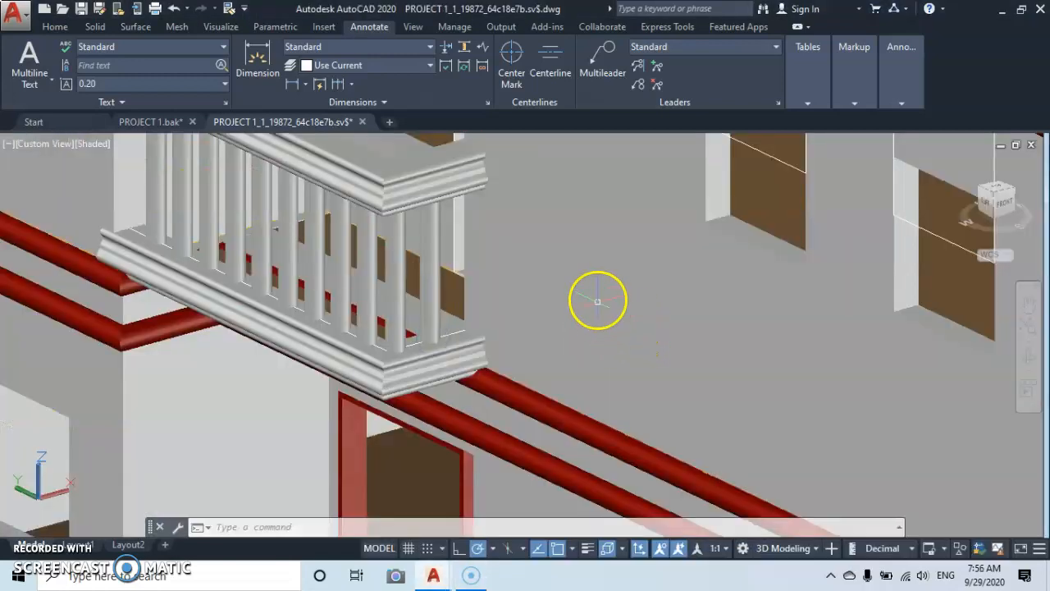
Examine the balcony railings on the front façade and the balcony slabs of the storey above them.
{"action": "scroll", "coordinate": [562, 281], "scroll_direction": "down", "scroll_amount": 2}
{"action": "middle_click_drag", "start_coordinate": [574, 280], "coordinate": [525, 314]}
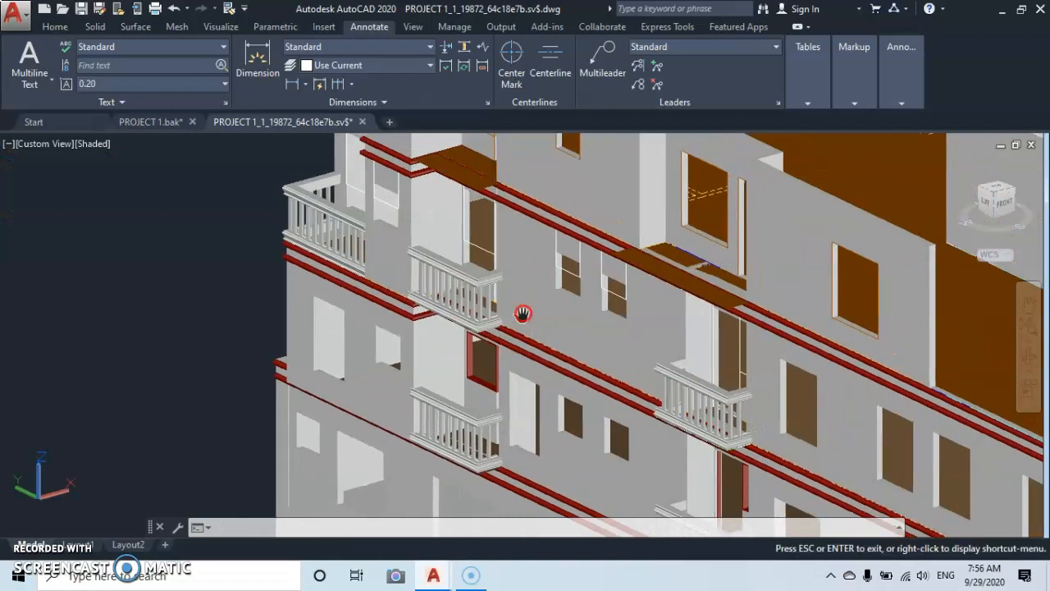
{"action": "left_click_drag", "start_coordinate": [508, 320], "coordinate": [495, 325]}
{"action": "scroll", "coordinate": [510, 300], "scroll_direction": "up", "scroll_amount": 2}
{"action": "middle_click_drag", "start_coordinate": [472, 296], "coordinate": [558, 359]}
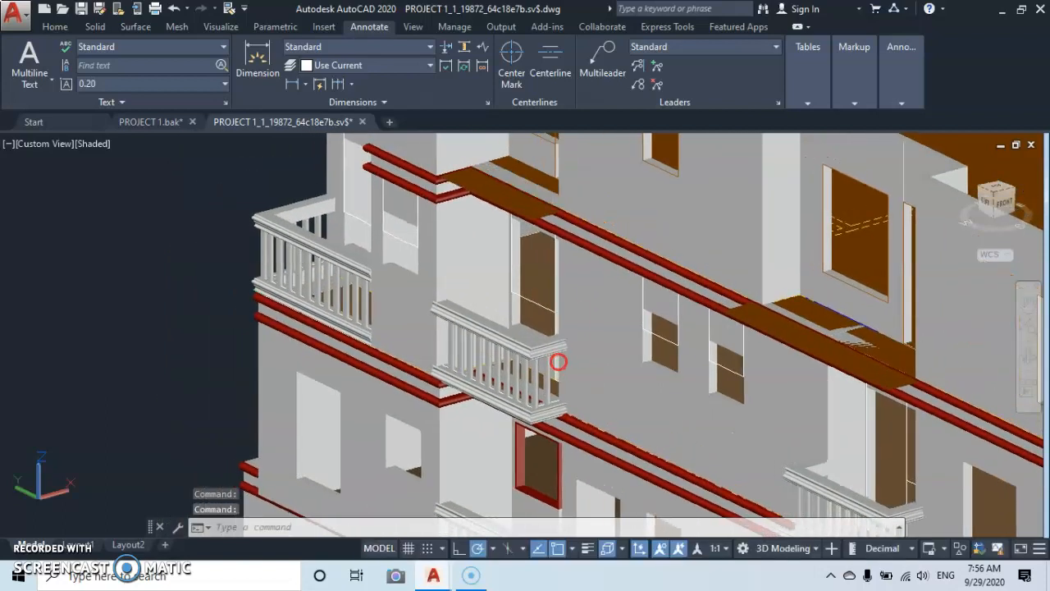
{"action": "scroll", "coordinate": [556, 312], "scroll_direction": "down", "scroll_amount": 2}
{"action": "middle_click_drag", "start_coordinate": [558, 319], "coordinate": [468, 276]}
Select the complete middle balcony railing on the front façade, including its moulded handrail, all balusters and the moulded base.
{"action": "scroll", "coordinate": [459, 256], "scroll_direction": "up", "scroll_amount": 5}
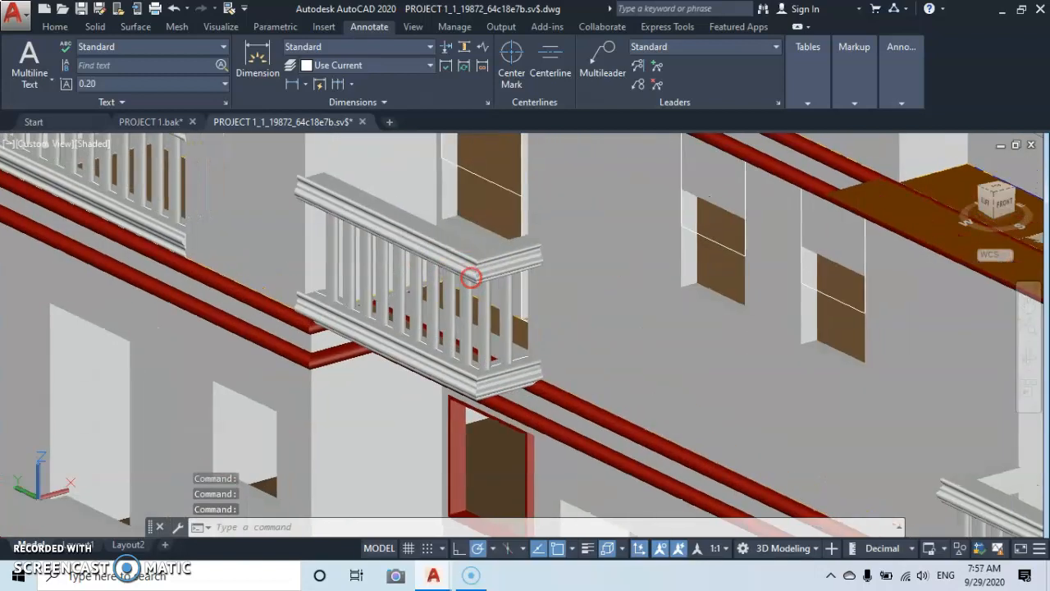
{"action": "scroll", "coordinate": [476, 261], "scroll_direction": "up", "scroll_amount": 4}
{"action": "middle_click_drag", "start_coordinate": [581, 260], "coordinate": [575, 209]}
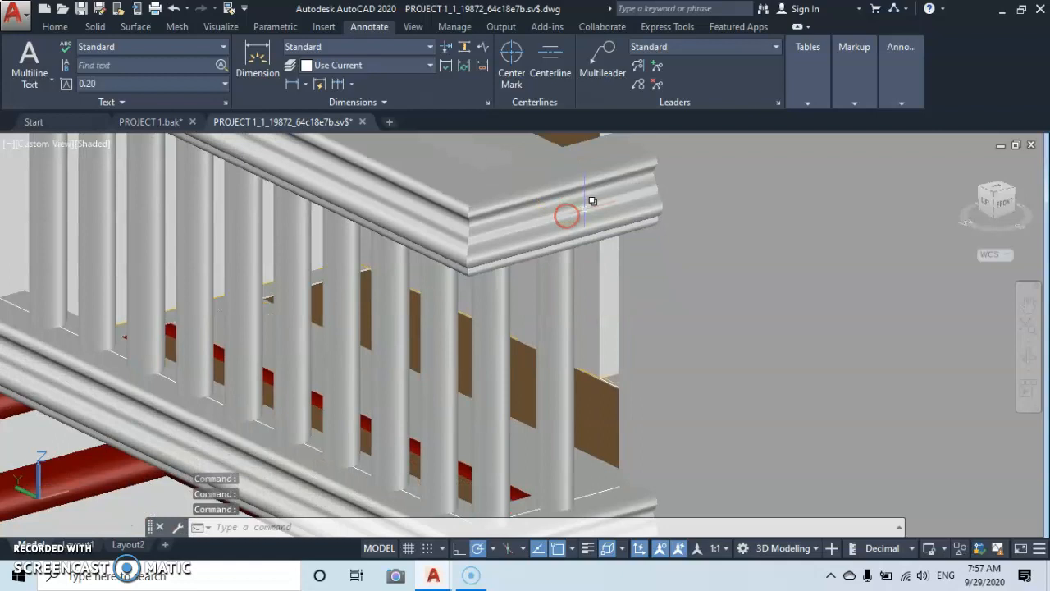
{"action": "left_click", "coordinate": [573, 206]}
{"action": "left_click", "coordinate": [568, 309]}
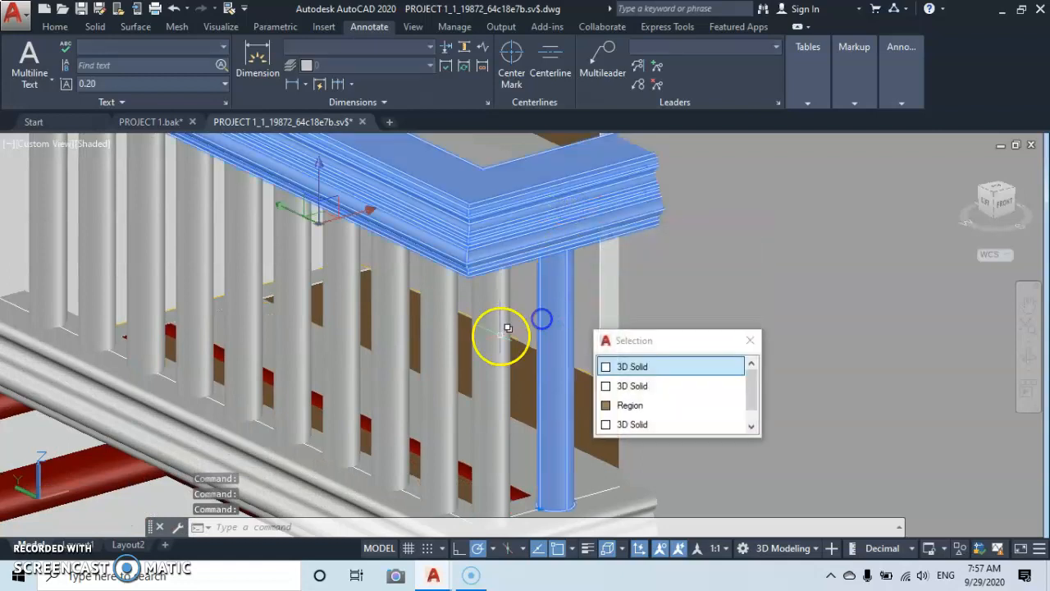
{"action": "left_click", "coordinate": [495, 336]}
{"action": "left_click", "coordinate": [443, 344]}
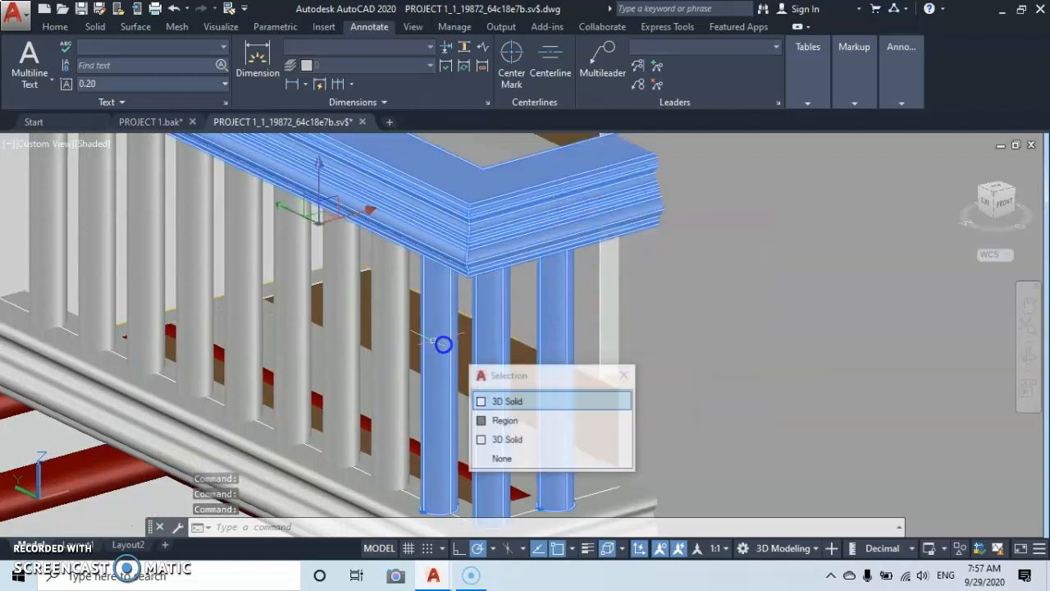
{"action": "left_click", "coordinate": [389, 343]}
{"action": "left_click", "coordinate": [342, 332]}
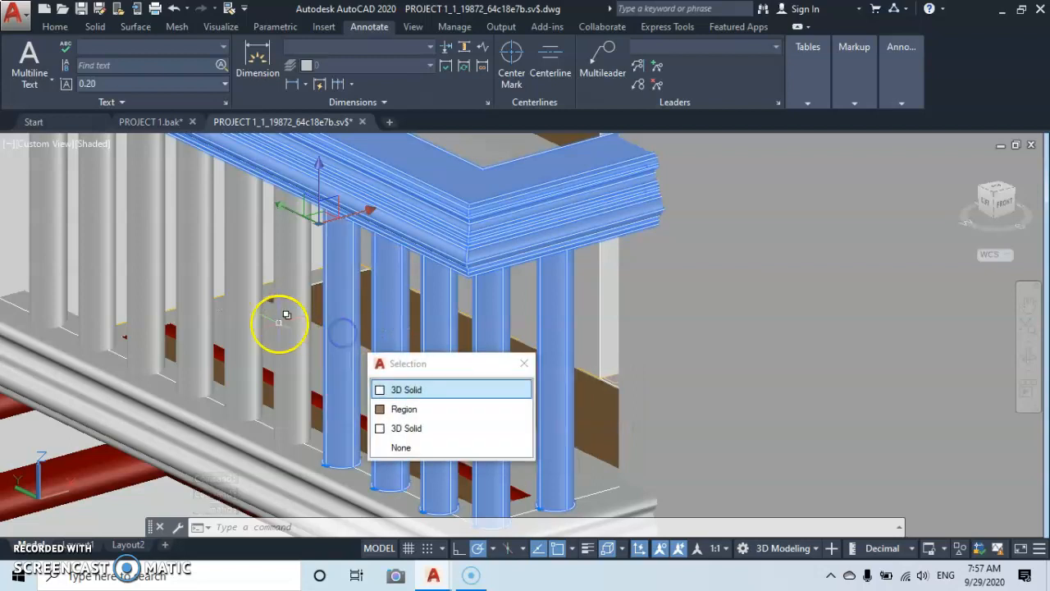
{"action": "left_click", "coordinate": [287, 308]}
{"action": "left_click", "coordinate": [248, 295]}
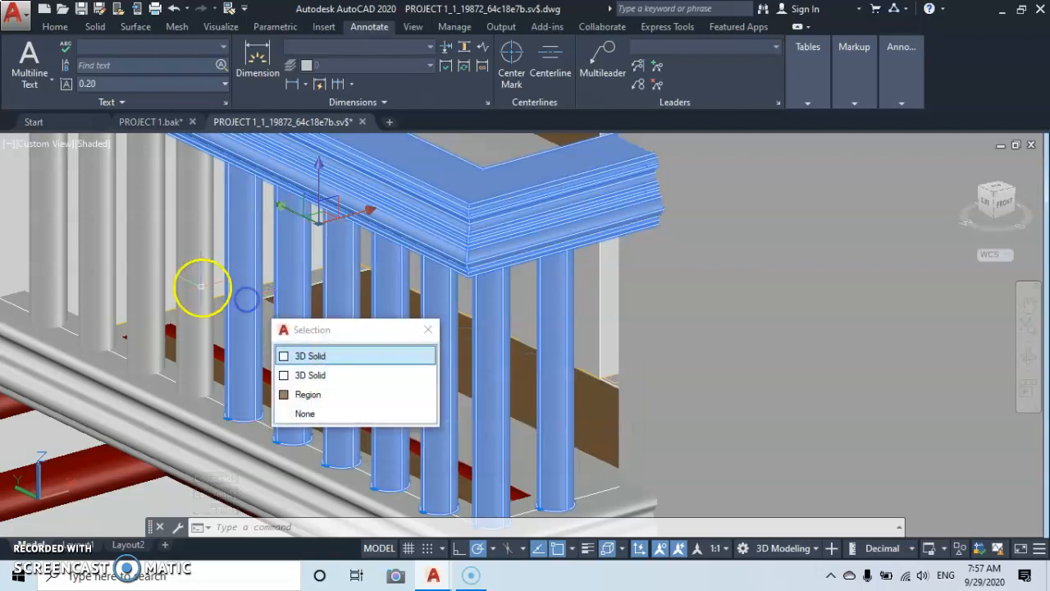
{"action": "left_click", "coordinate": [193, 279]}
{"action": "left_click", "coordinate": [143, 264]}
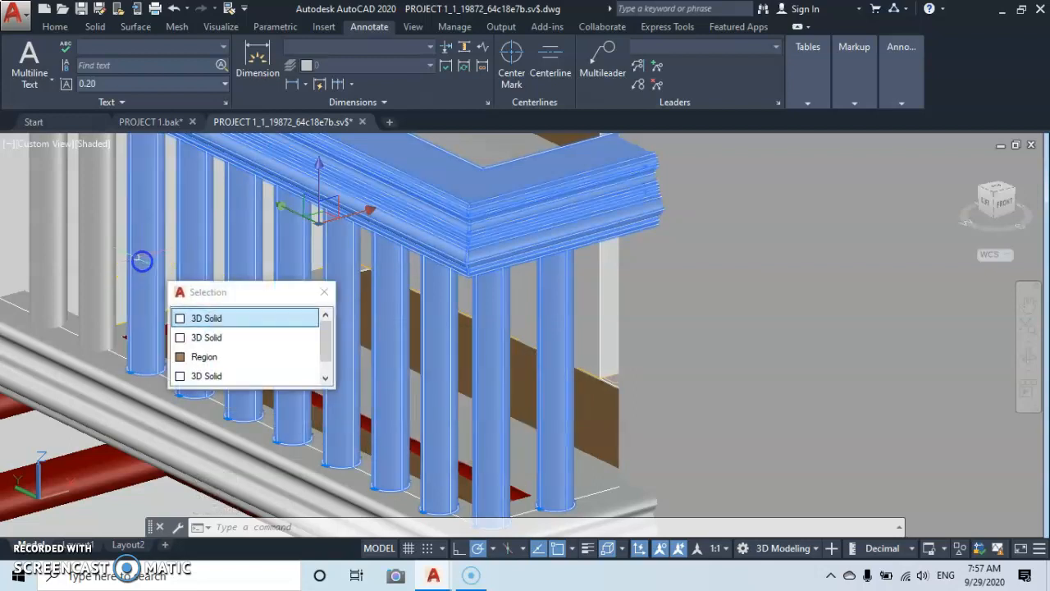
{"action": "left_click", "coordinate": [94, 260]}
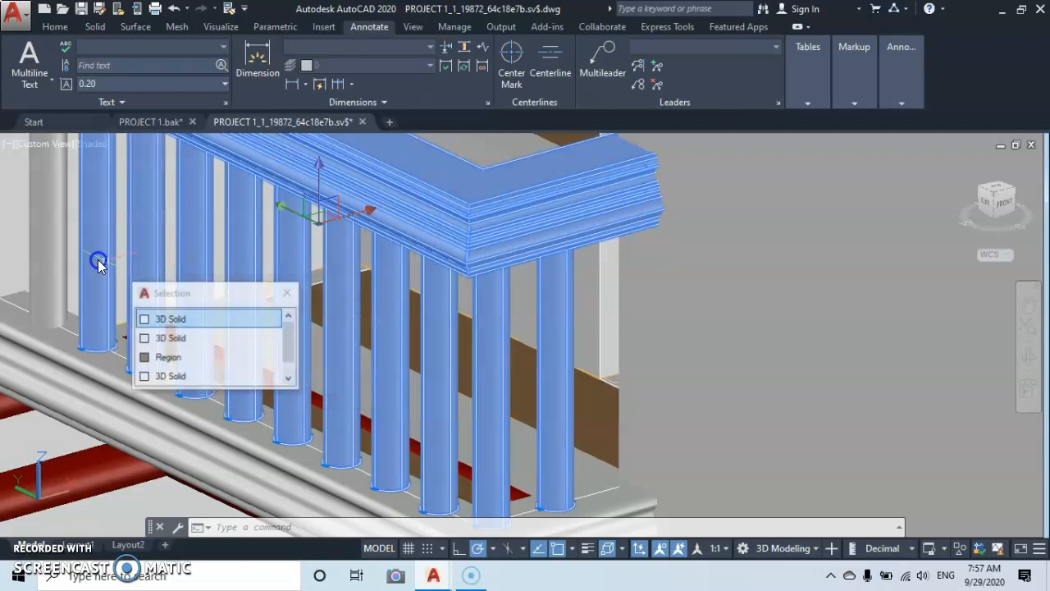
{"action": "left_click", "coordinate": [62, 236]}
{"action": "scroll", "coordinate": [295, 260], "scroll_direction": "down", "scroll_amount": 4}
{"action": "middle_click_drag", "start_coordinate": [305, 266], "coordinate": [378, 147]}
{"action": "left_click", "coordinate": [476, 254]}
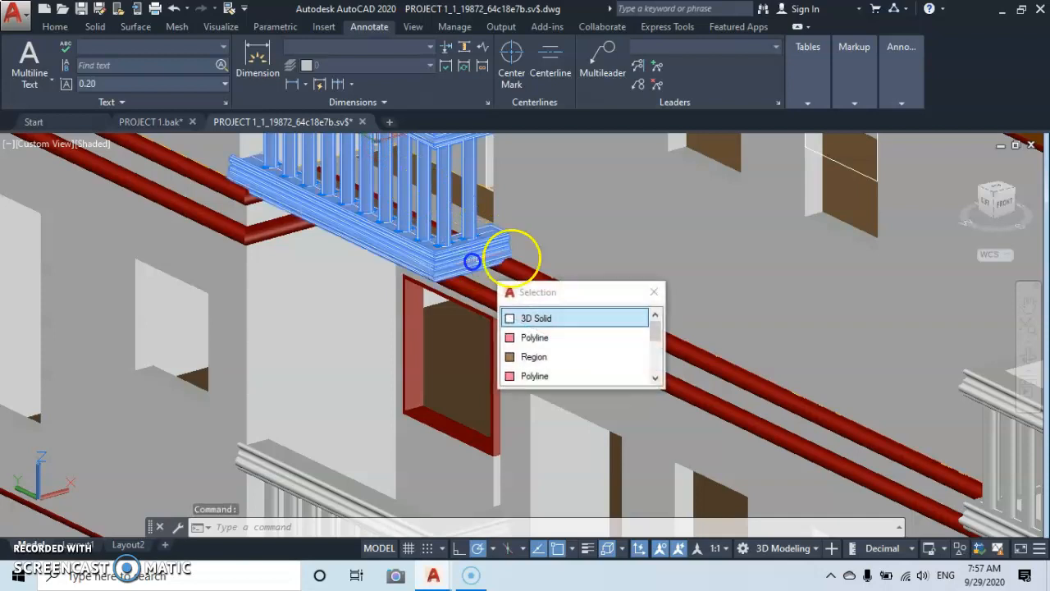
Copy the selected railing 3 units straight up along Z to the balcony above, using the handrail's upper outer corner as base point.
{"action": "scroll", "coordinate": [549, 224], "scroll_direction": "down", "scroll_amount": 3}
{"action": "middle_click_drag", "start_coordinate": [548, 223], "coordinate": [515, 310]}
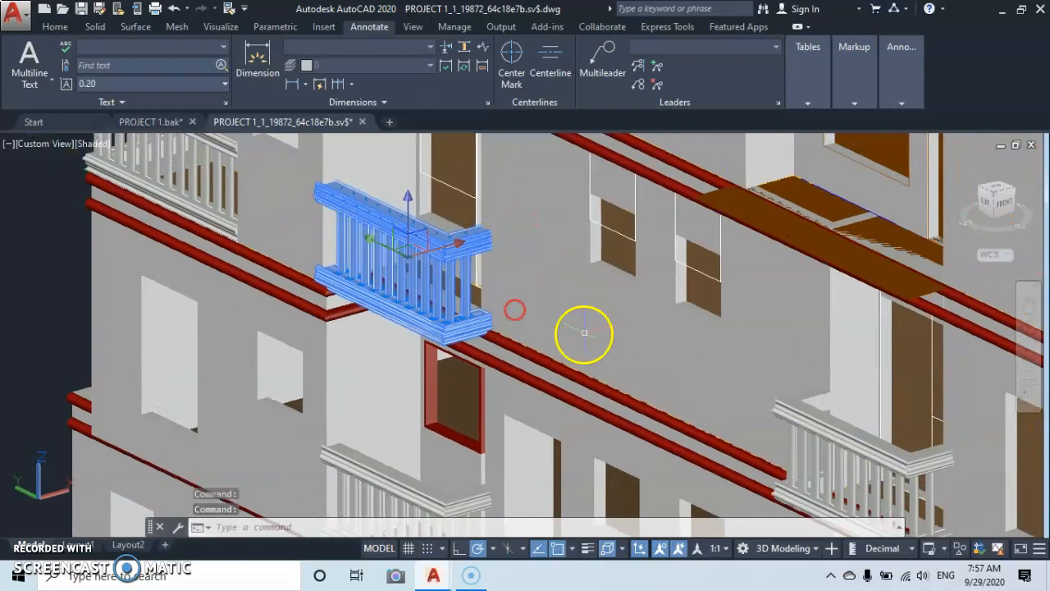
{"action": "right_click", "coordinate": [597, 335]}
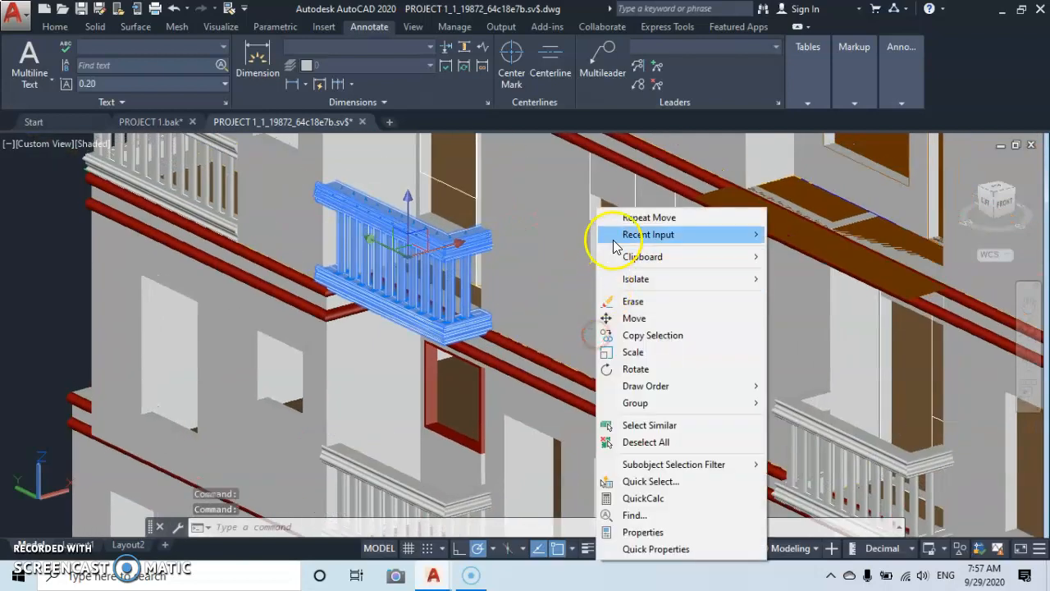
{"action": "left_click", "coordinate": [619, 343]}
{"action": "scroll", "coordinate": [684, 370], "scroll_direction": "up", "scroll_amount": 4}
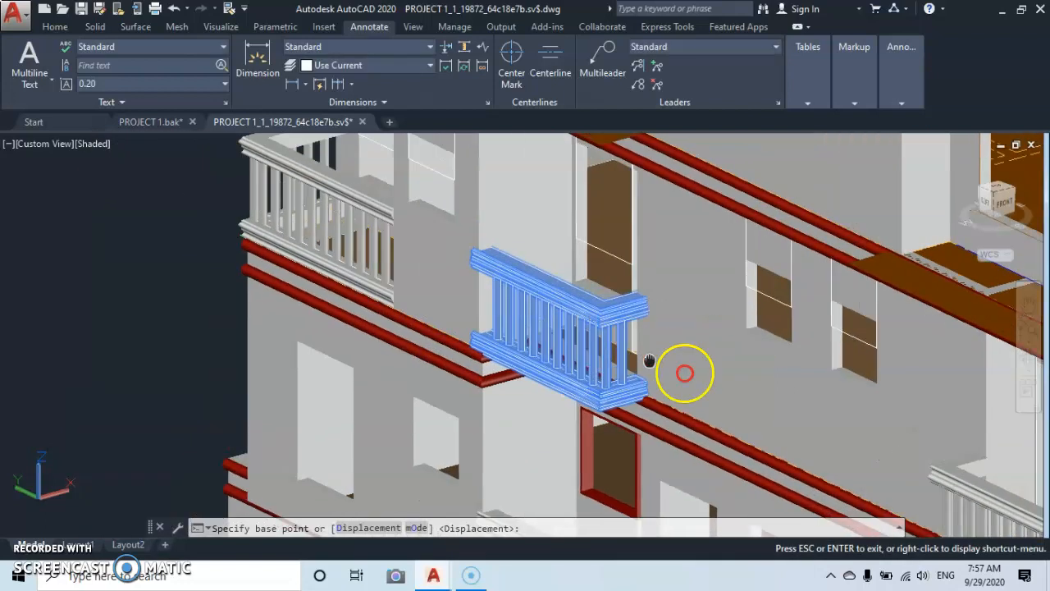
{"action": "scroll", "coordinate": [648, 336], "scroll_direction": "up", "scroll_amount": 6}
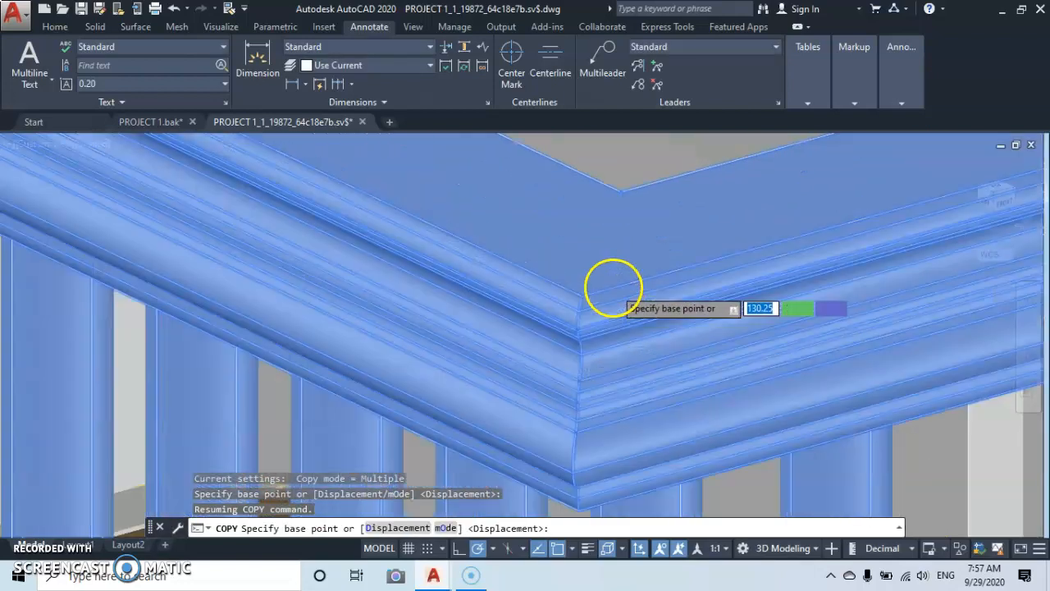
{"action": "scroll", "coordinate": [581, 297], "scroll_direction": "up", "scroll_amount": 2}
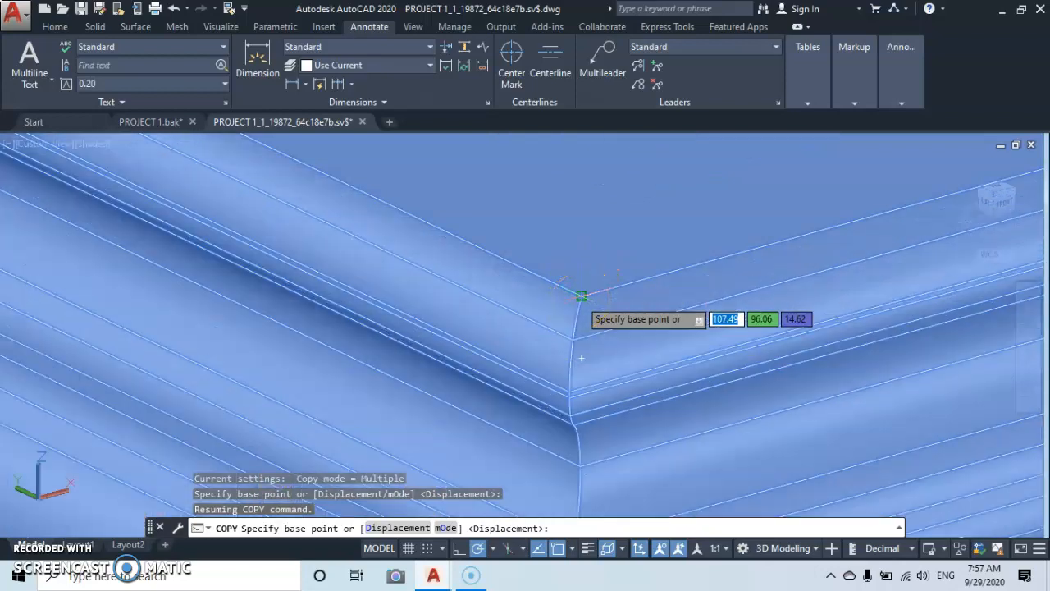
{"action": "left_click", "coordinate": [581, 296]}
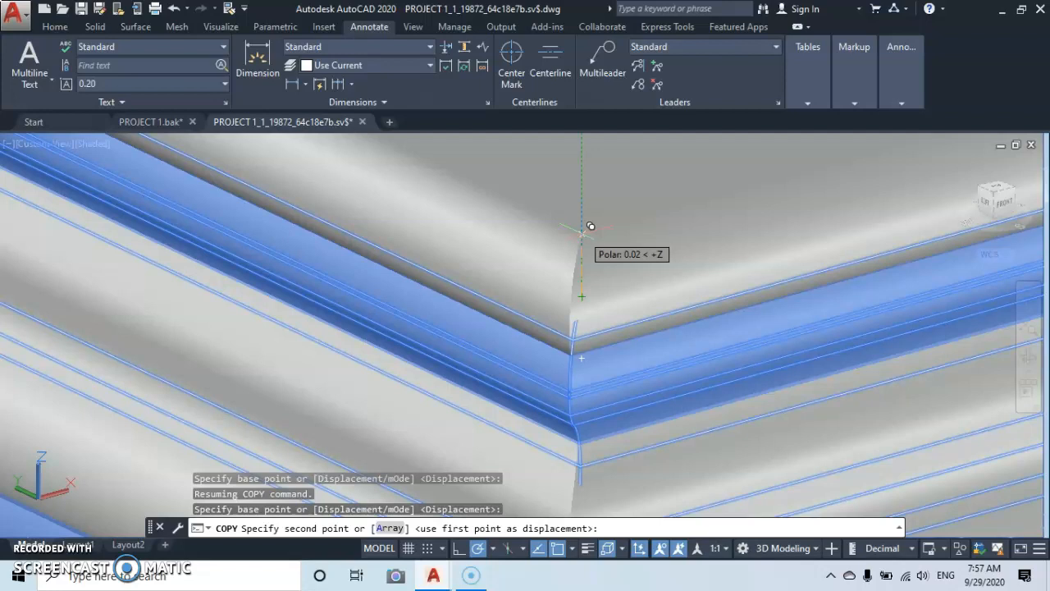
{"action": "type", "text": "3"}
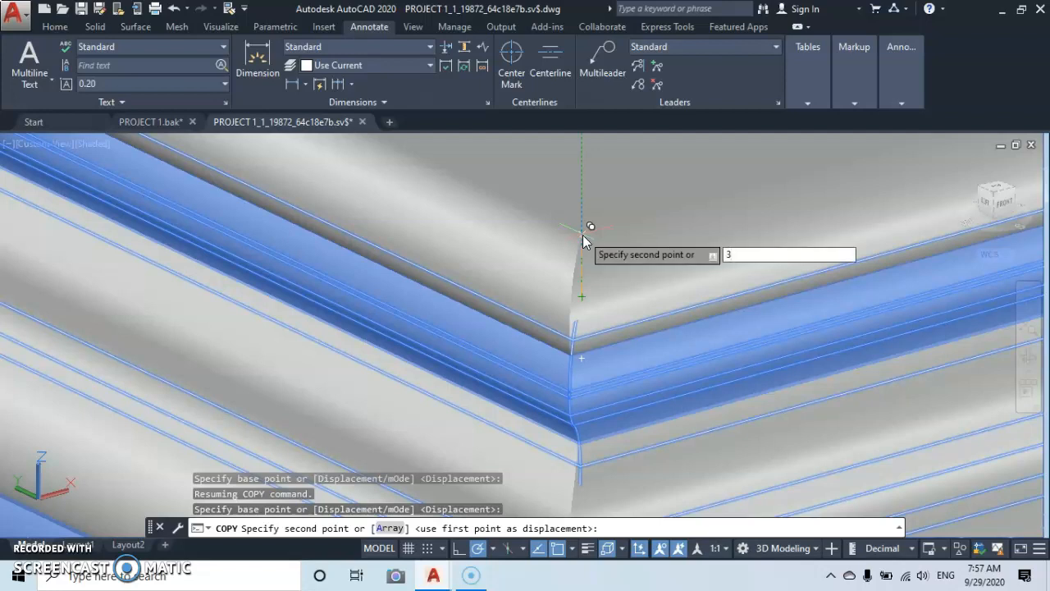
{"action": "key", "text": "Return"}
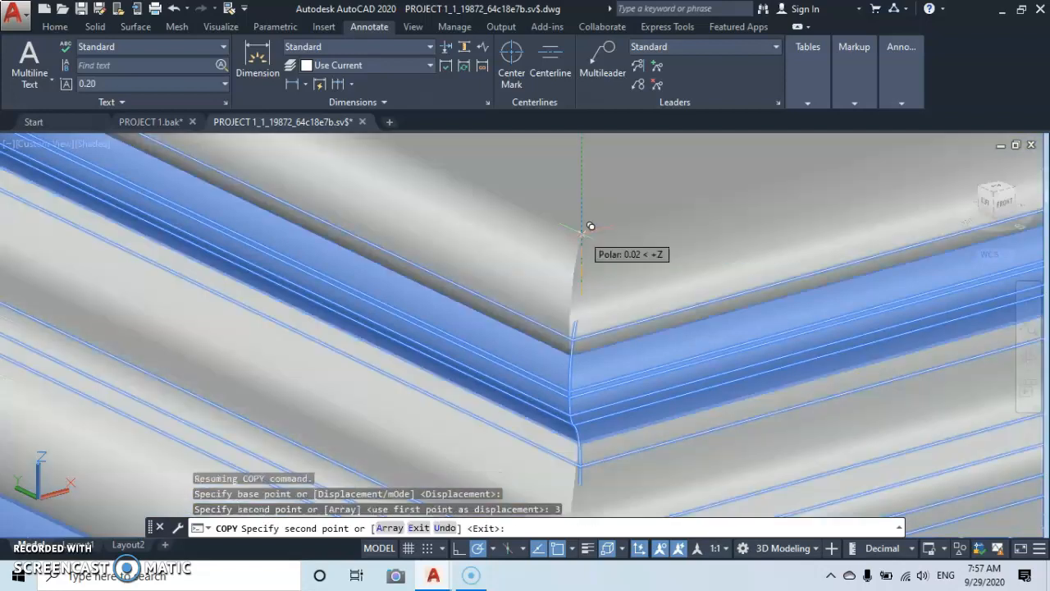
{"action": "scroll", "coordinate": [583, 235], "scroll_direction": "down", "scroll_amount": 3}
{"action": "scroll", "coordinate": [582, 236], "scroll_direction": "down", "scroll_amount": 6}
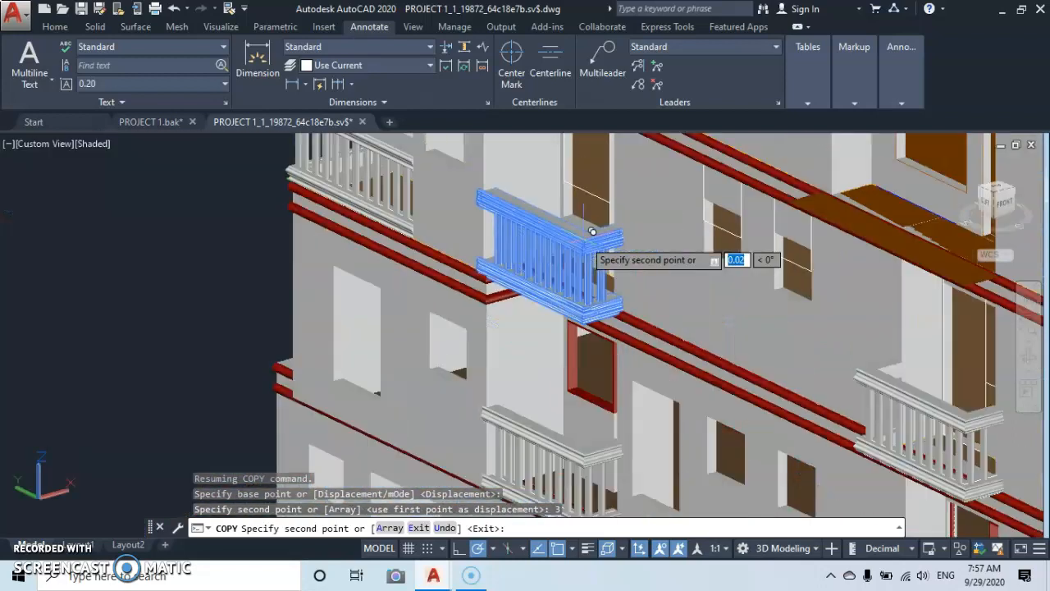
{"action": "middle_click_drag", "start_coordinate": [590, 246], "coordinate": [498, 509]}
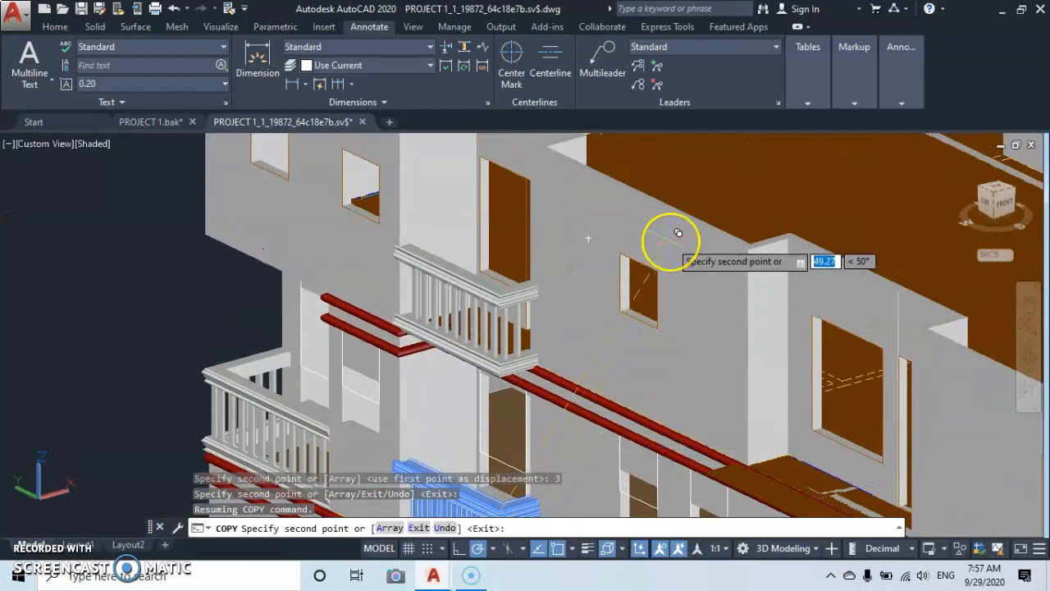
{"action": "key", "text": "Escape"}
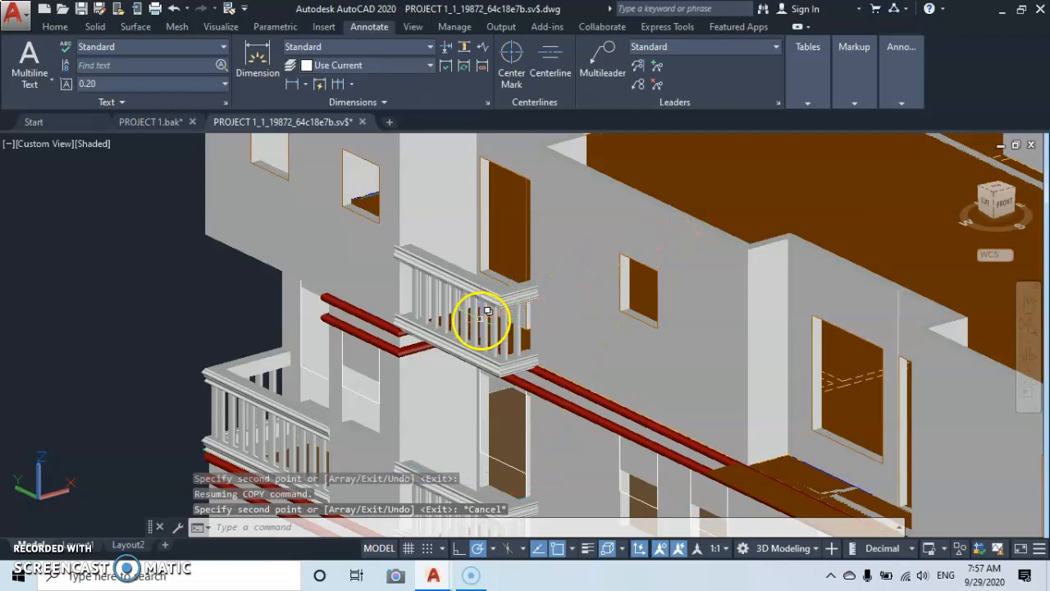
Examine how the copied railing sits on the upper balcony and against the façade bands.
{"action": "scroll", "coordinate": [481, 319], "scroll_direction": "down", "scroll_amount": 5}
{"action": "middle_click_drag", "start_coordinate": [484, 321], "coordinate": [596, 265]}
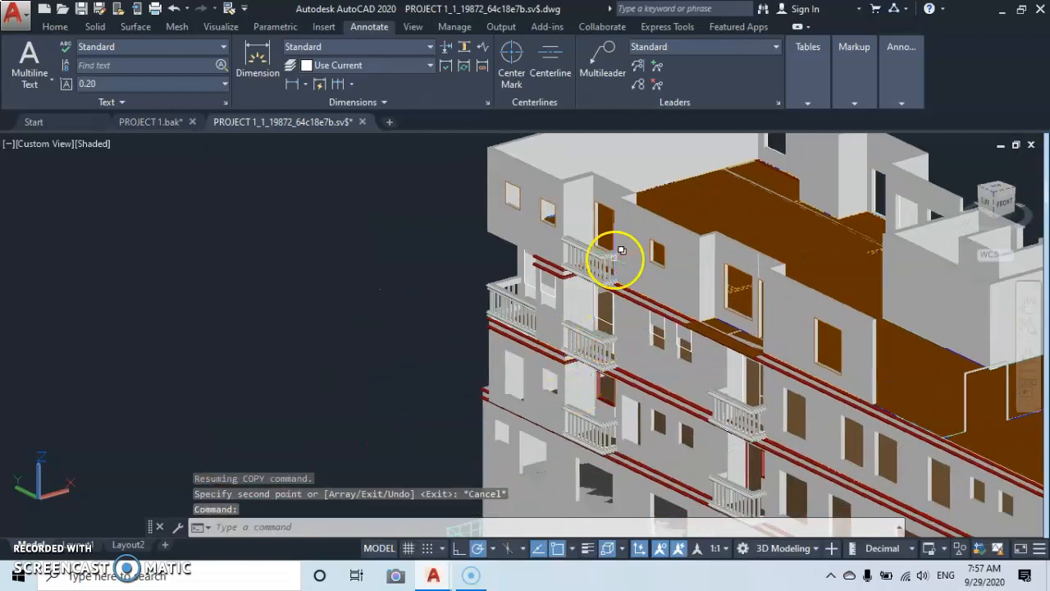
{"action": "scroll", "coordinate": [600, 259], "scroll_direction": "up", "scroll_amount": 6}
{"action": "middle_click_drag", "start_coordinate": [750, 264], "coordinate": [619, 188]}
{"action": "scroll", "coordinate": [678, 247], "scroll_direction": "up", "scroll_amount": 4}
{"action": "scroll", "coordinate": [711, 228], "scroll_direction": "down", "scroll_amount": 5}
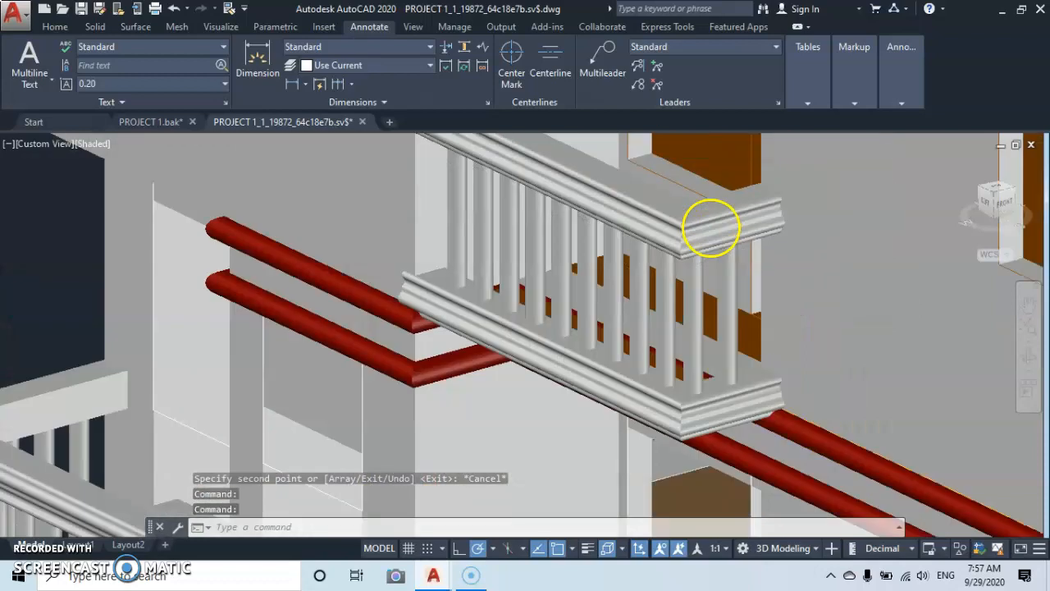
{"action": "scroll", "coordinate": [710, 228], "scroll_direction": "down", "scroll_amount": 6}
{"action": "scroll", "coordinate": [624, 302], "scroll_direction": "down", "scroll_amount": 2}
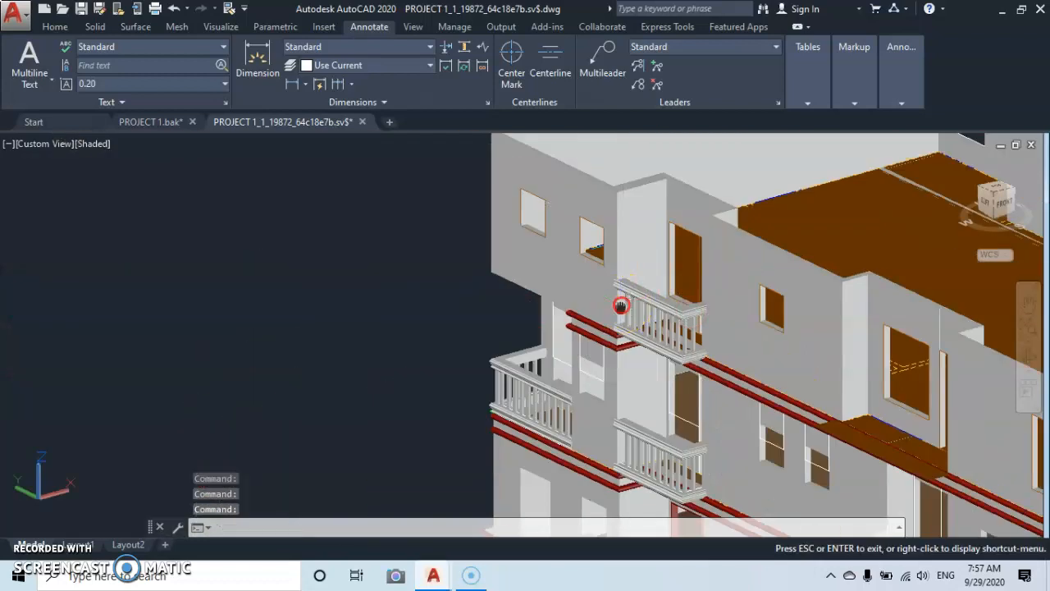
Examine the second column of balconies, comparing its existing railings with the bare balcony slab on the storey above.
{"action": "middle_click_drag", "start_coordinate": [621, 305], "coordinate": [534, 193]}
{"action": "middle_click_drag", "start_coordinate": [739, 355], "coordinate": [671, 289]}
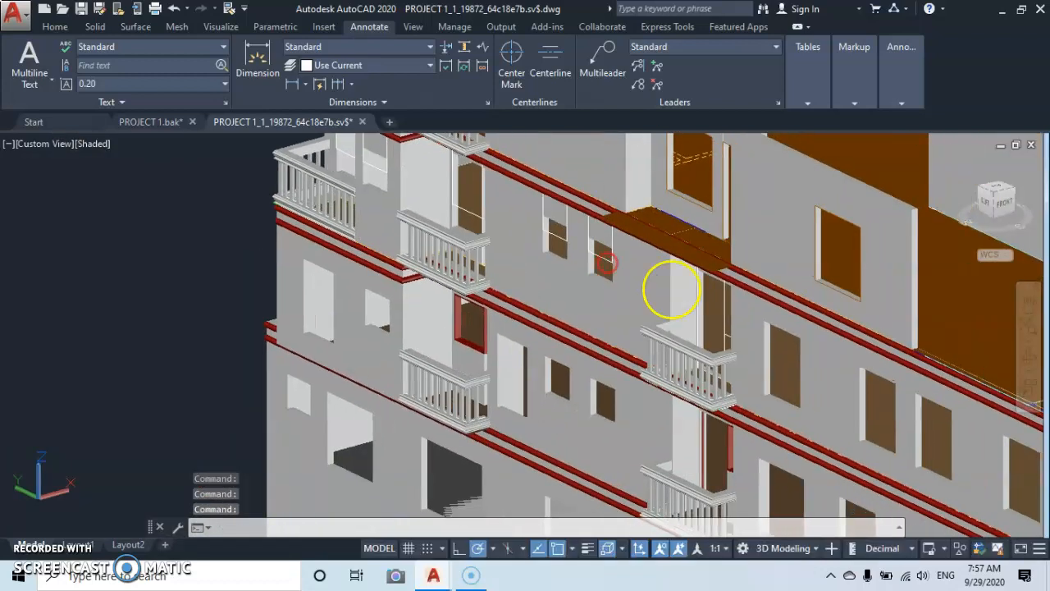
{"action": "scroll", "coordinate": [693, 345], "scroll_direction": "up", "scroll_amount": 4}
{"action": "scroll", "coordinate": [692, 351], "scroll_direction": "down", "scroll_amount": 8}
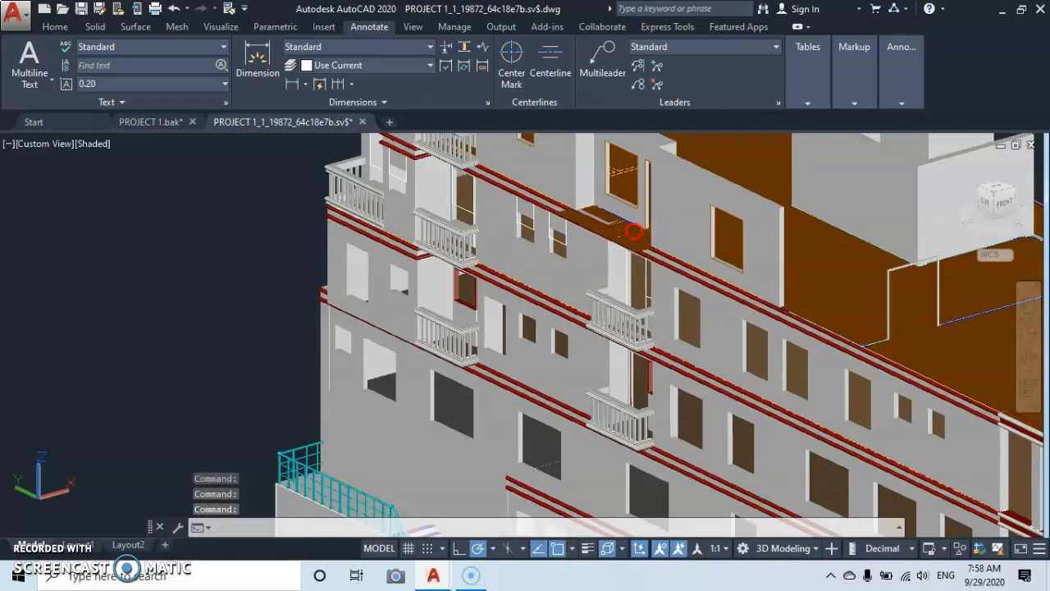
{"action": "middle_click_drag", "start_coordinate": [633, 232], "coordinate": [635, 328]}
{"action": "scroll", "coordinate": [658, 334], "scroll_direction": "up", "scroll_amount": 5}
{"action": "scroll", "coordinate": [595, 327], "scroll_direction": "up", "scroll_amount": 2}
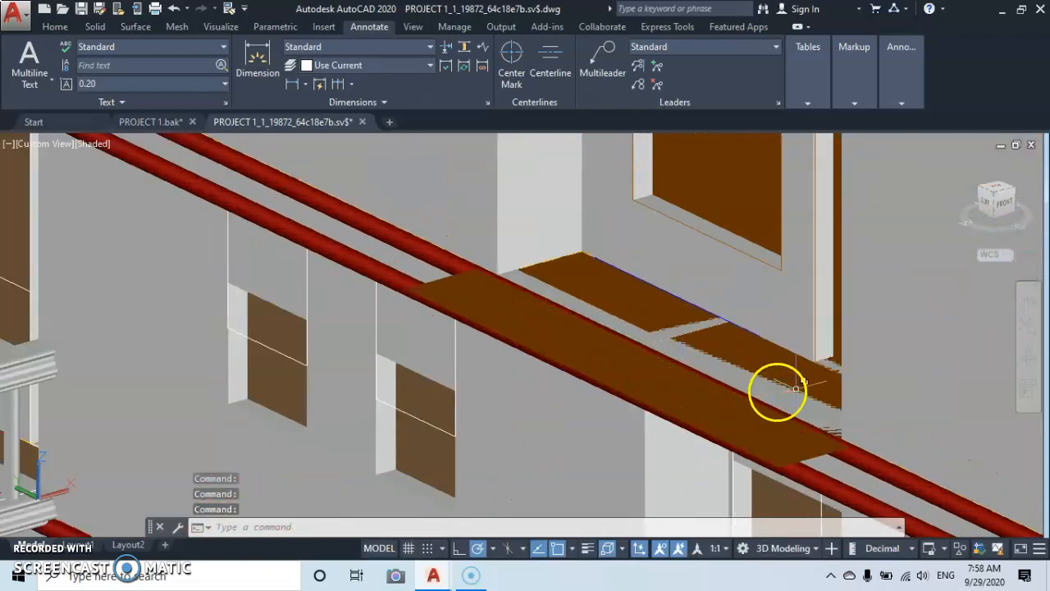
{"action": "scroll", "coordinate": [794, 387], "scroll_direction": "down", "scroll_amount": 6}
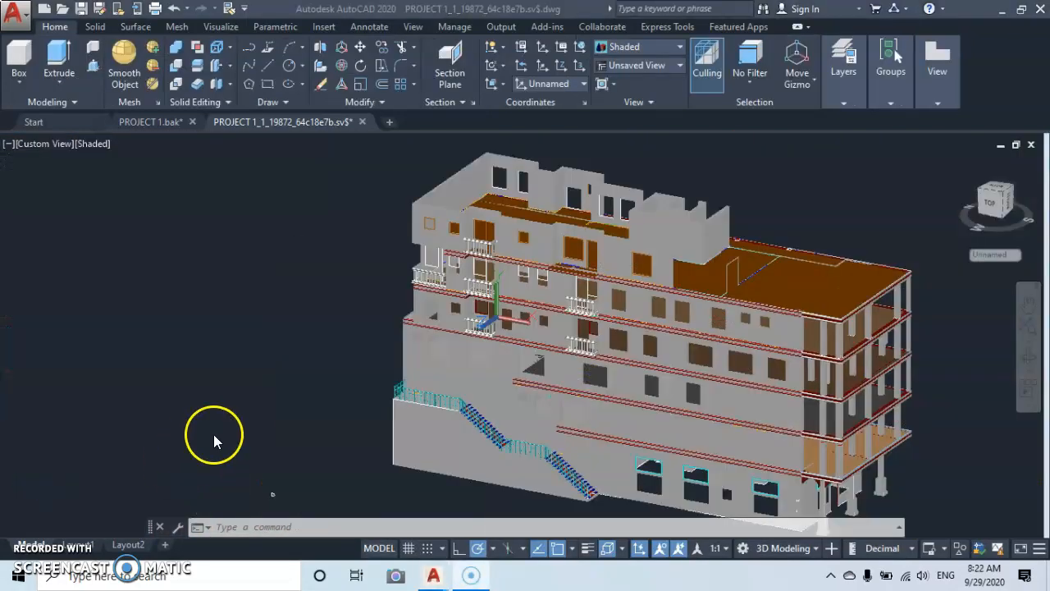
Select the closed moulding profile lying beside the building and start copying it from the upper corner of its straight side.
{"action": "scroll", "coordinate": [271, 497], "scroll_direction": "up", "scroll_amount": 6}
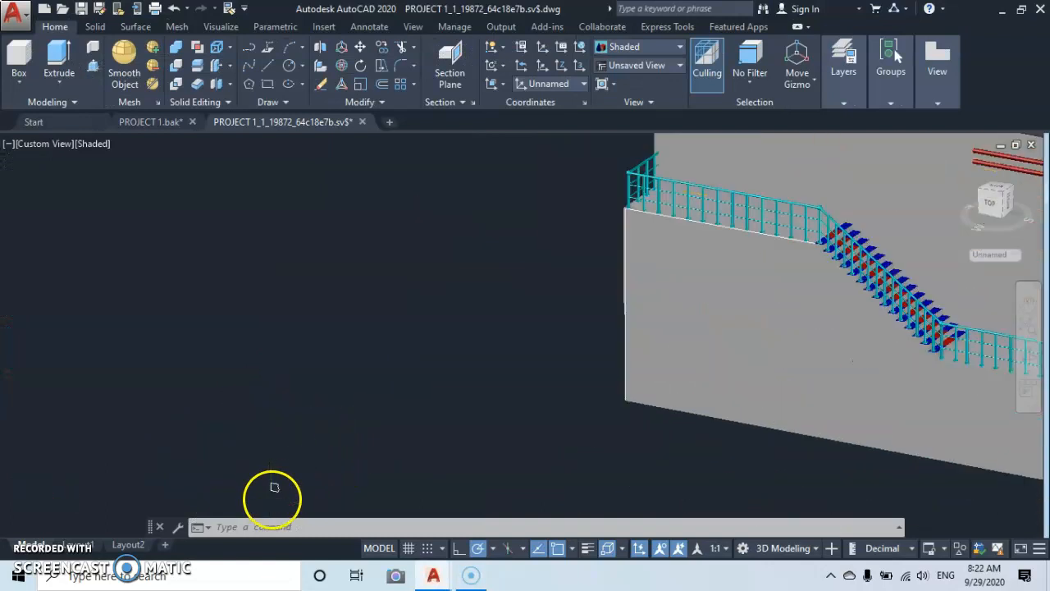
{"action": "middle_click_drag", "start_coordinate": [287, 447], "coordinate": [335, 334]}
{"action": "right_click", "coordinate": [558, 403]}
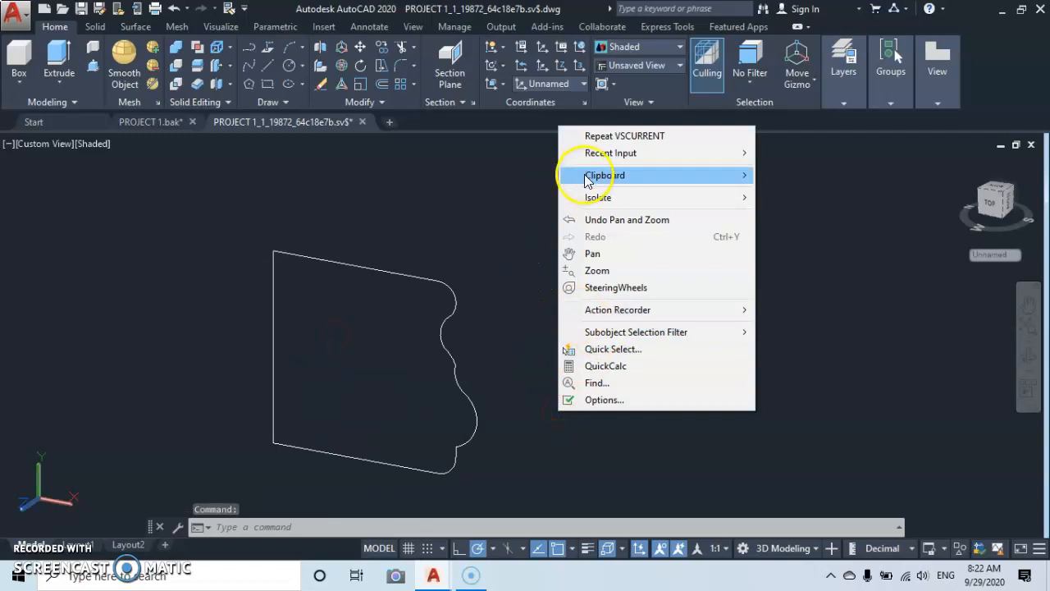
{"action": "left_click", "coordinate": [485, 292]}
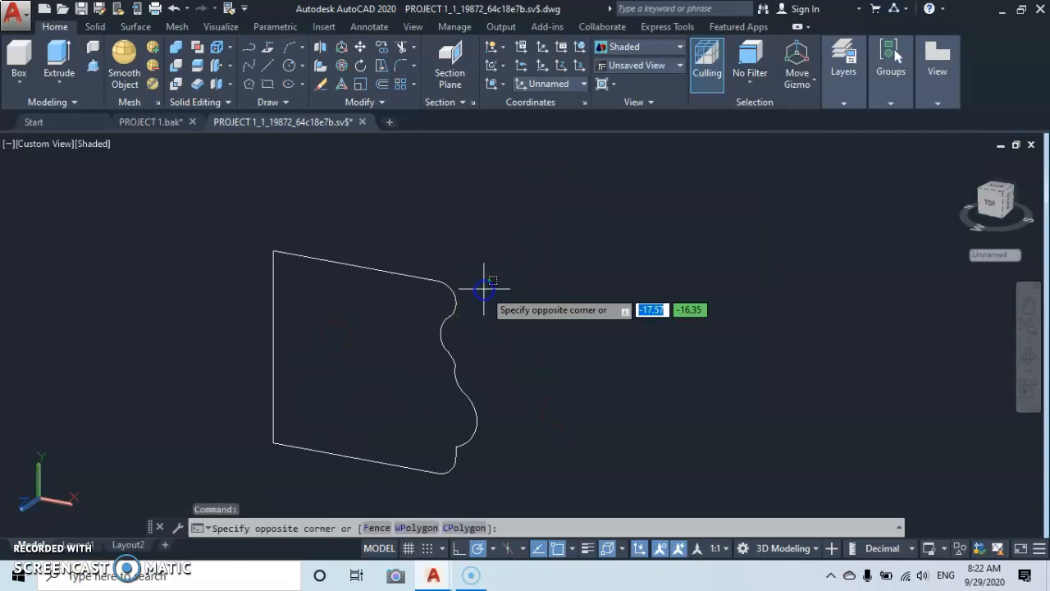
{"action": "left_click", "coordinate": [382, 337]}
{"action": "right_click", "coordinate": [531, 381]}
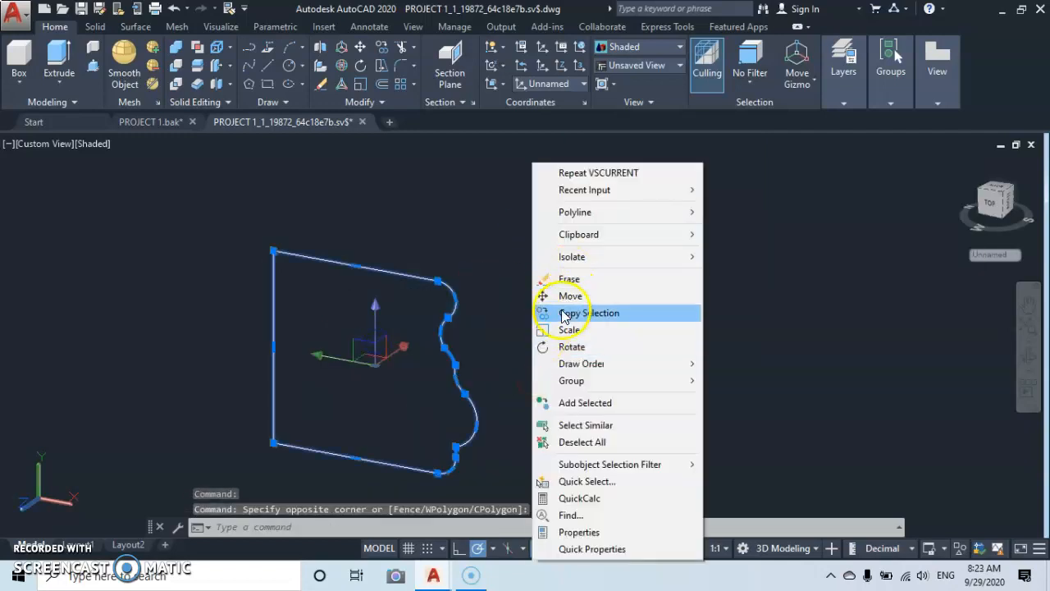
{"action": "left_click", "coordinate": [563, 313]}
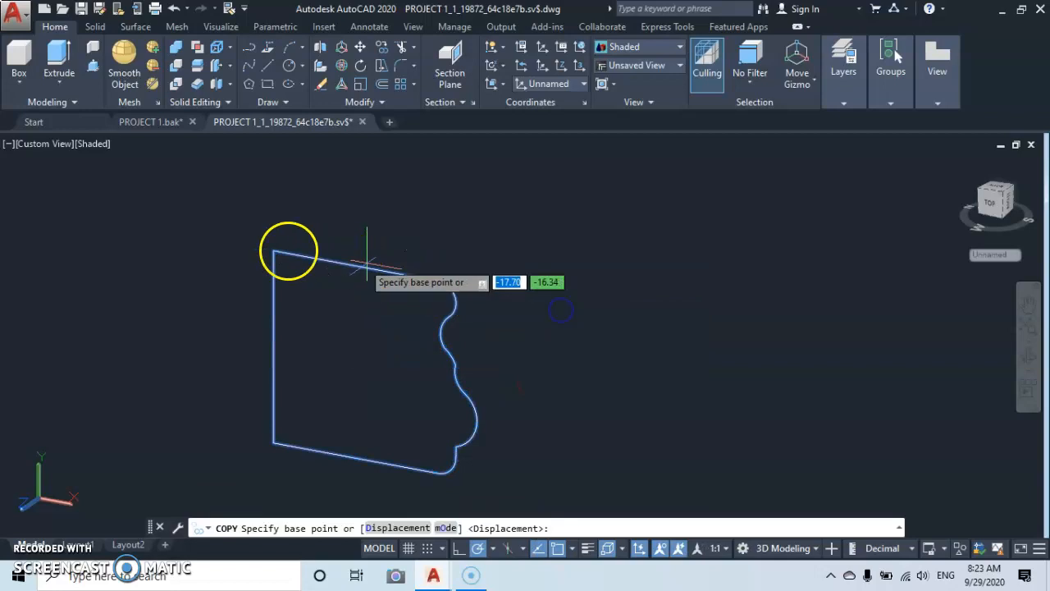
{"action": "left_click", "coordinate": [273, 250]}
Try to place the profile copy on the façade wall beside the bare balcony's door opening.
{"action": "scroll", "coordinate": [410, 293], "scroll_direction": "down", "scroll_amount": 10}
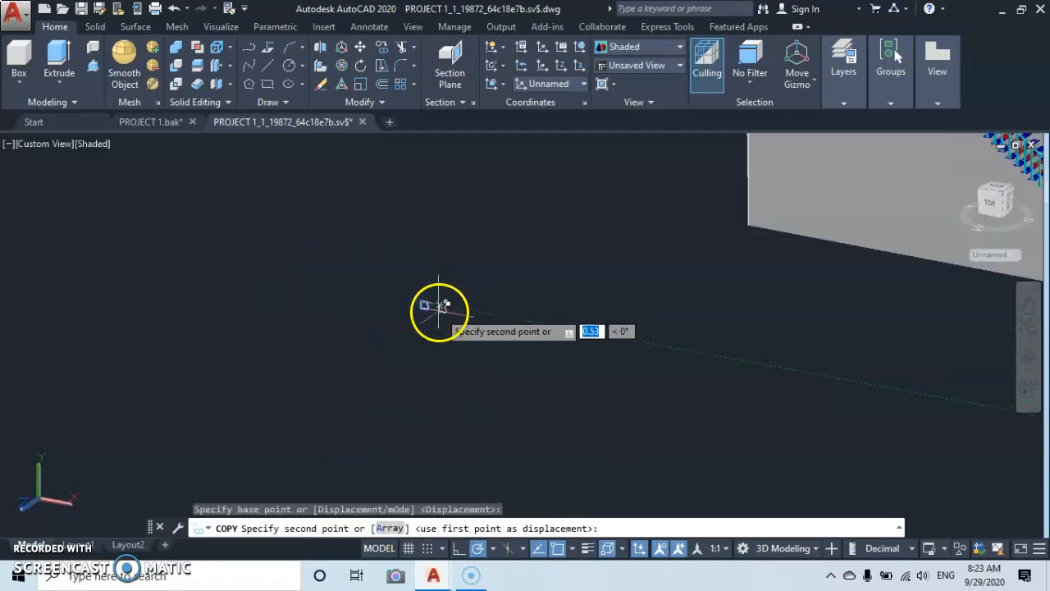
{"action": "middle_click_drag", "start_coordinate": [605, 286], "coordinate": [279, 448]}
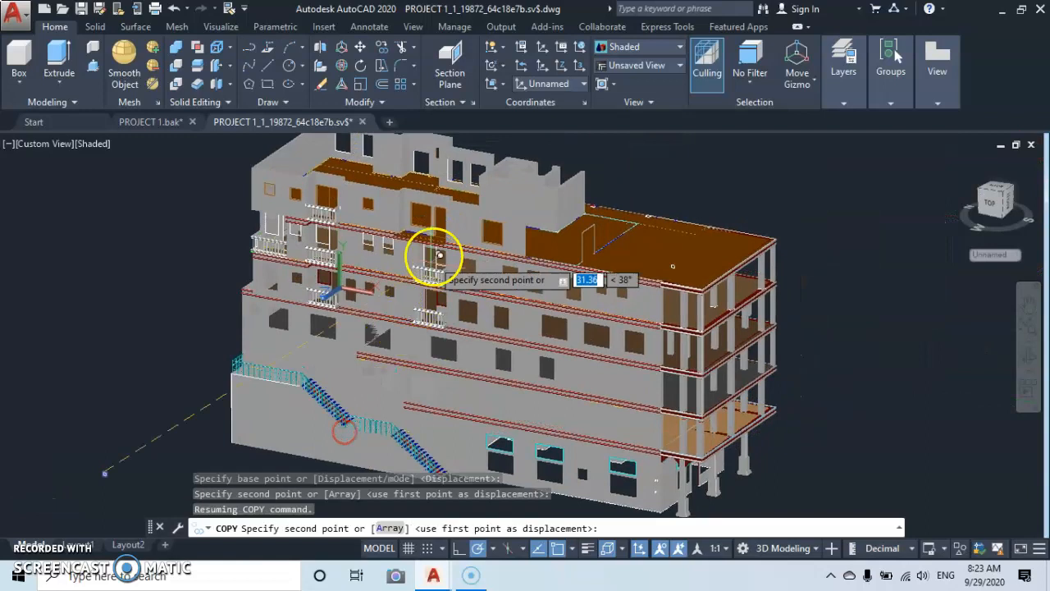
{"action": "scroll", "coordinate": [454, 221], "scroll_direction": "up", "scroll_amount": 10}
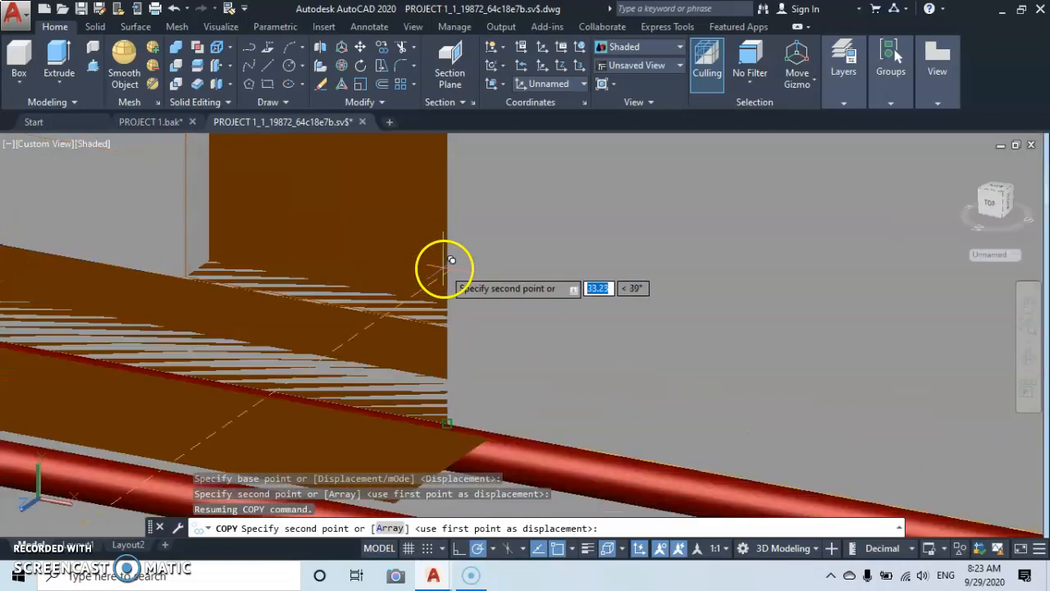
{"action": "middle_click_drag", "start_coordinate": [445, 394], "coordinate": [473, 298]}
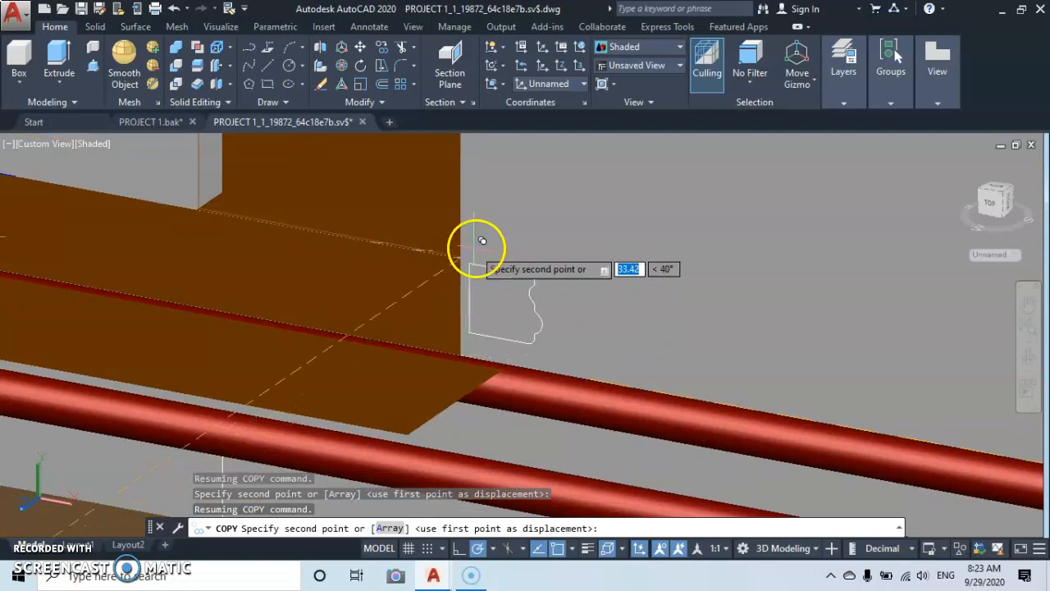
{"action": "left_click", "coordinate": [510, 227]}
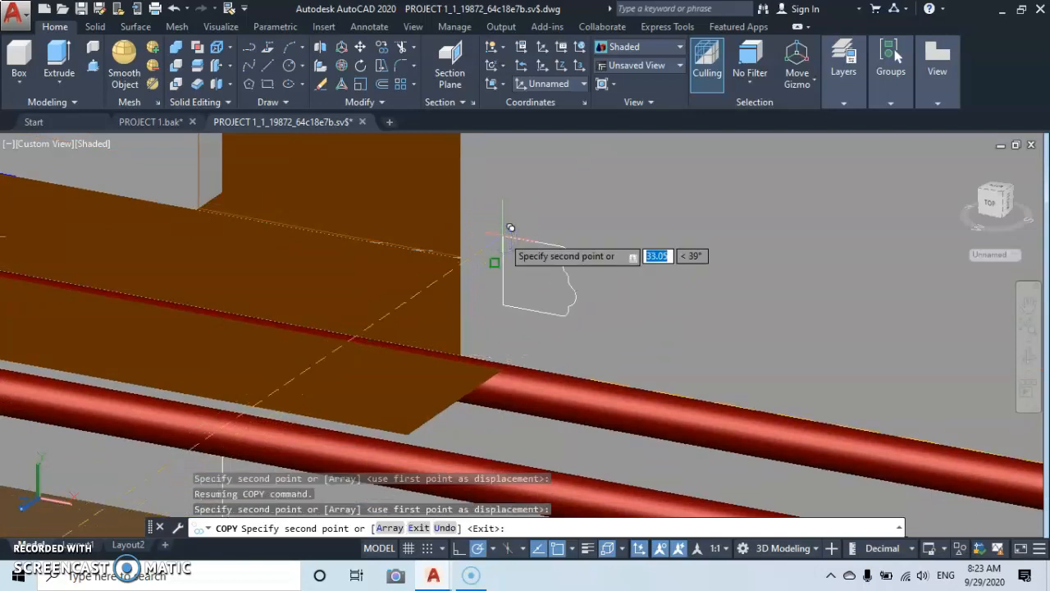
{"action": "key", "text": "Escape"}
{"action": "scroll", "coordinate": [524, 279], "scroll_direction": "down", "scroll_amount": 10}
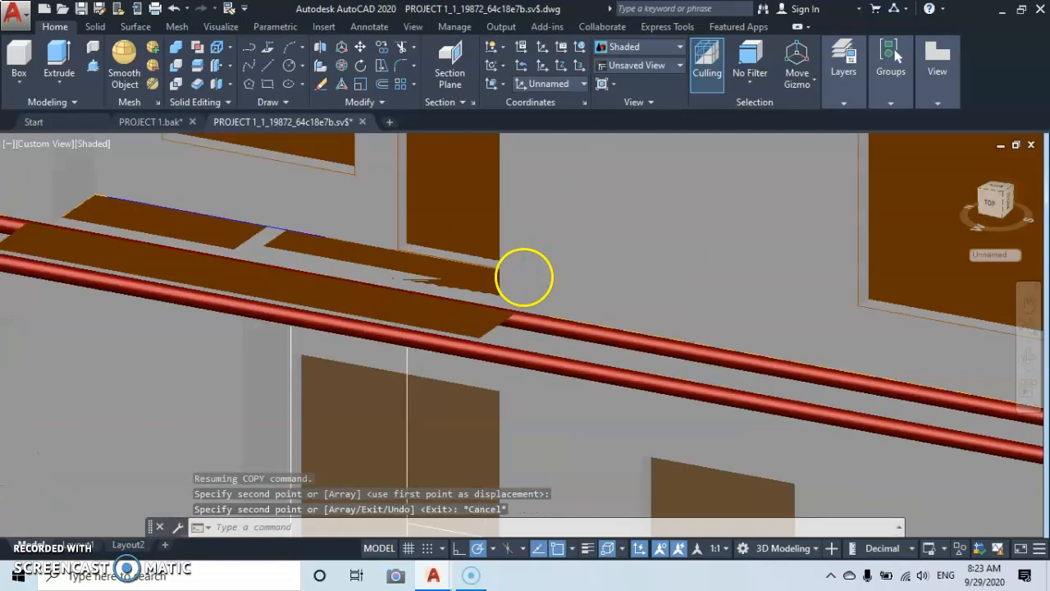
Select the original moulding profile beside the building and start copying it from the lower corner of its straight side.
{"action": "scroll", "coordinate": [368, 378], "scroll_direction": "up", "scroll_amount": 10}
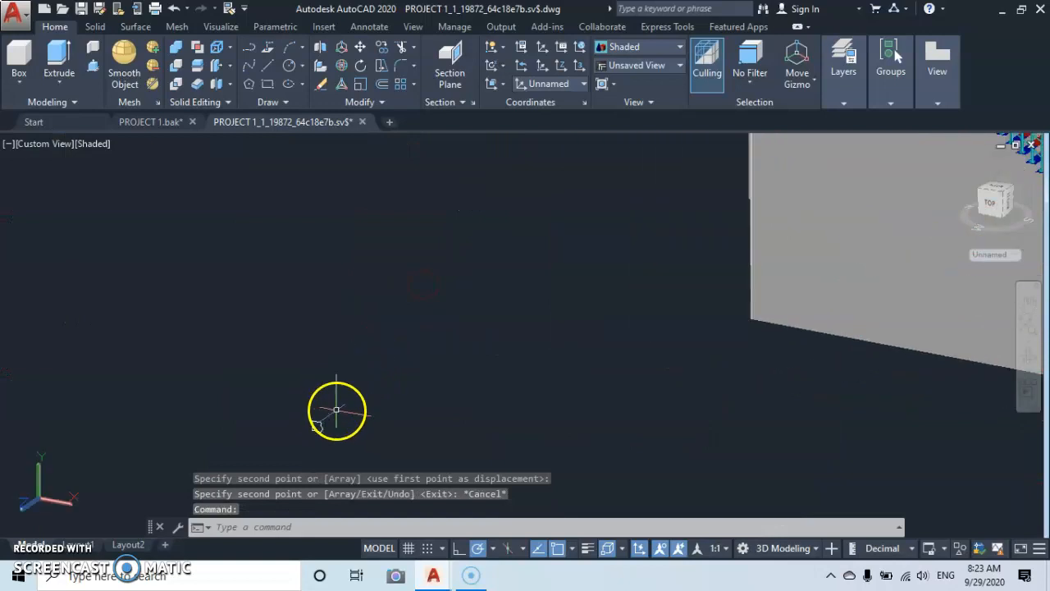
{"action": "left_click", "coordinate": [345, 401]}
{"action": "left_click", "coordinate": [312, 445]}
{"action": "right_click", "coordinate": [378, 414]}
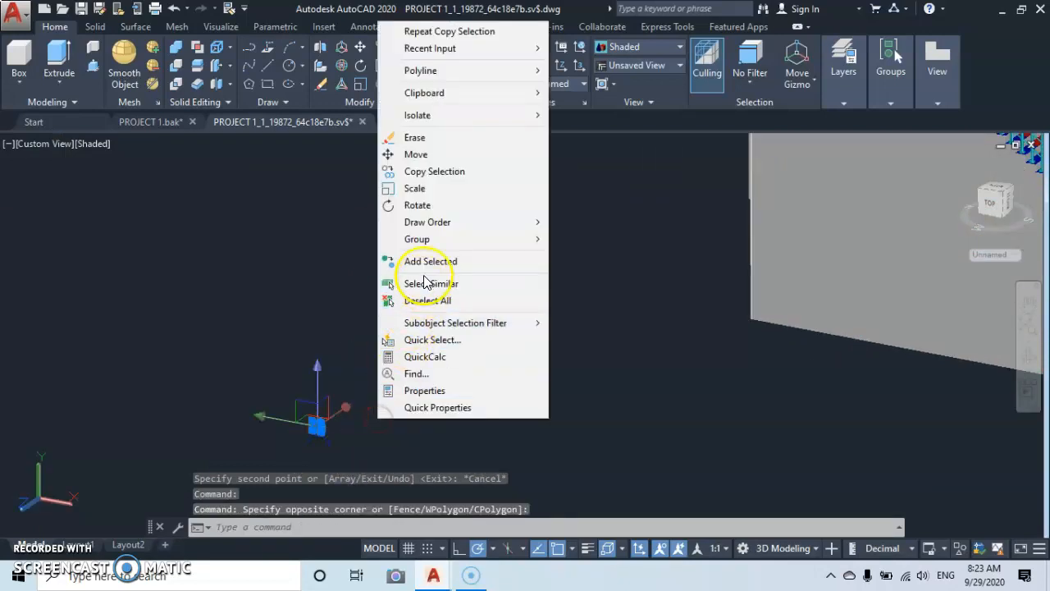
{"action": "left_click", "coordinate": [402, 172]}
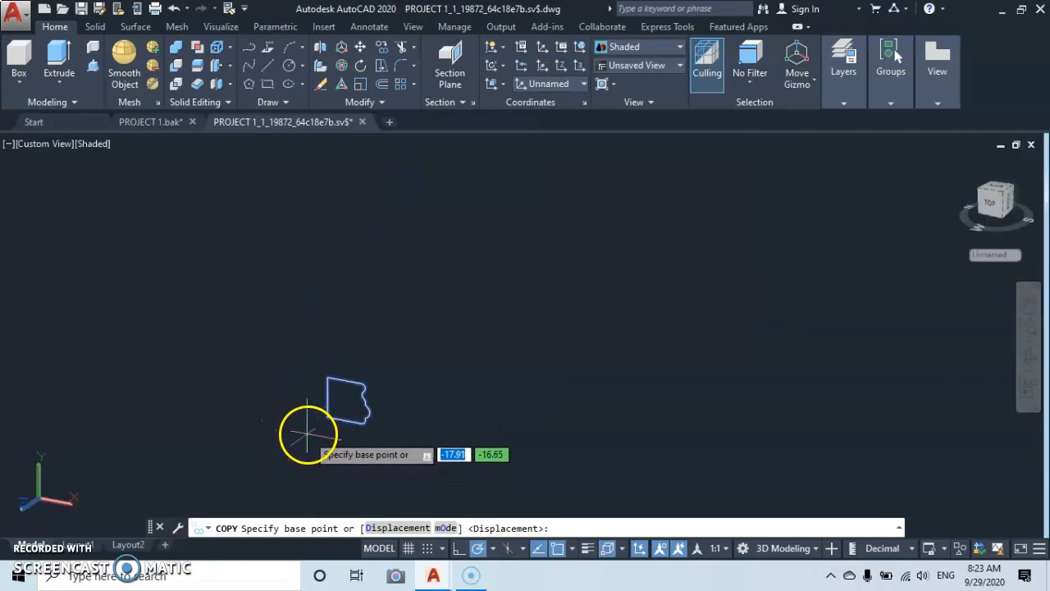
{"action": "scroll", "coordinate": [307, 435], "scroll_direction": "up", "scroll_amount": 8}
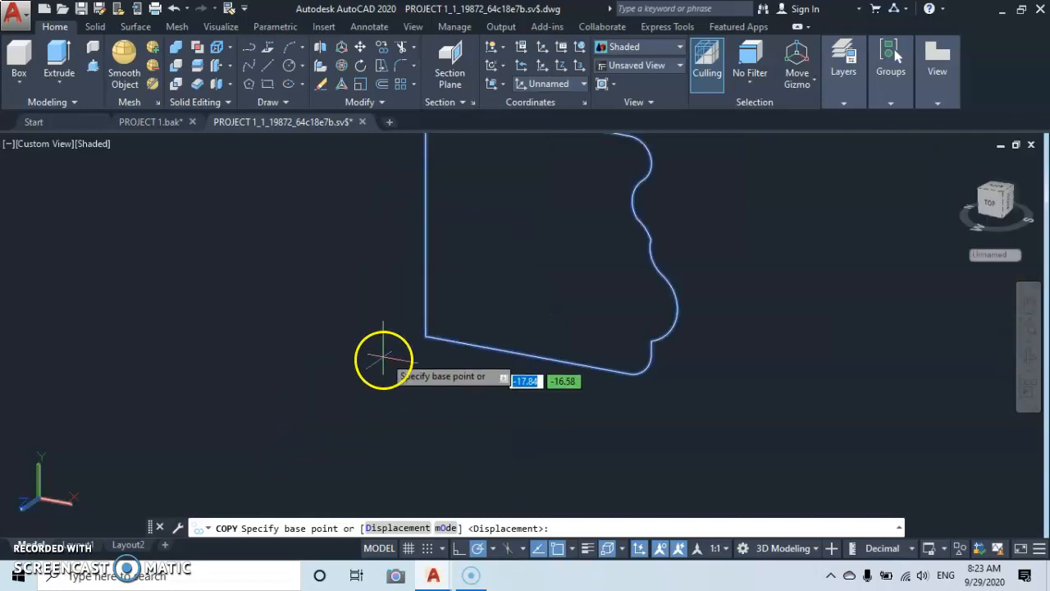
{"action": "left_click", "coordinate": [425, 335]}
Place the profile copy at the wall corner where the bare upper balcony slab meets the façade, and finish copying.
{"action": "scroll", "coordinate": [402, 361], "scroll_direction": "down", "scroll_amount": 10}
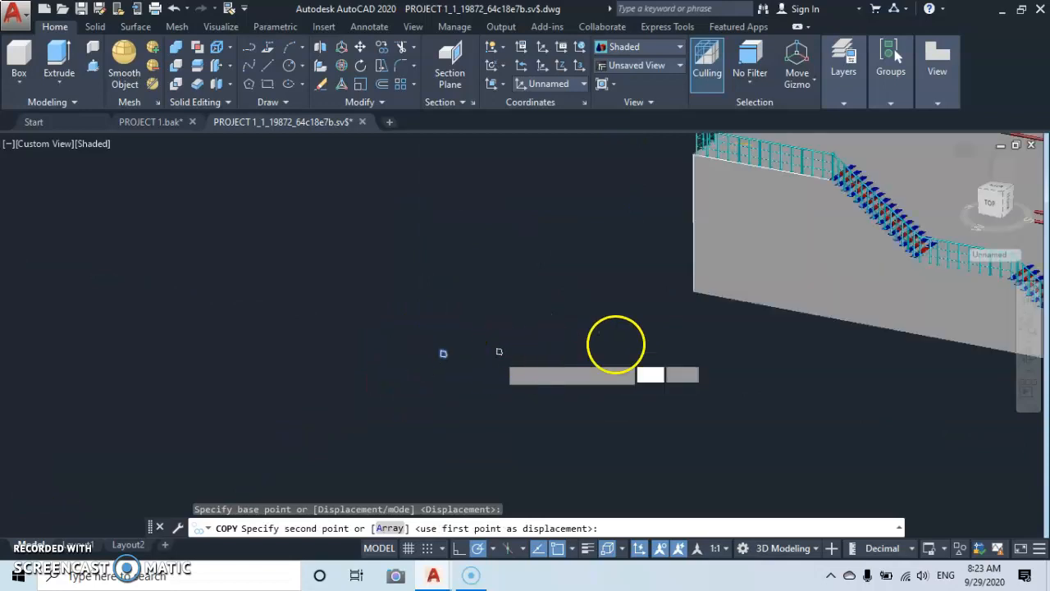
{"action": "scroll", "coordinate": [726, 295], "scroll_direction": "down", "scroll_amount": 6}
{"action": "middle_click_drag", "start_coordinate": [729, 291], "coordinate": [337, 418]}
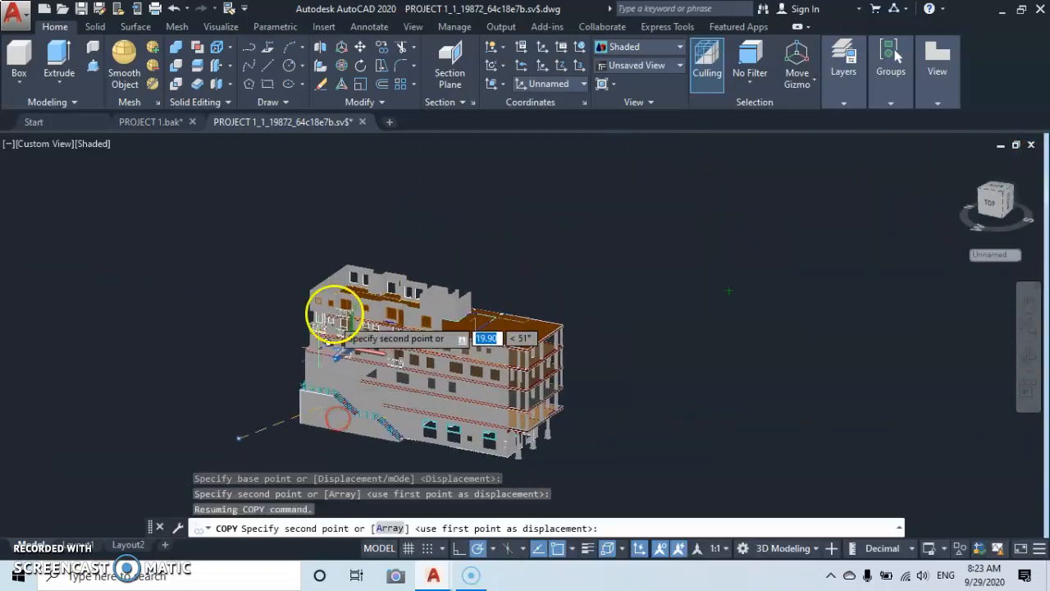
{"action": "scroll", "coordinate": [416, 336], "scroll_direction": "up", "scroll_amount": 5}
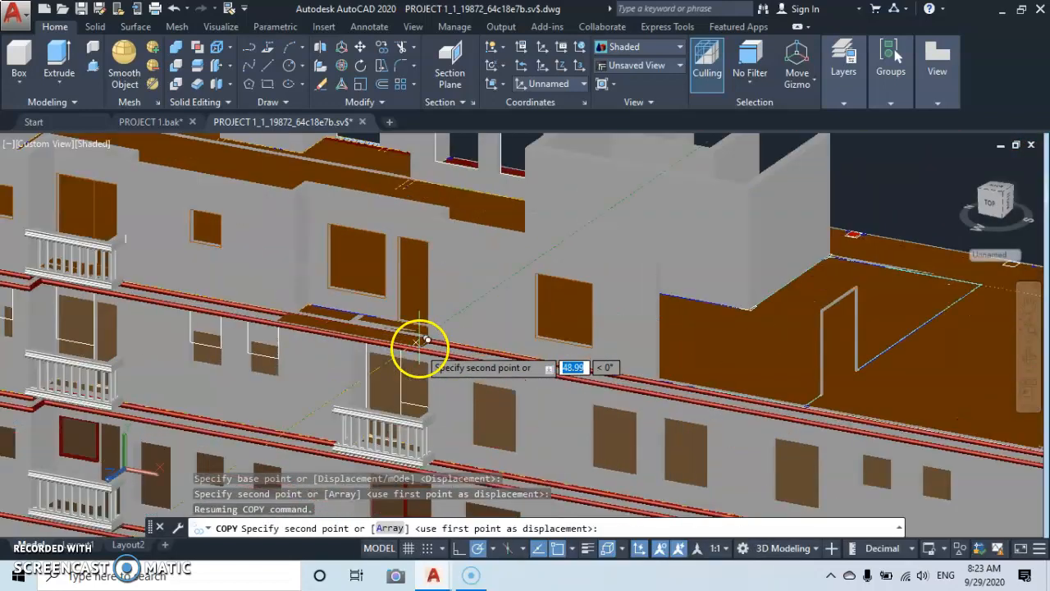
{"action": "scroll", "coordinate": [434, 320], "scroll_direction": "up", "scroll_amount": 6}
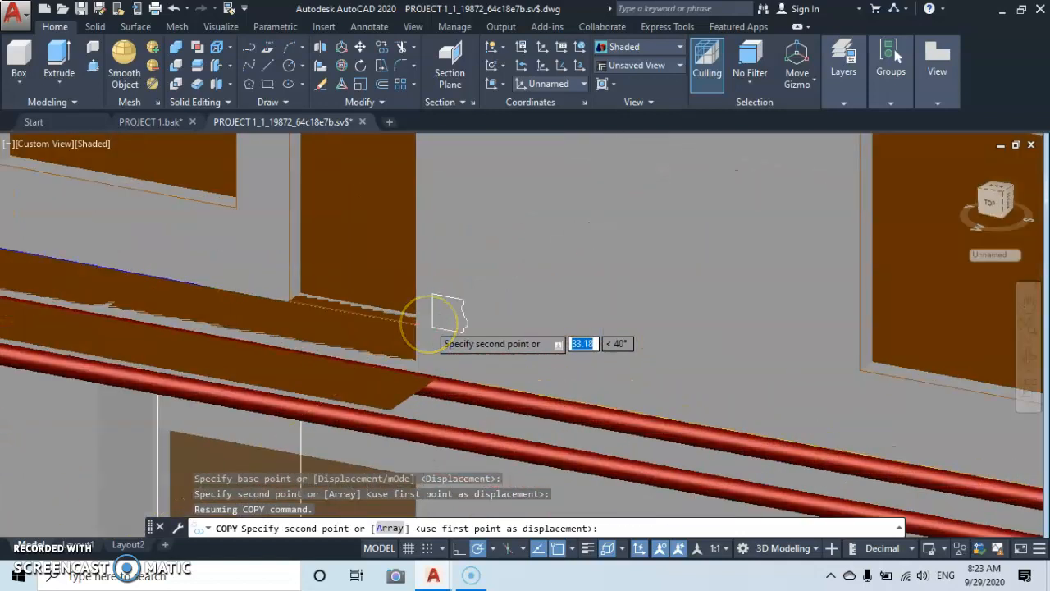
{"action": "middle_click_drag", "start_coordinate": [434, 318], "coordinate": [566, 192]}
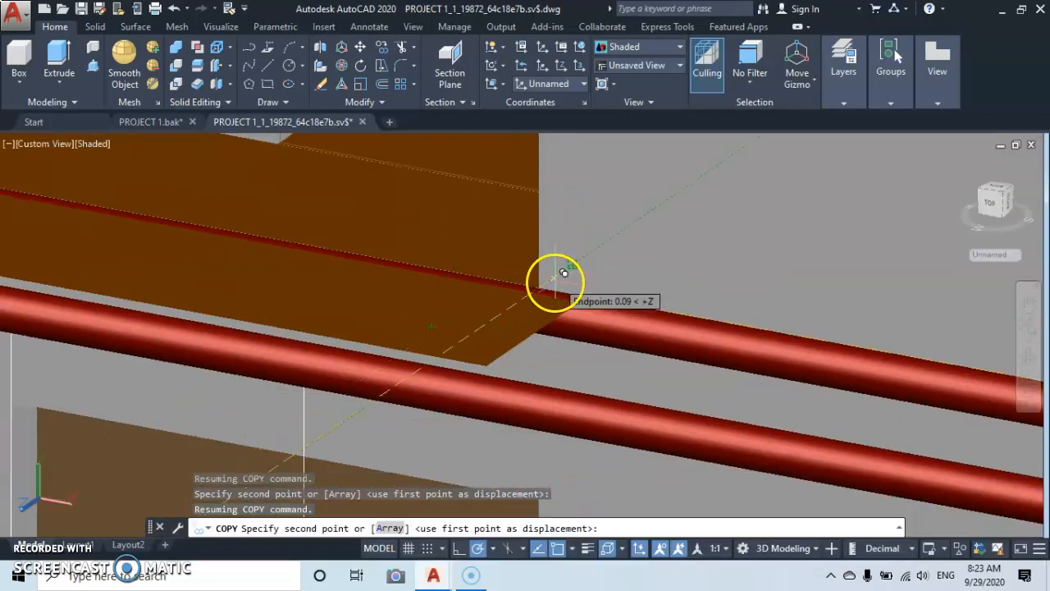
{"action": "scroll", "coordinate": [548, 279], "scroll_direction": "up", "scroll_amount": 3}
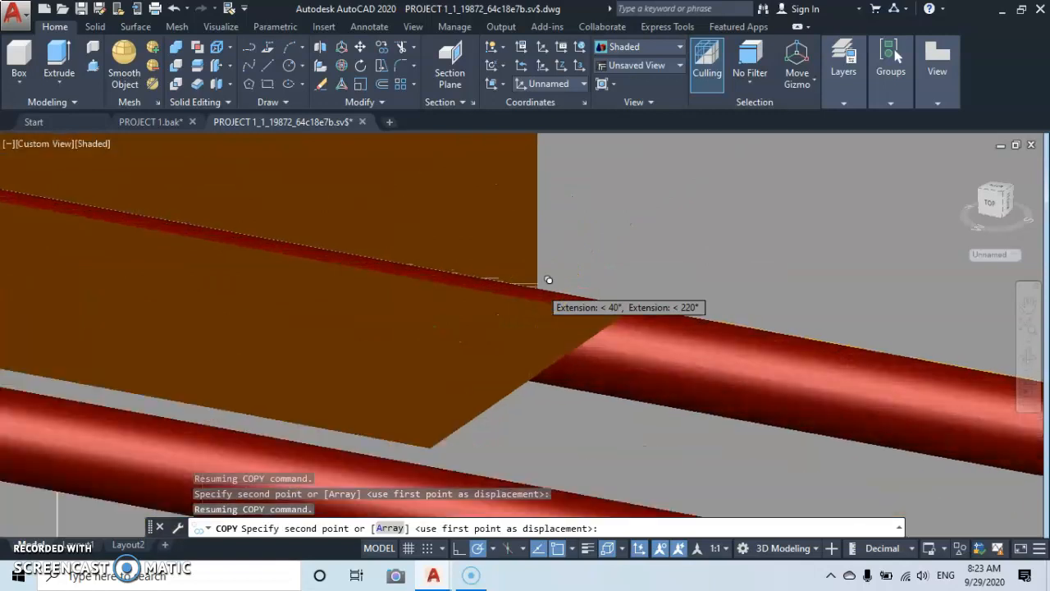
{"action": "left_click", "coordinate": [534, 288]}
{"action": "scroll", "coordinate": [542, 277], "scroll_direction": "down", "scroll_amount": 4}
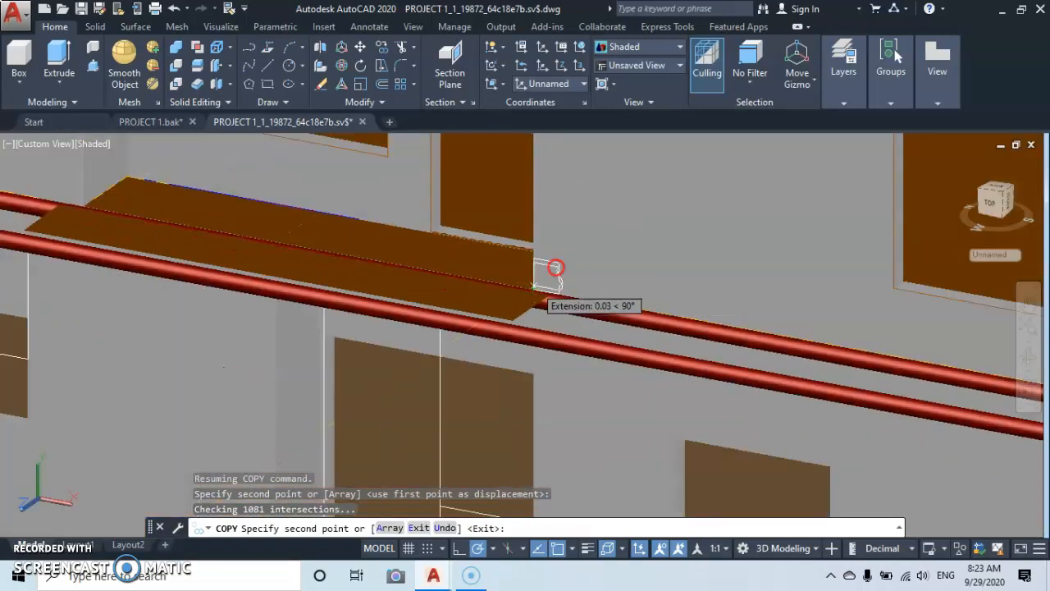
{"action": "middle_click_drag", "start_coordinate": [555, 268], "coordinate": [599, 218]}
{"action": "key", "text": "Escape"}
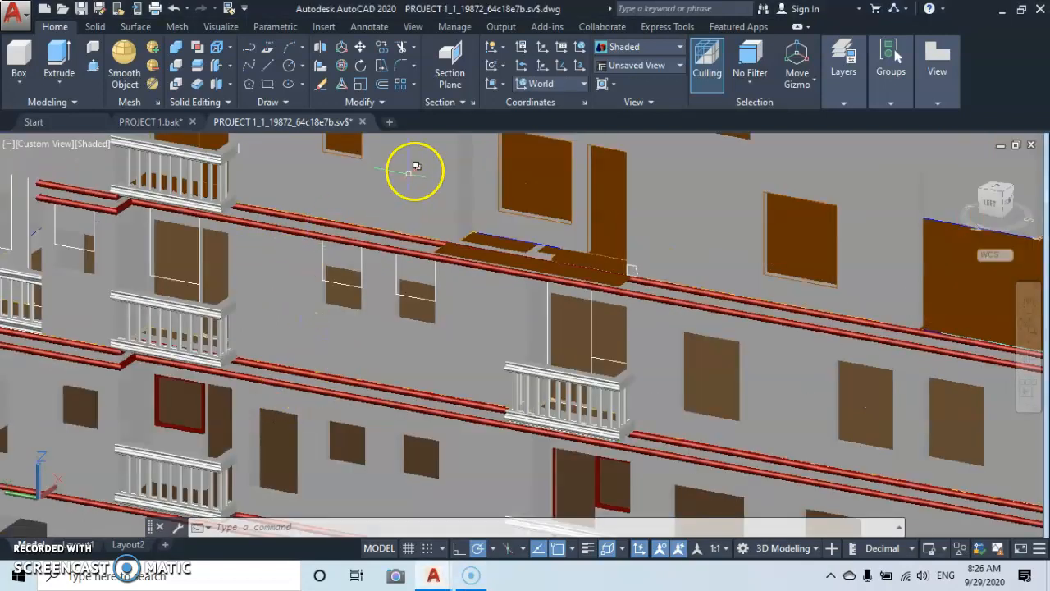
Align the UCS to the flat top face of the existing balcony handrail below the bare balcony.
{"action": "left_click", "coordinate": [501, 85]}
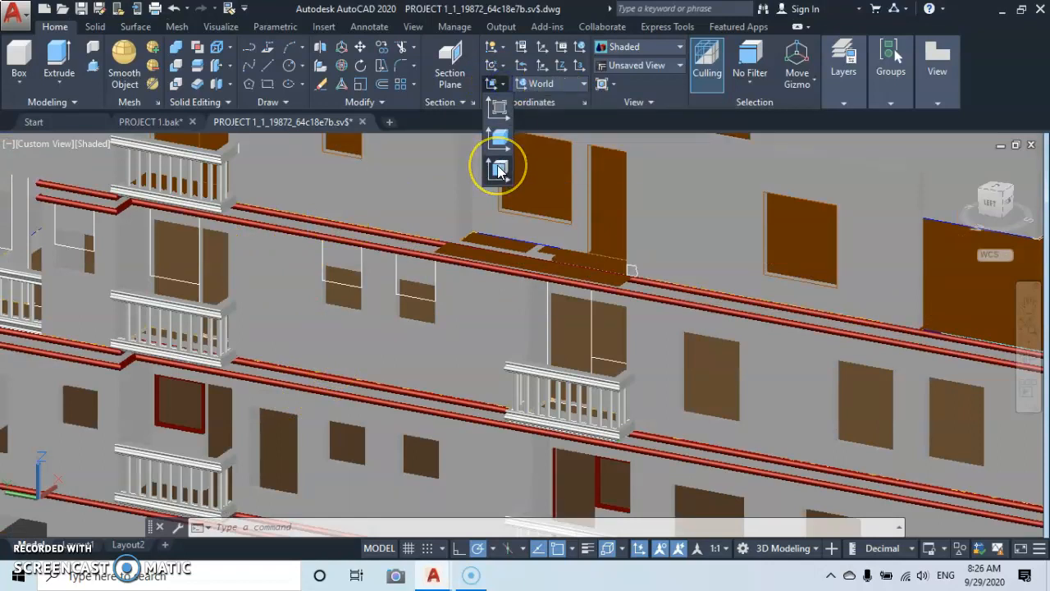
{"action": "left_click", "coordinate": [498, 170]}
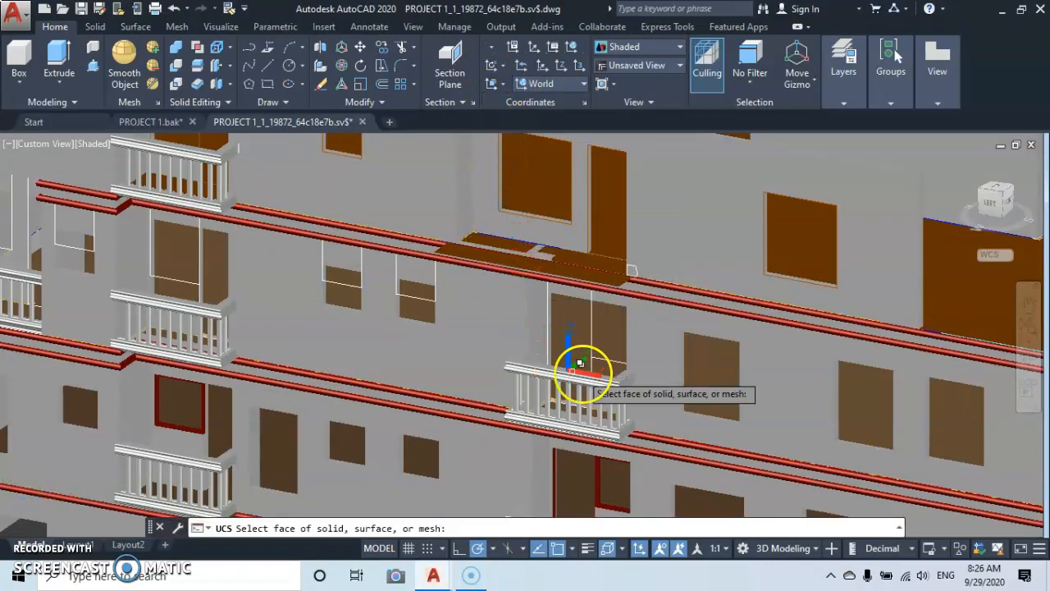
{"action": "scroll", "coordinate": [591, 373], "scroll_direction": "up", "scroll_amount": 4}
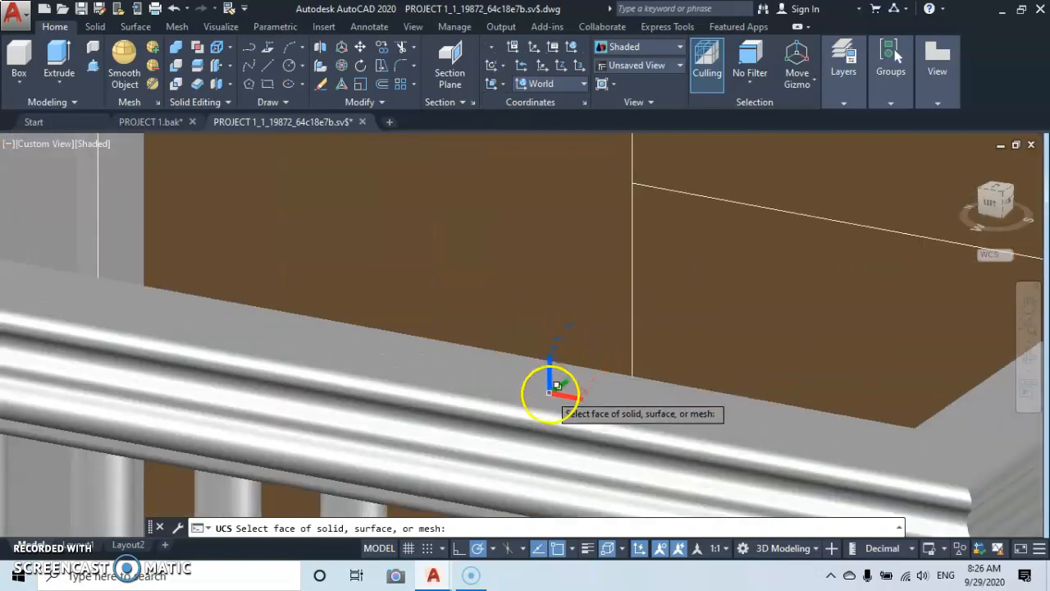
{"action": "left_click", "coordinate": [558, 386]}
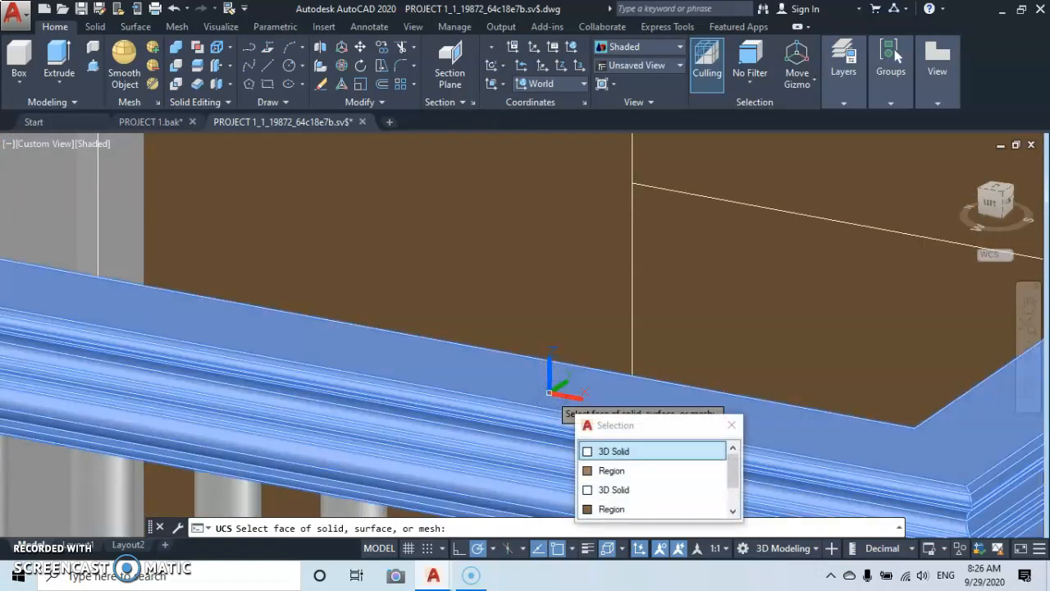
{"action": "key", "text": "Return"}
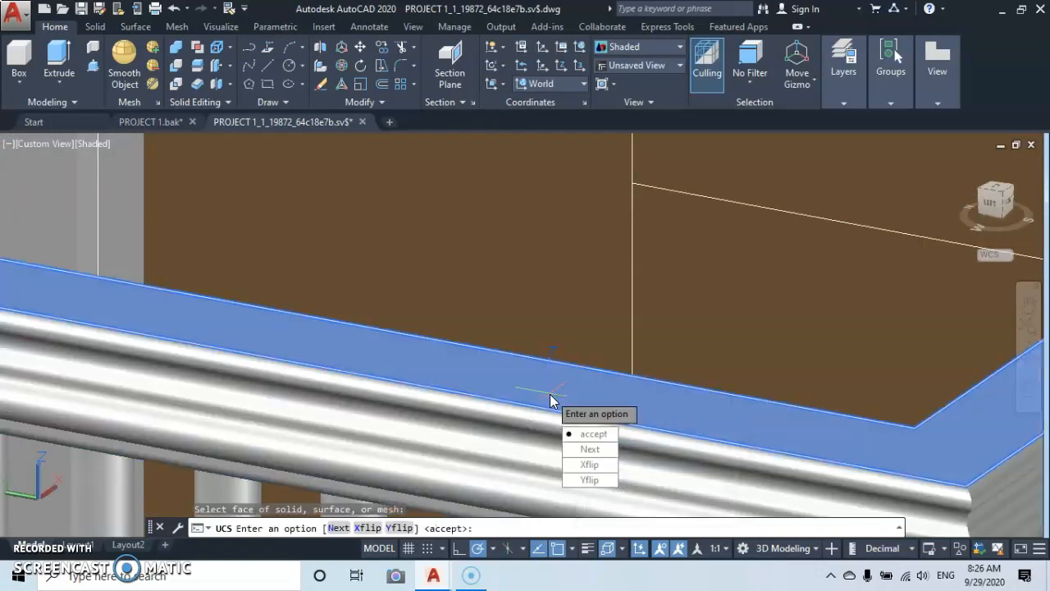
{"action": "key", "text": "Return"}
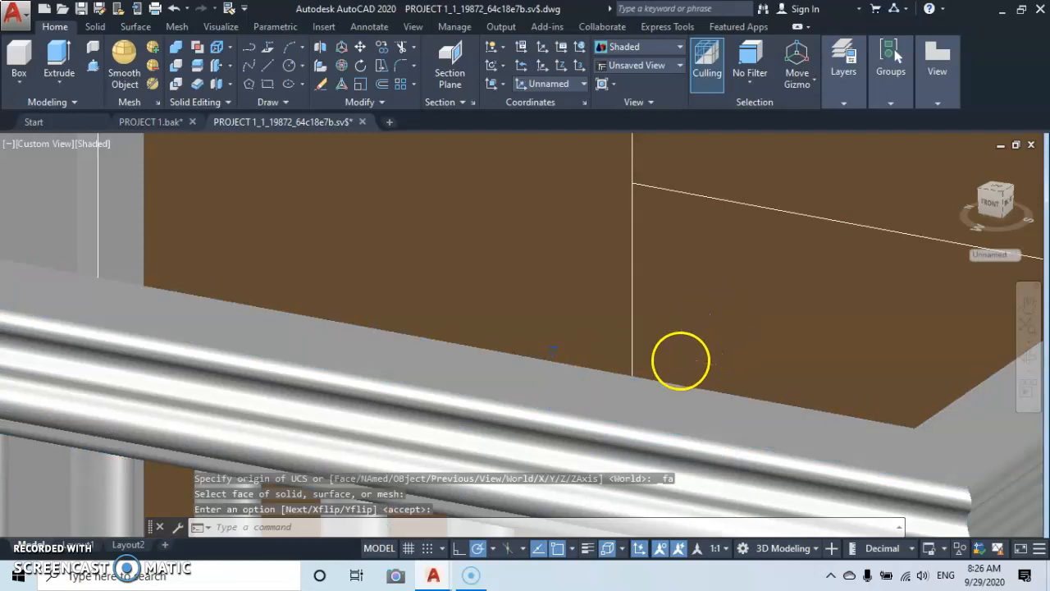
Draw a line about 0.53 long from the middle of the copied profile's lower edge outward along the bare balcony slab's near side.
{"action": "scroll", "coordinate": [677, 354], "scroll_direction": "down", "scroll_amount": 9}
{"action": "middle_click_drag", "start_coordinate": [638, 304], "coordinate": [494, 454]}
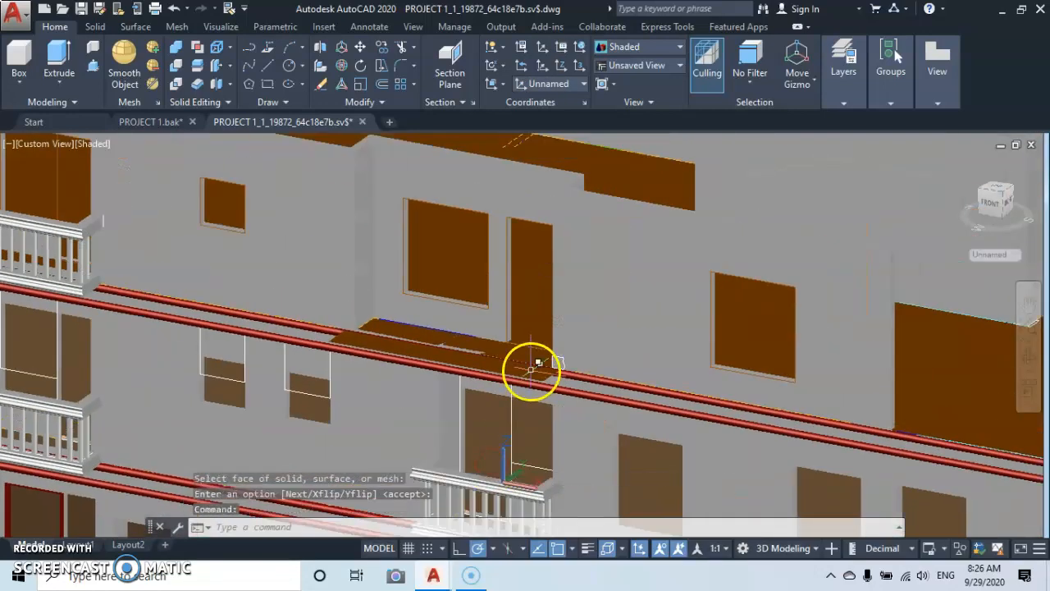
{"action": "scroll", "coordinate": [534, 367], "scroll_direction": "up", "scroll_amount": 5}
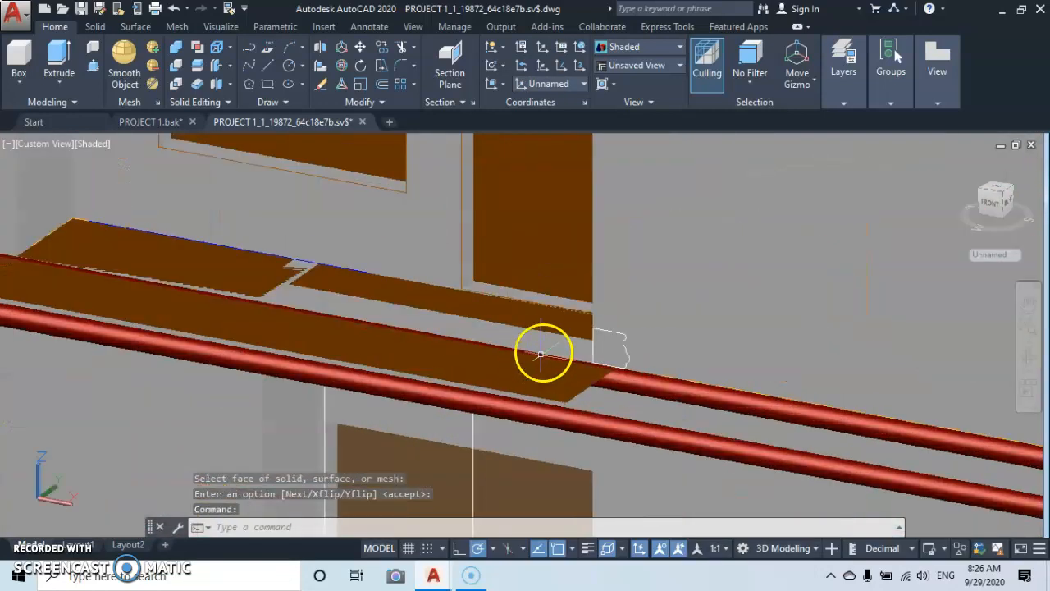
{"action": "left_click", "coordinate": [265, 57]}
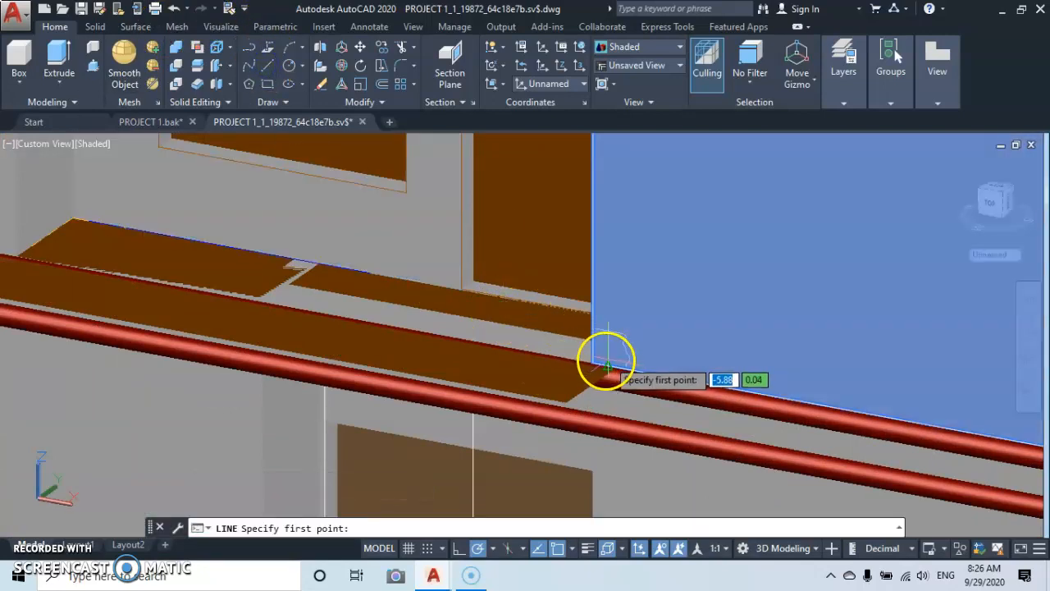
{"action": "scroll", "coordinate": [605, 361], "scroll_direction": "up", "scroll_amount": 5}
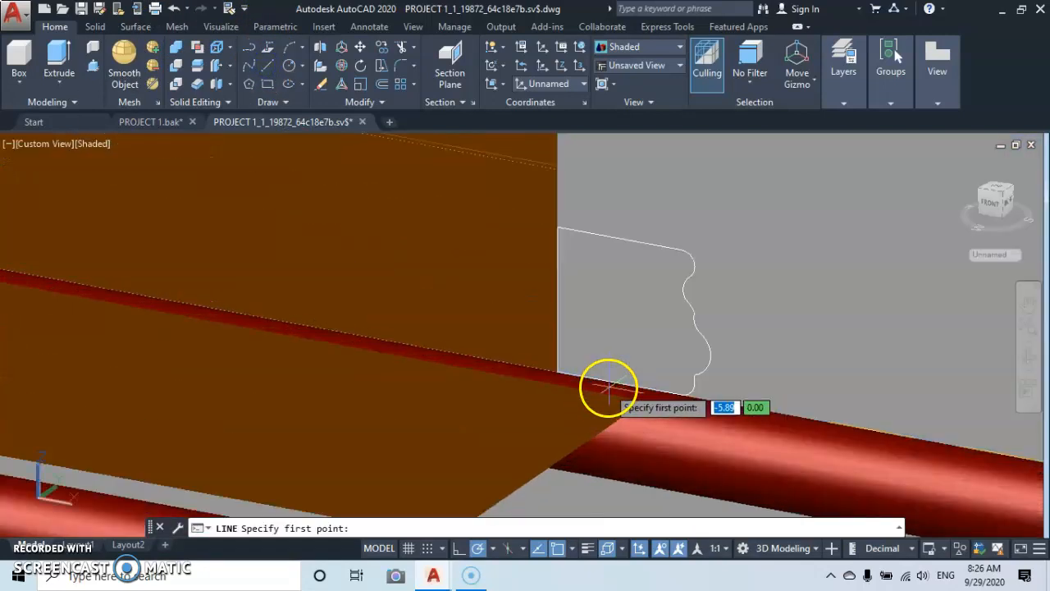
{"action": "left_click", "coordinate": [619, 383]}
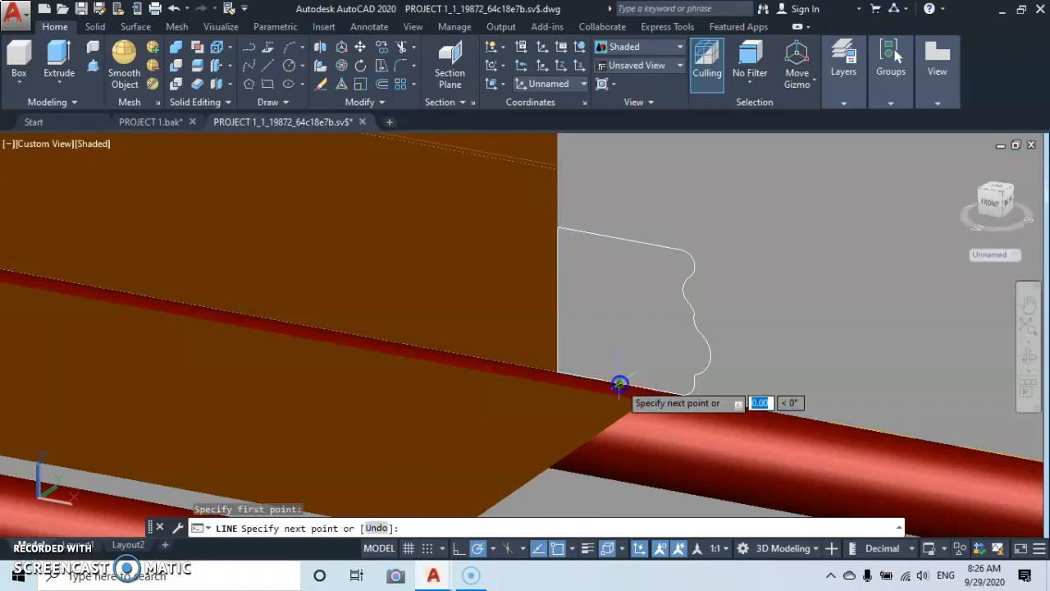
{"action": "scroll", "coordinate": [563, 410], "scroll_direction": "down", "scroll_amount": 3}
{"action": "middle_click_drag", "start_coordinate": [563, 410], "coordinate": [640, 305]}
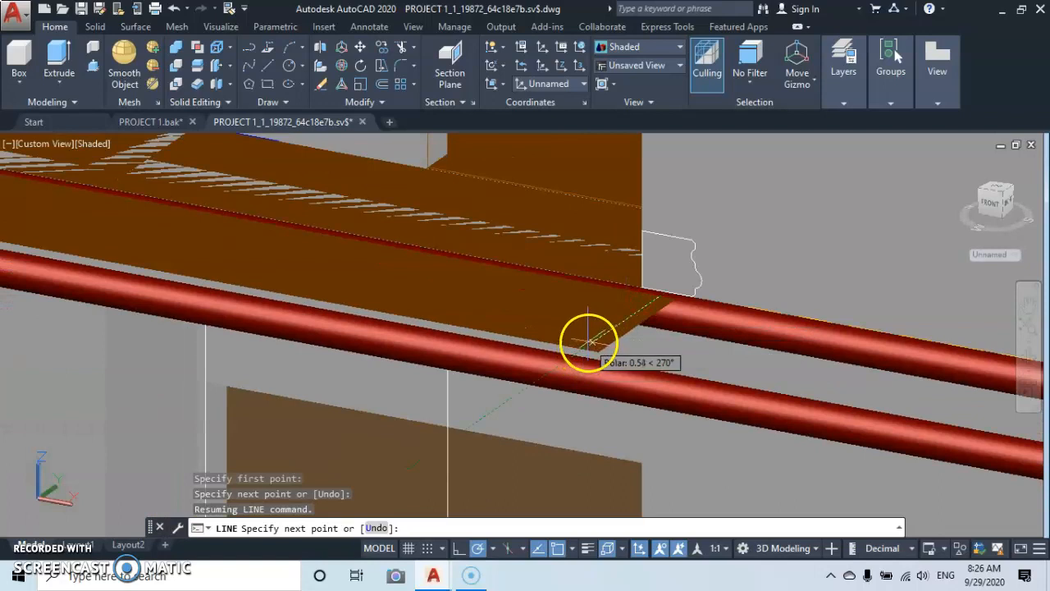
{"action": "scroll", "coordinate": [591, 339], "scroll_direction": "up", "scroll_amount": 4}
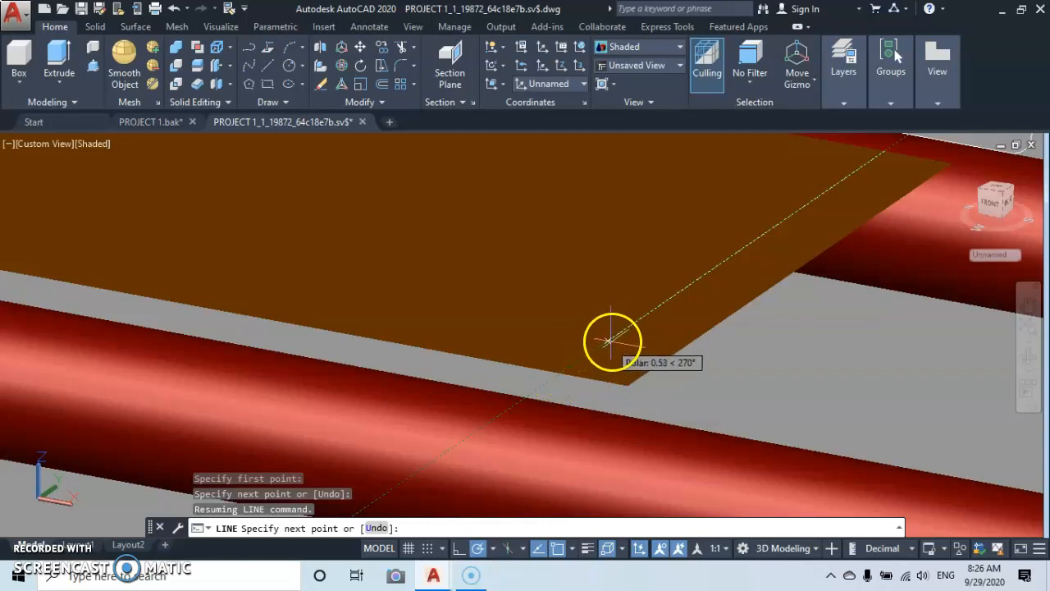
{"action": "left_click", "coordinate": [608, 339]}
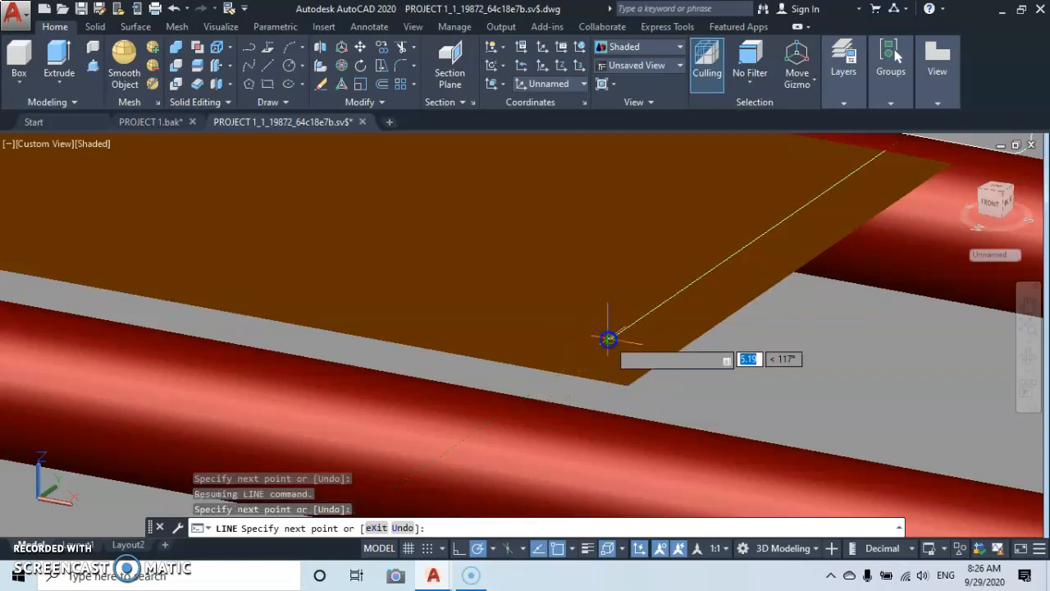
Continue the line path parallel to the slab's front edge and back to the façade along its far side, then finish it.
{"action": "scroll", "coordinate": [511, 292], "scroll_direction": "down", "scroll_amount": 3}
{"action": "middle_click_drag", "start_coordinate": [542, 305], "coordinate": [835, 403]}
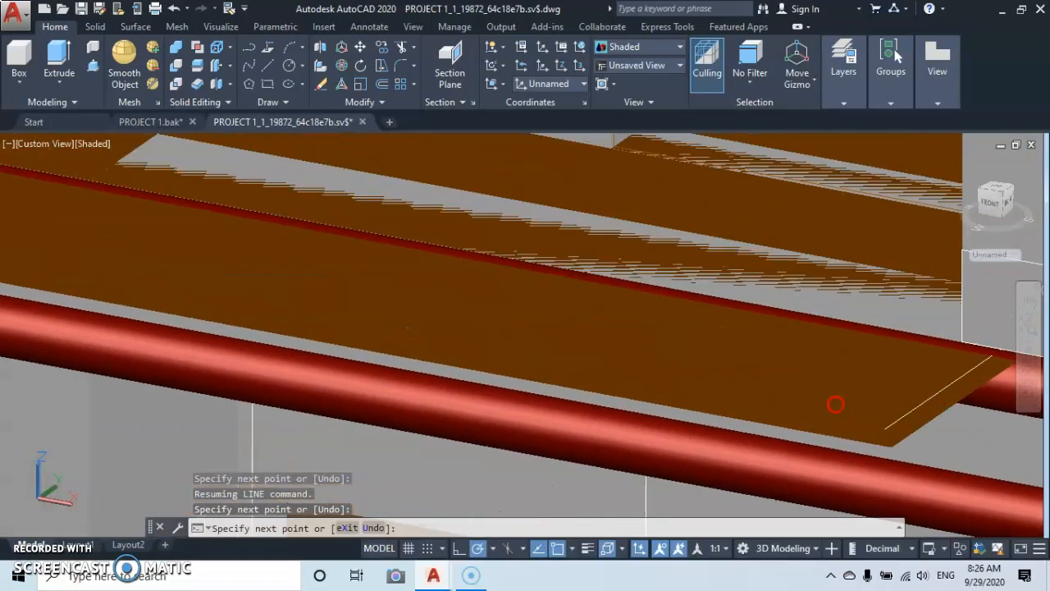
{"action": "scroll", "coordinate": [394, 297], "scroll_direction": "down", "scroll_amount": 5}
{"action": "middle_click_drag", "start_coordinate": [389, 295], "coordinate": [691, 392]}
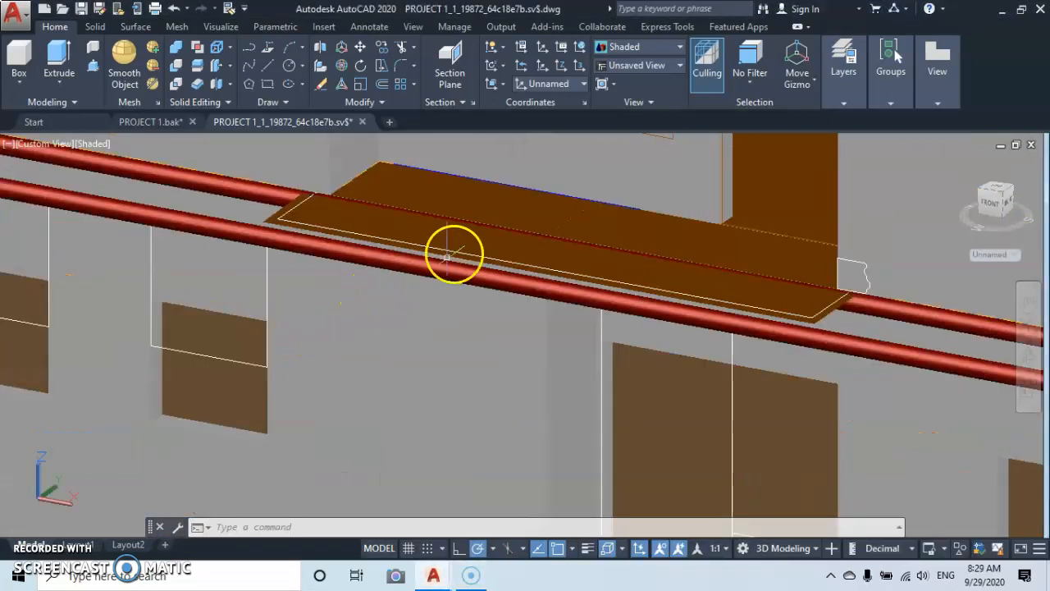
{"action": "scroll", "coordinate": [481, 235], "scroll_direction": "up", "scroll_amount": 5}
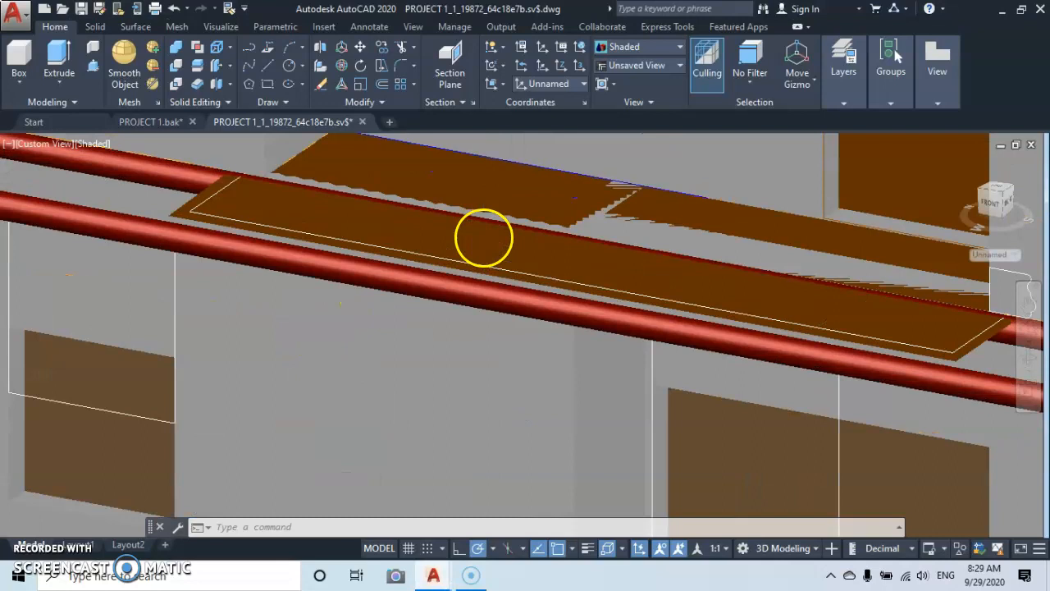
Join the far side, front and near side path lines on the bare balcony slab into a single polyline.
{"action": "scroll", "coordinate": [469, 282], "scroll_direction": "down", "scroll_amount": 6}
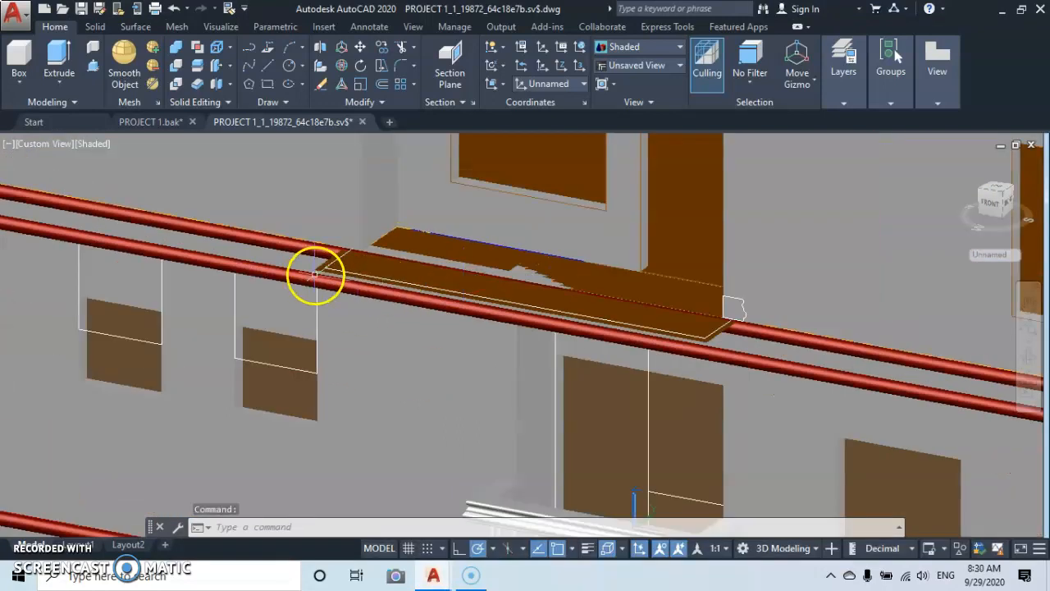
{"action": "scroll", "coordinate": [315, 275], "scroll_direction": "up", "scroll_amount": 4}
{"action": "scroll", "coordinate": [320, 241], "scroll_direction": "up", "scroll_amount": 2}
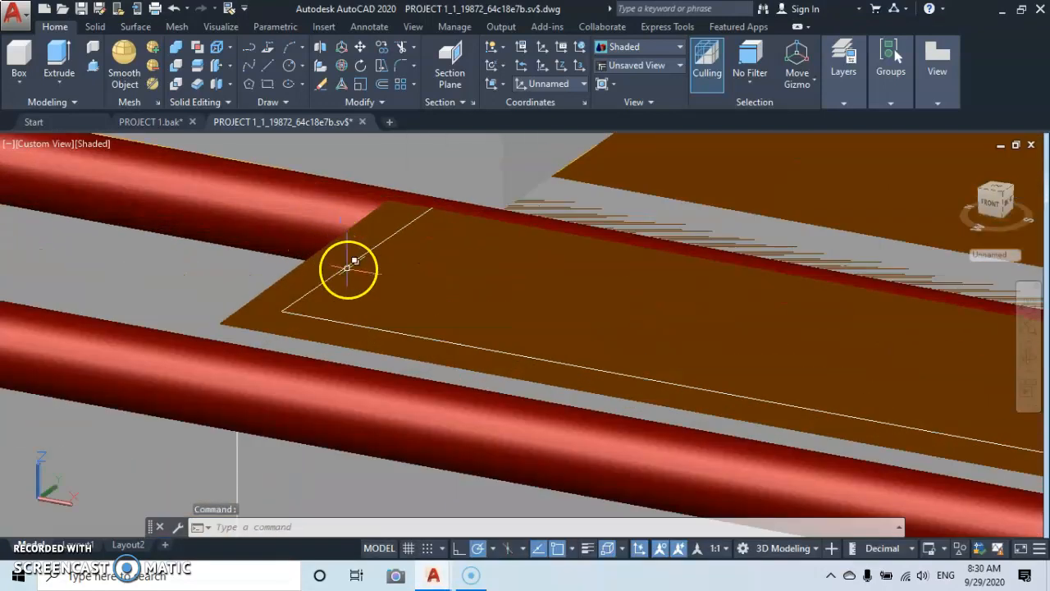
{"action": "left_click", "coordinate": [348, 265]}
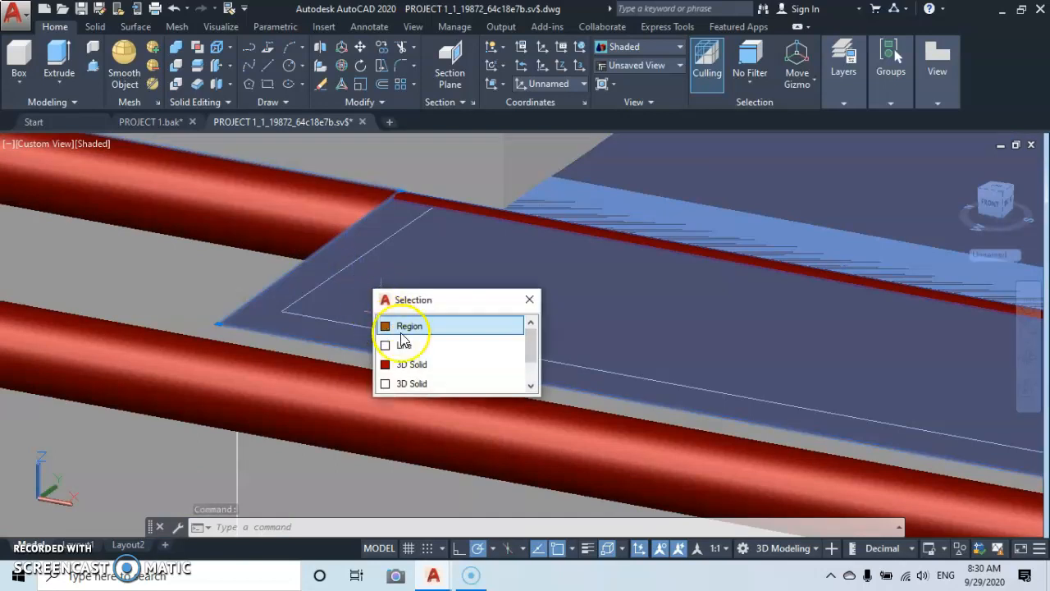
{"action": "left_click", "coordinate": [403, 343]}
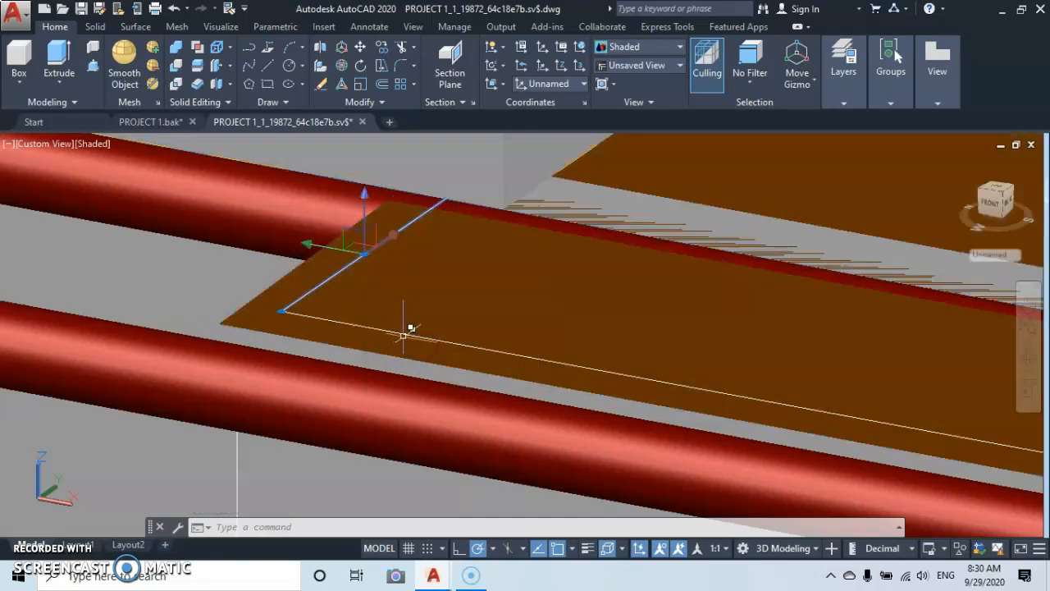
{"action": "left_click", "coordinate": [406, 333]}
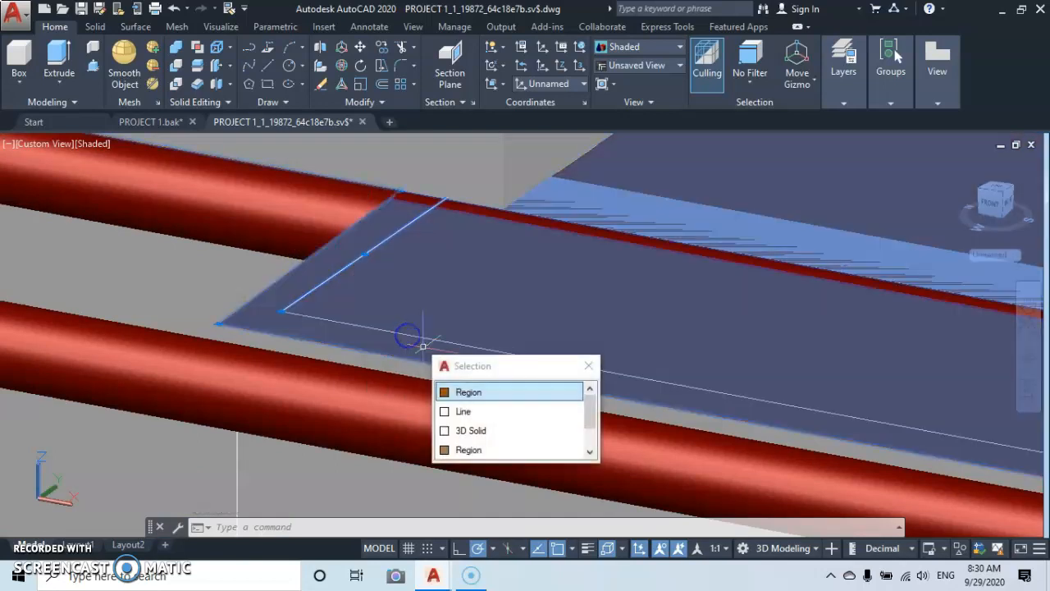
{"action": "left_click", "coordinate": [470, 411]}
{"action": "scroll", "coordinate": [613, 341], "scroll_direction": "down", "scroll_amount": 6}
{"action": "middle_click_drag", "start_coordinate": [619, 340], "coordinate": [371, 312]}
{"action": "middle_click_drag", "start_coordinate": [836, 361], "coordinate": [641, 319]}
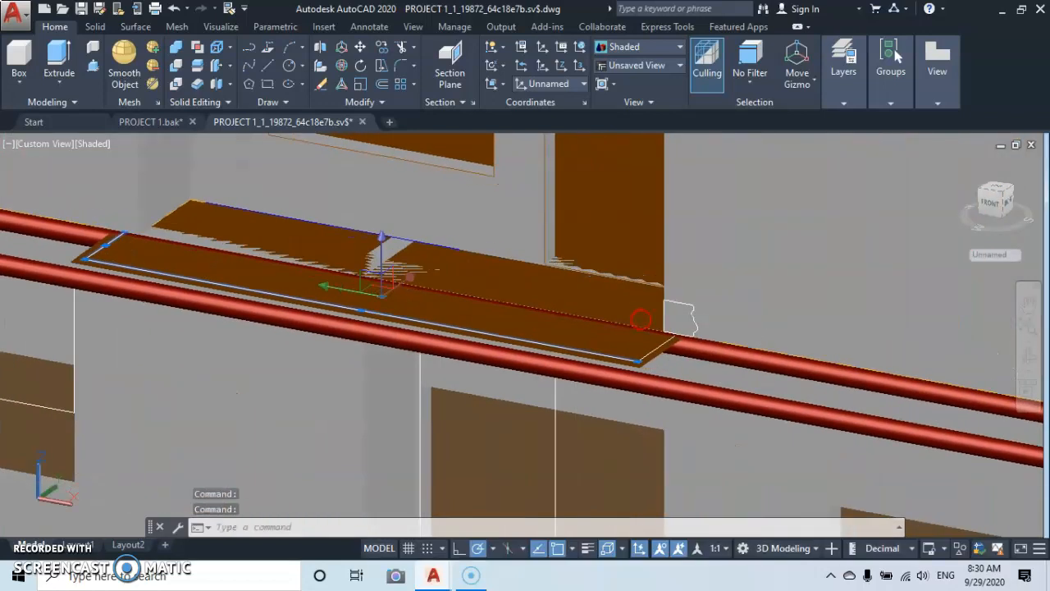
{"action": "scroll", "coordinate": [666, 339], "scroll_direction": "up", "scroll_amount": 5}
{"action": "left_click", "coordinate": [661, 345]}
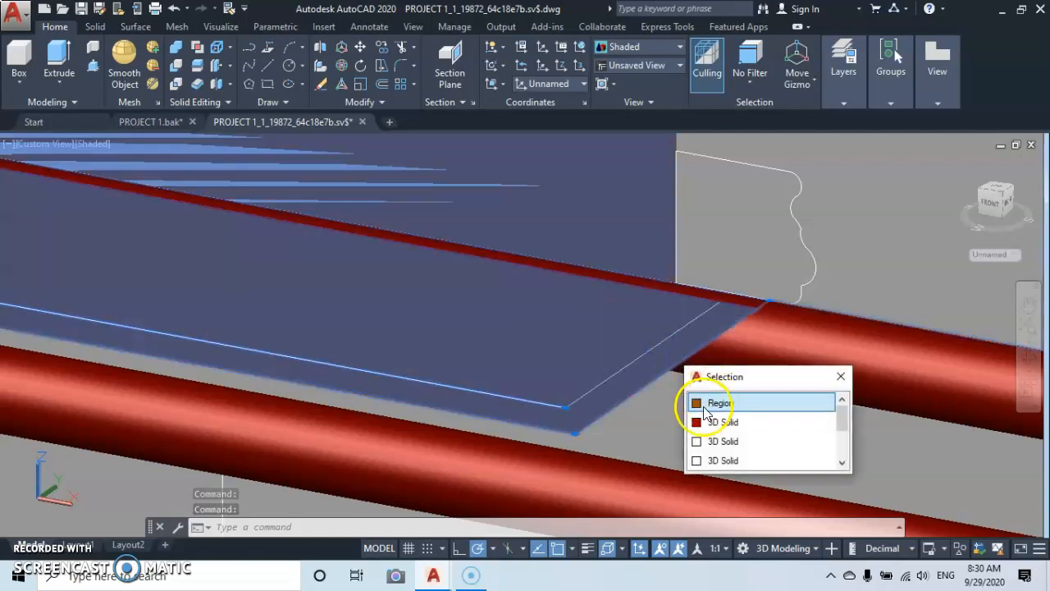
{"action": "left_click", "coordinate": [605, 376]}
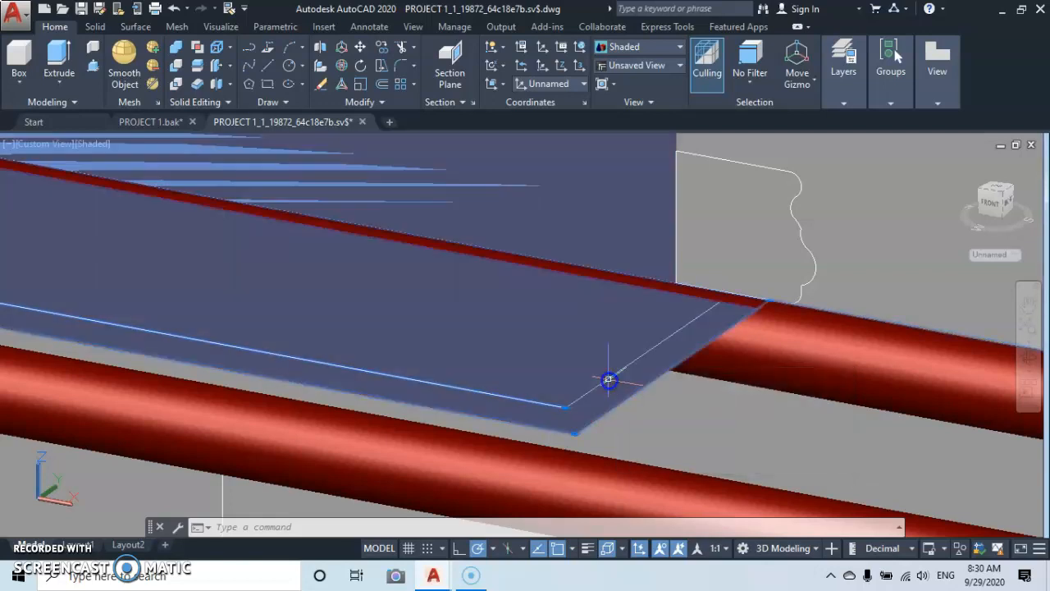
{"action": "left_click", "coordinate": [608, 378]}
{"action": "left_click", "coordinate": [663, 458]}
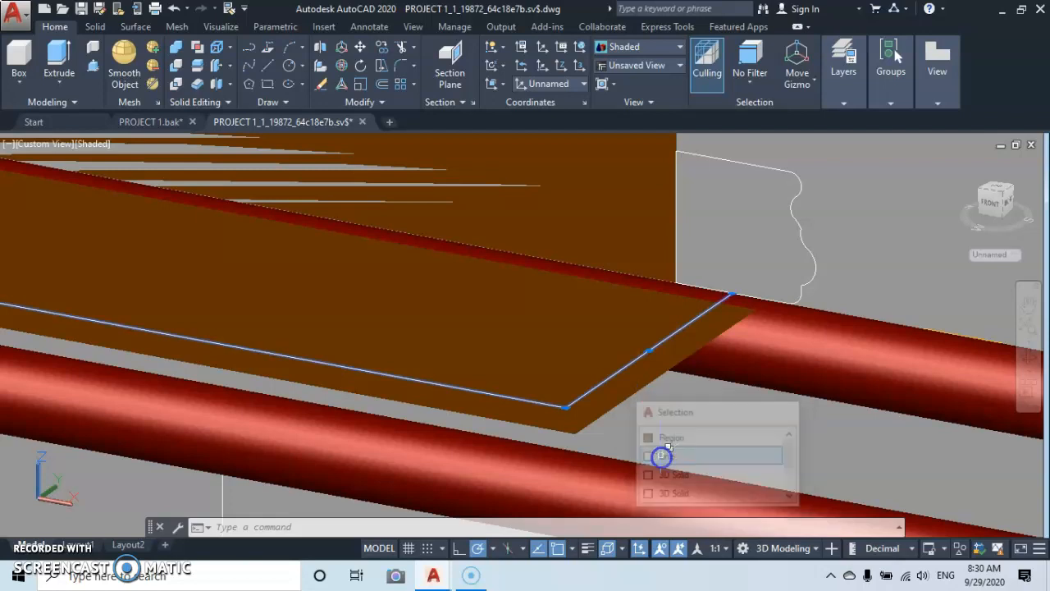
{"action": "type", "text": "j"}
{"action": "key", "text": "Return"}
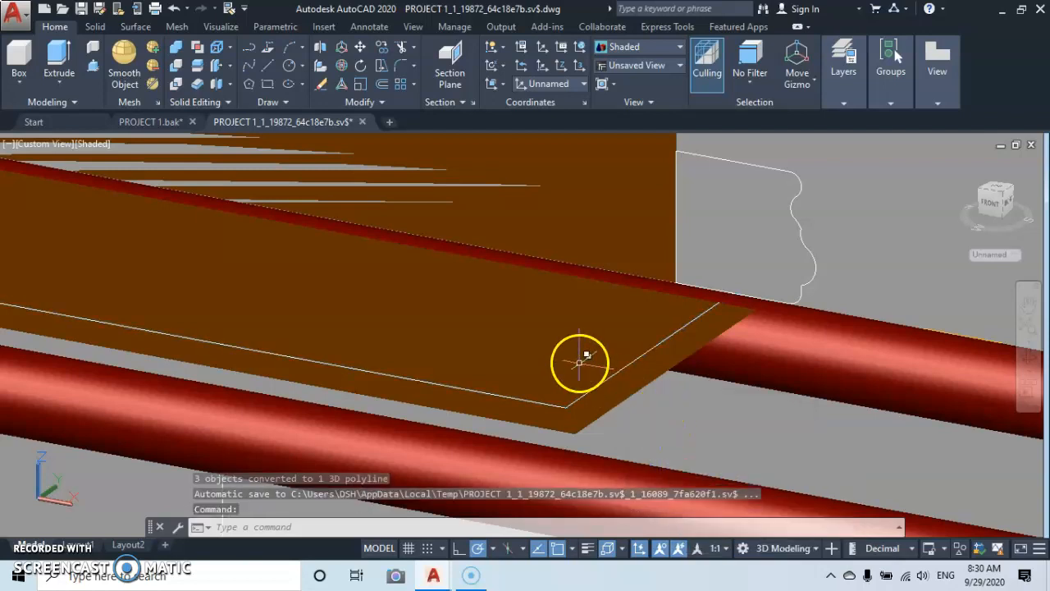
Copy the joined path from its near front corner to the empty space in front of the building beside the stairs.
{"action": "scroll", "coordinate": [567, 354], "scroll_direction": "down", "scroll_amount": 4}
{"action": "middle_click_drag", "start_coordinate": [566, 357], "coordinate": [755, 315]}
{"action": "scroll", "coordinate": [754, 316], "scroll_direction": "up", "scroll_amount": 6}
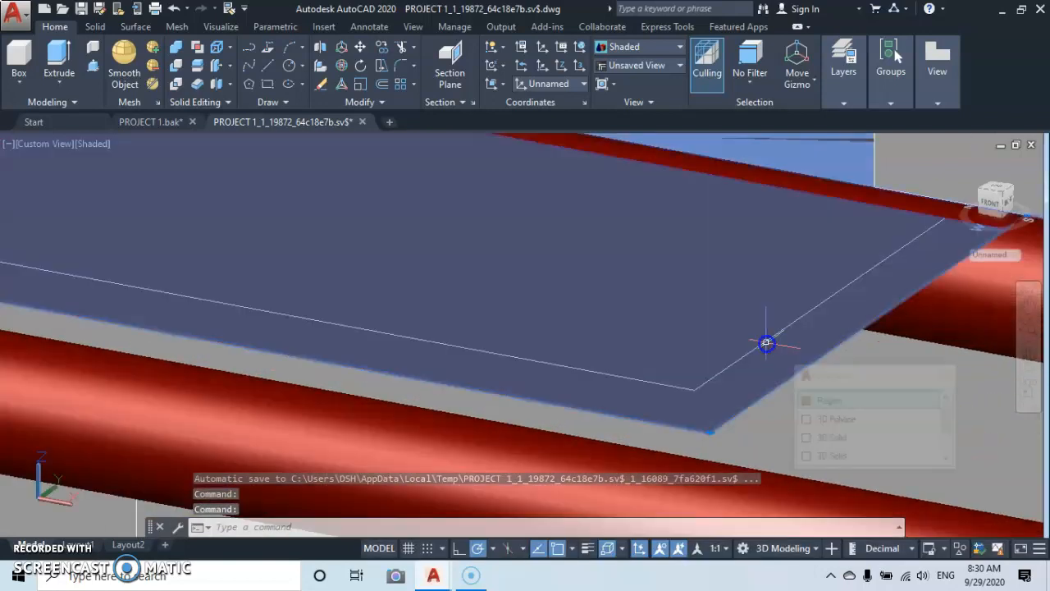
{"action": "left_click", "coordinate": [763, 343]}
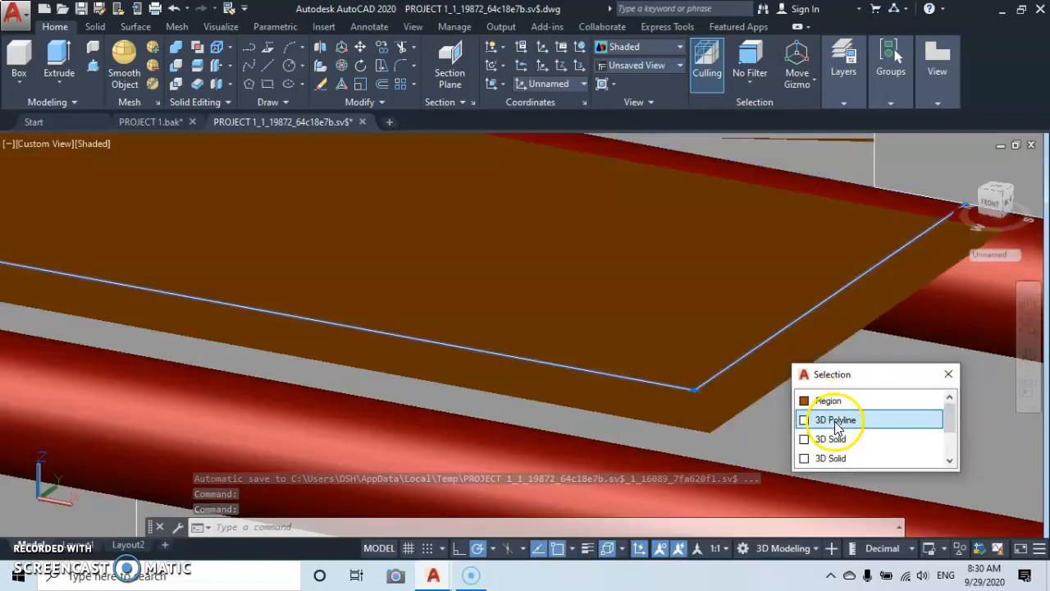
{"action": "left_click", "coordinate": [836, 422]}
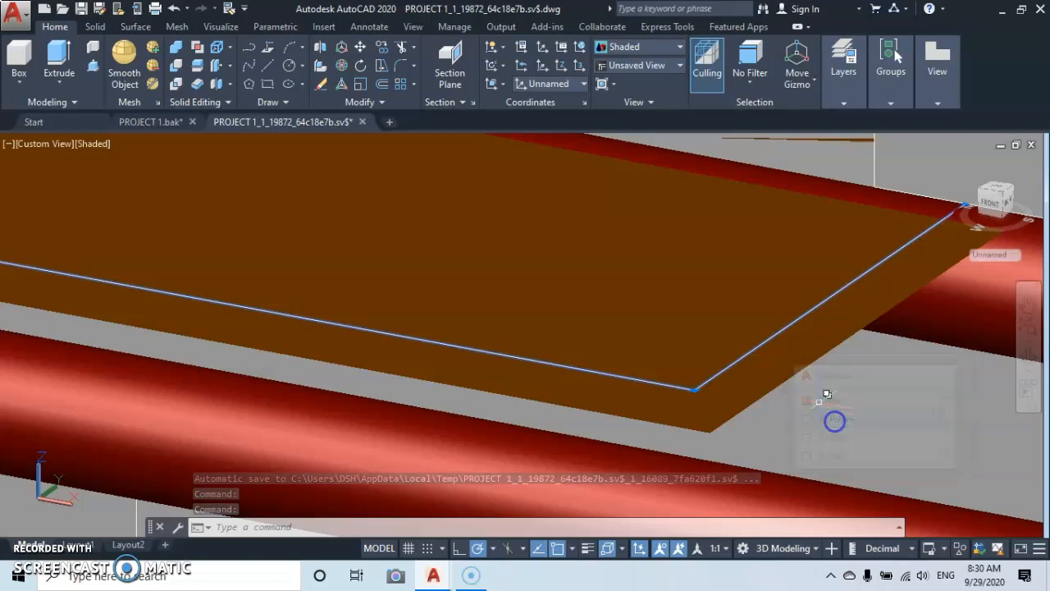
{"action": "right_click", "coordinate": [705, 296]}
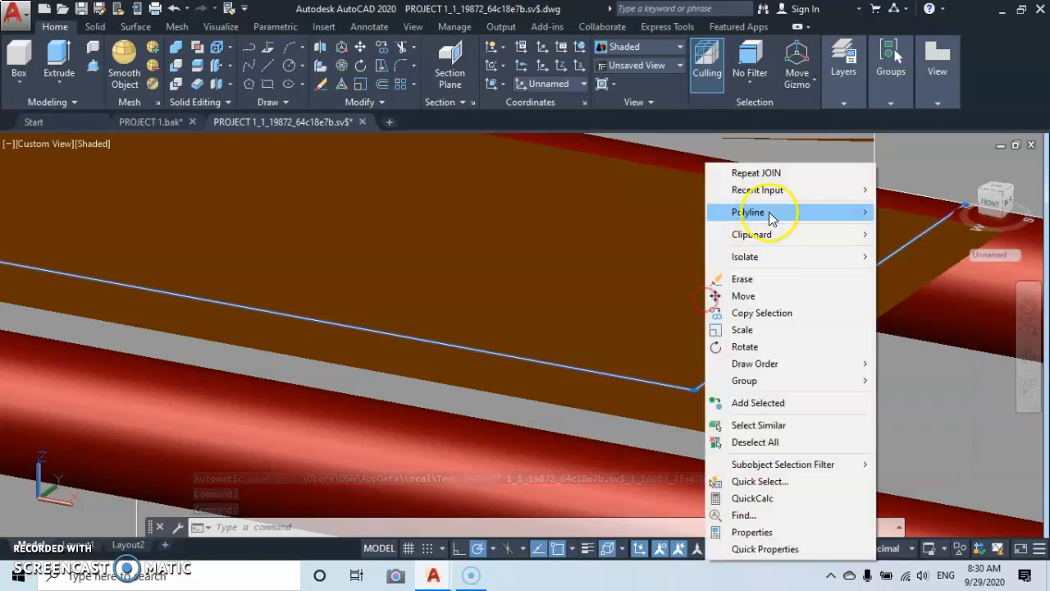
{"action": "left_click", "coordinate": [753, 315]}
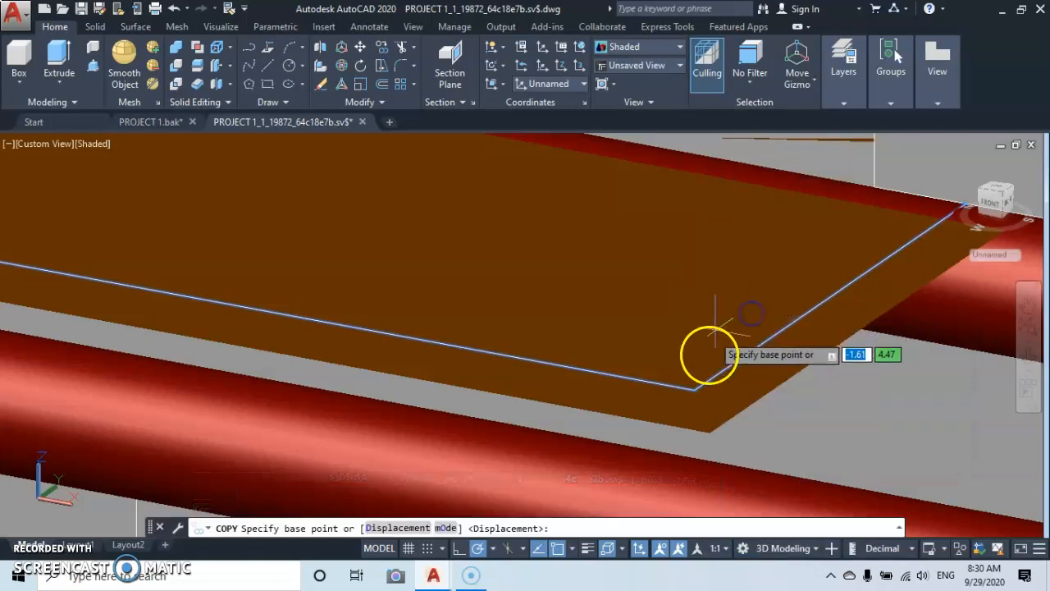
{"action": "left_click", "coordinate": [694, 391]}
{"action": "scroll", "coordinate": [692, 392], "scroll_direction": "down", "scroll_amount": 4}
{"action": "middle_click_drag", "start_coordinate": [681, 405], "coordinate": [735, 100]}
{"action": "scroll", "coordinate": [410, 376], "scroll_direction": "down", "scroll_amount": 9}
{"action": "middle_click_drag", "start_coordinate": [408, 379], "coordinate": [663, 21]}
{"action": "left_click", "coordinate": [428, 381]}
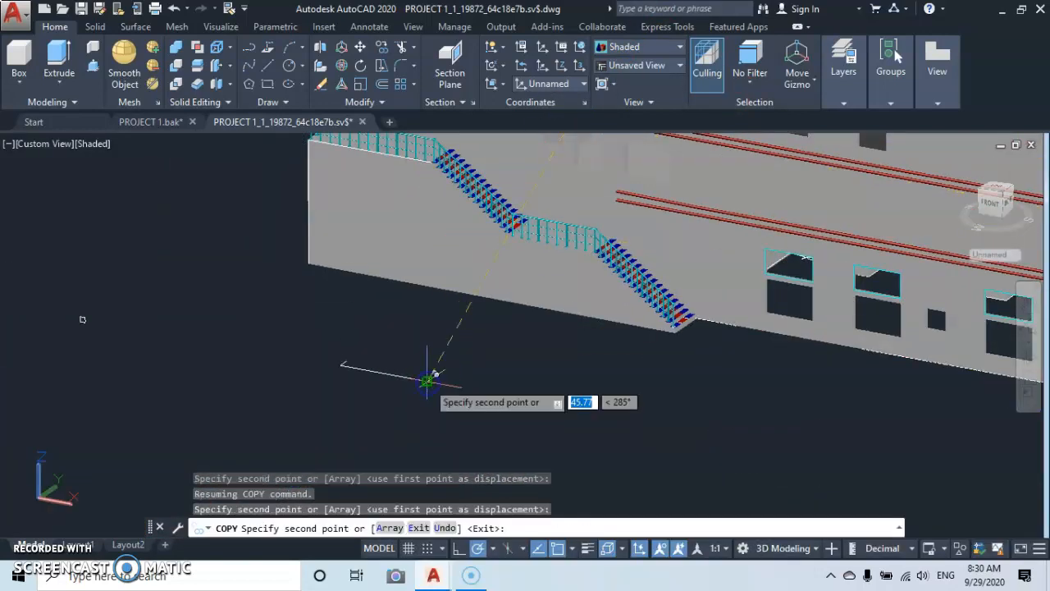
{"action": "key", "text": "Escape"}
Extrude the copied moulding profile along the joined 3D polyline path on the bare upper balcony slab.
{"action": "scroll", "coordinate": [808, 164], "scroll_direction": "down", "scroll_amount": 3}
{"action": "scroll", "coordinate": [696, 254], "scroll_direction": "down", "scroll_amount": 2}
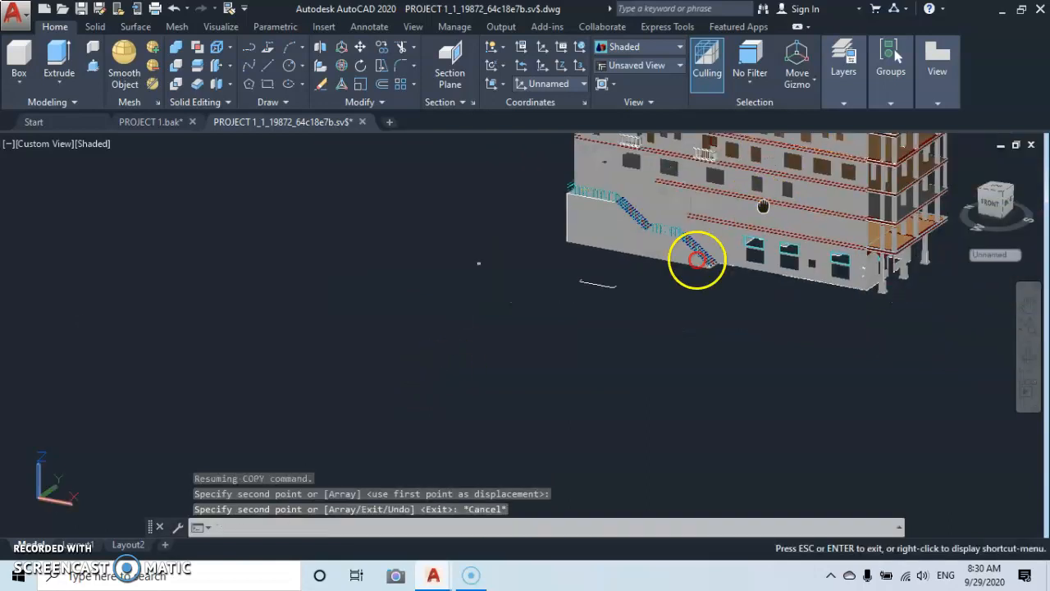
{"action": "middle_click_drag", "start_coordinate": [697, 254], "coordinate": [538, 385]}
{"action": "scroll", "coordinate": [512, 300], "scroll_direction": "up", "scroll_amount": 5}
{"action": "middle_click_drag", "start_coordinate": [503, 292], "coordinate": [564, 352]}
{"action": "scroll", "coordinate": [494, 304], "scroll_direction": "up", "scroll_amount": 6}
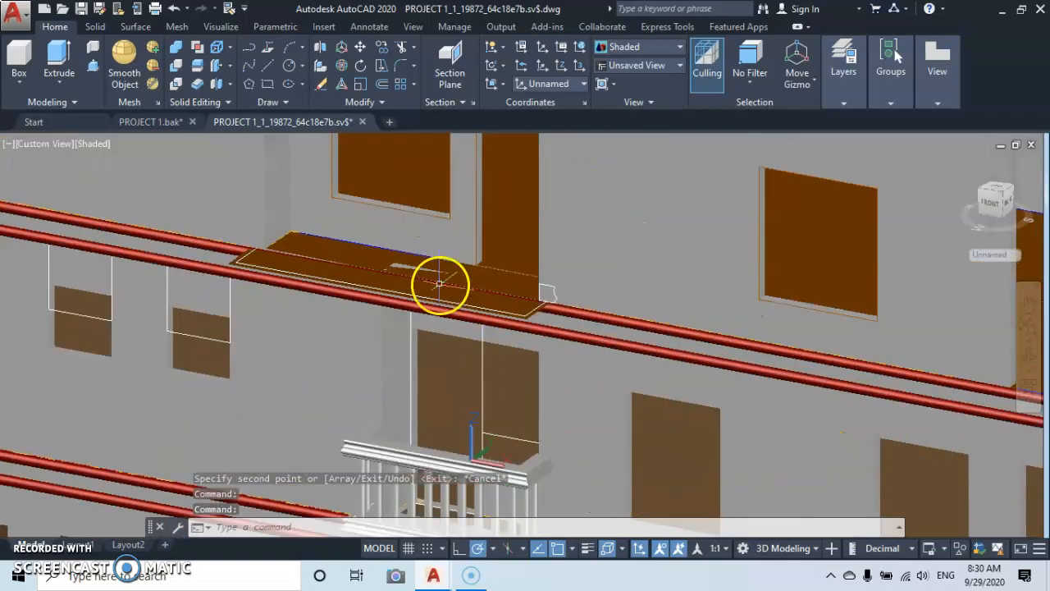
{"action": "left_click", "coordinate": [57, 56]}
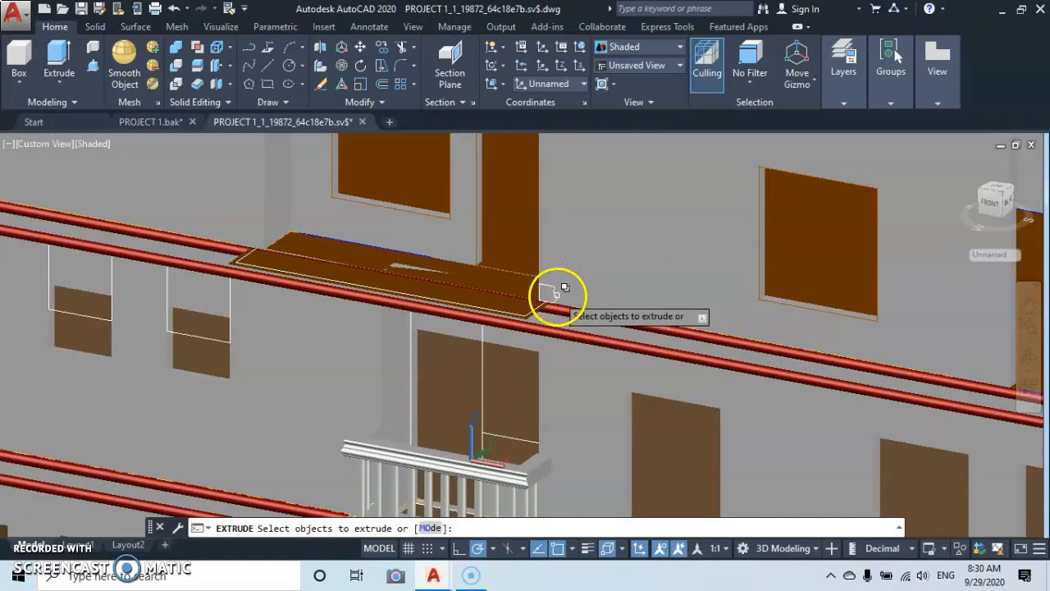
{"action": "scroll", "coordinate": [556, 293], "scroll_direction": "up", "scroll_amount": 5}
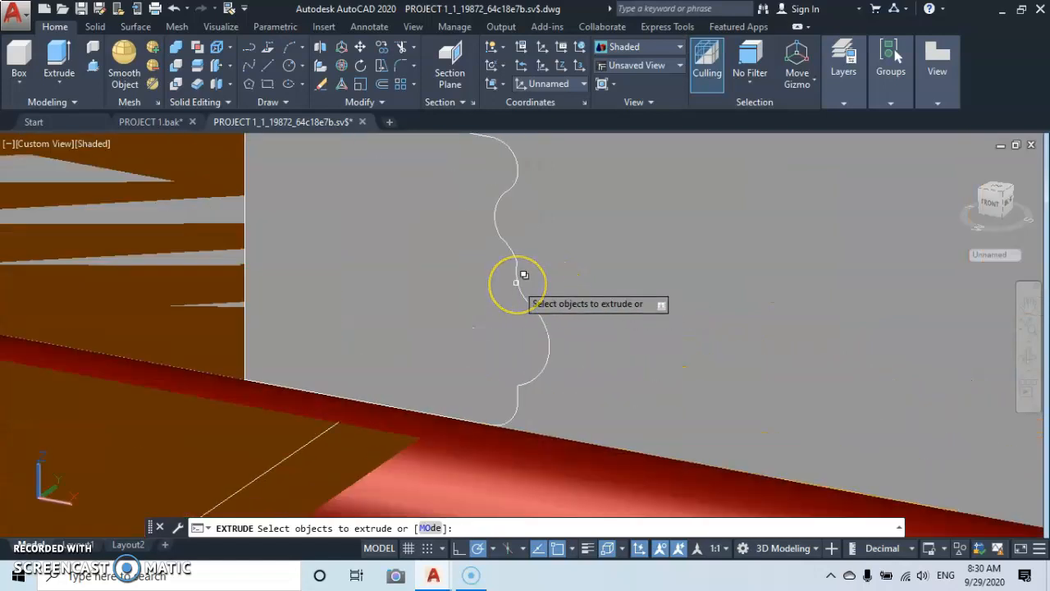
{"action": "left_click", "coordinate": [516, 281]}
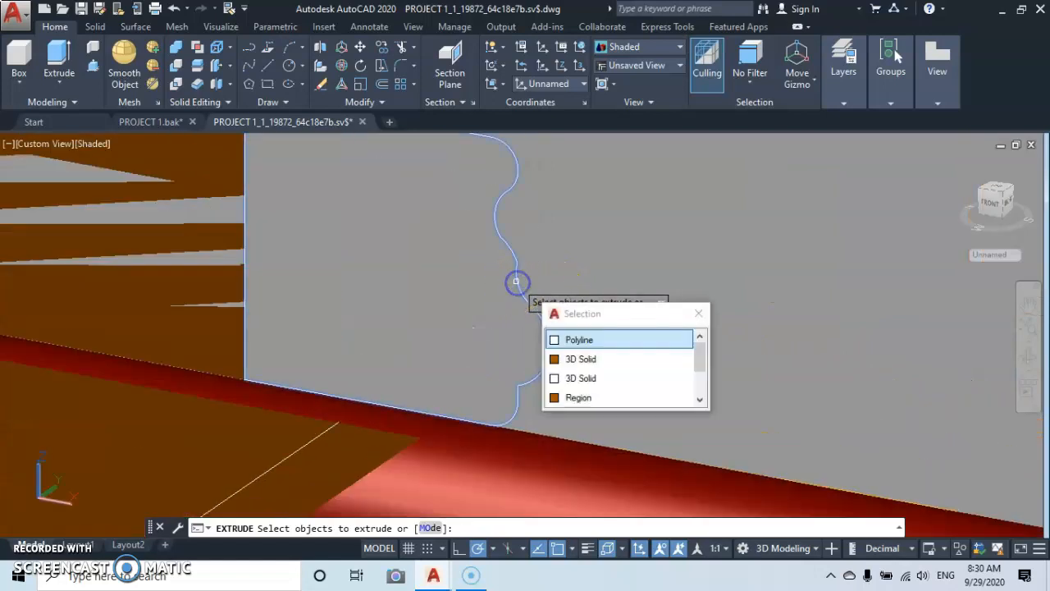
{"action": "key", "text": "Return"}
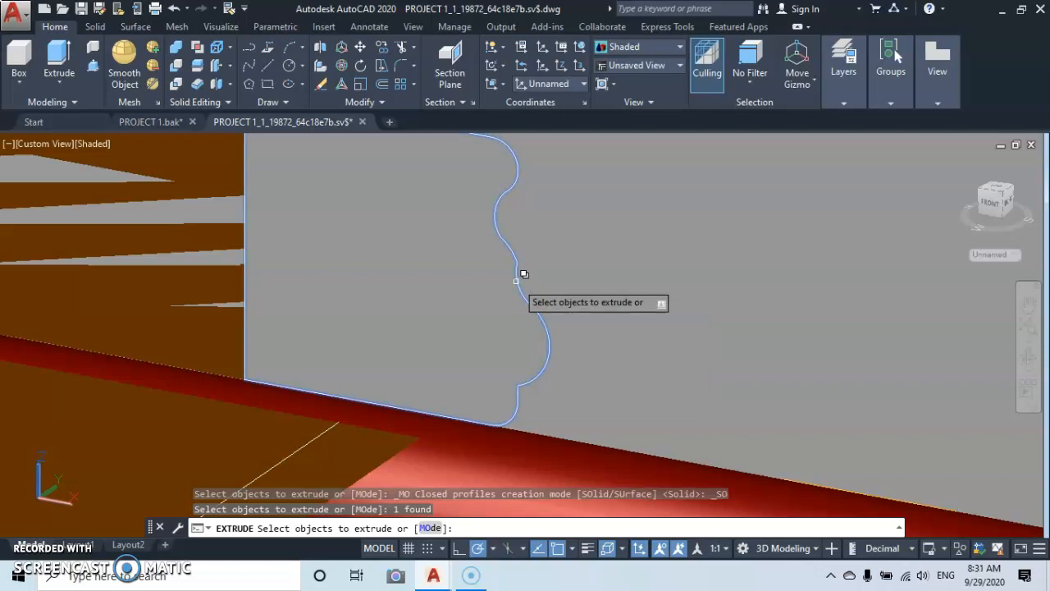
{"action": "key", "text": "Return"}
{"action": "middle_click_drag", "start_coordinate": [397, 348], "coordinate": [459, 286], "text": "shift"}
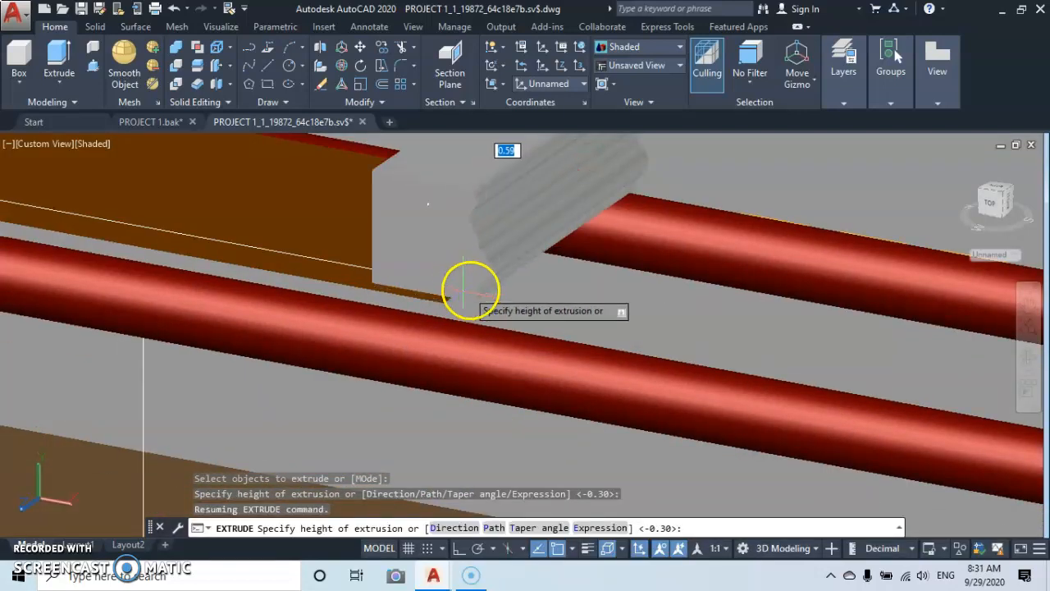
{"action": "left_click", "coordinate": [495, 527]}
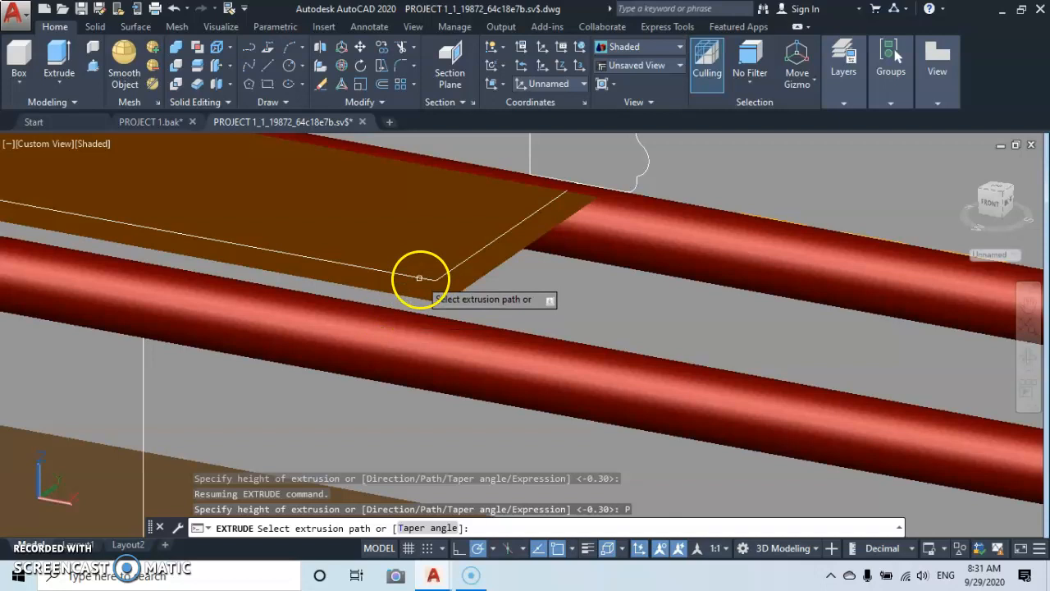
{"action": "left_click", "coordinate": [419, 279]}
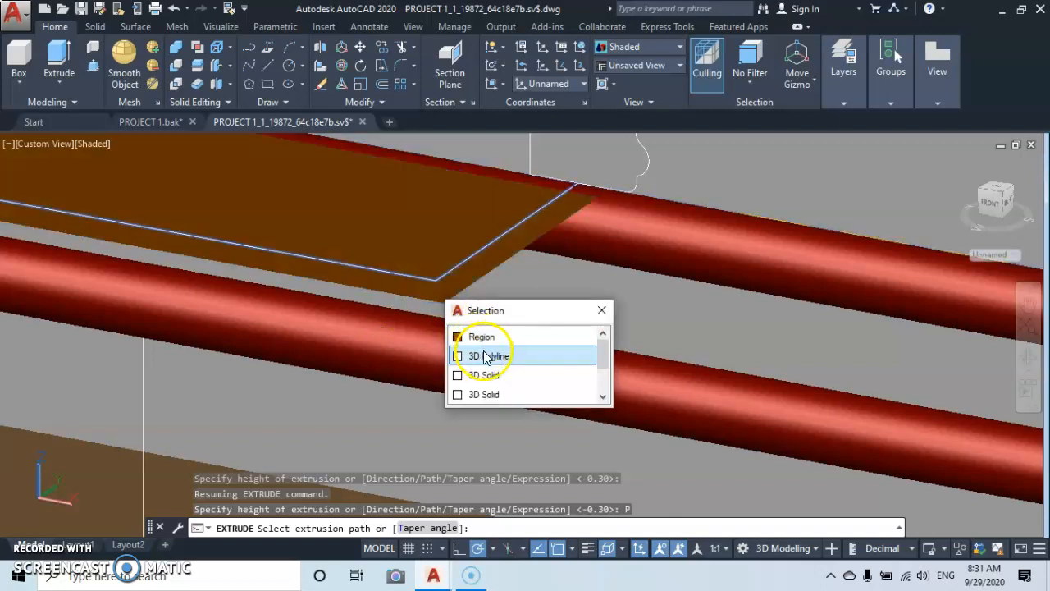
{"action": "left_click", "coordinate": [489, 356]}
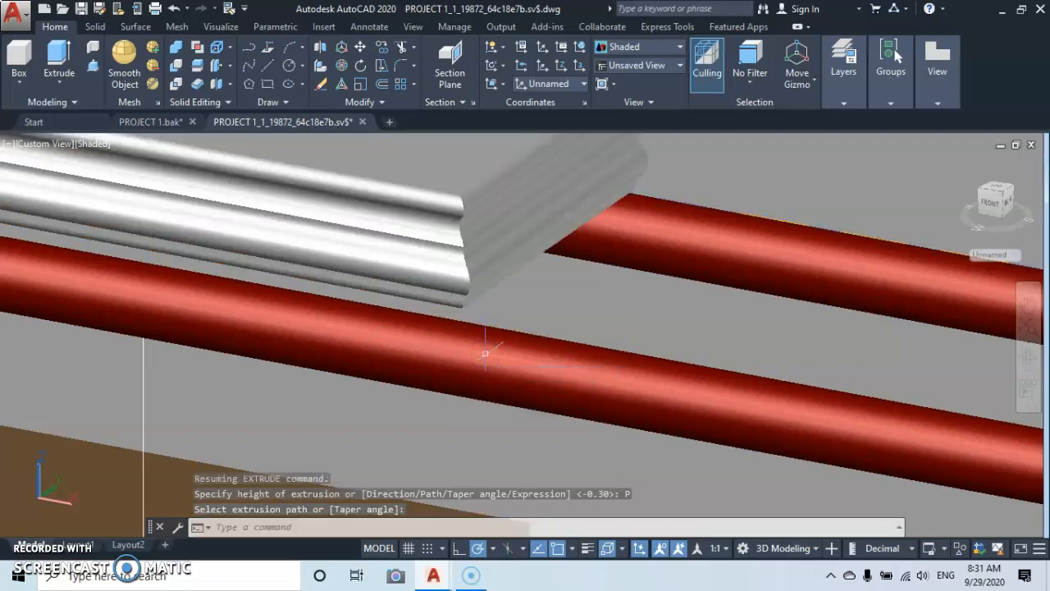
Examine the extruded moulding on the upper balcony slab and compare it with the finished balcony railings on the façade.
{"action": "scroll", "coordinate": [450, 270], "scroll_direction": "down", "scroll_amount": 6}
{"action": "middle_click_drag", "start_coordinate": [453, 248], "coordinate": [560, 318]}
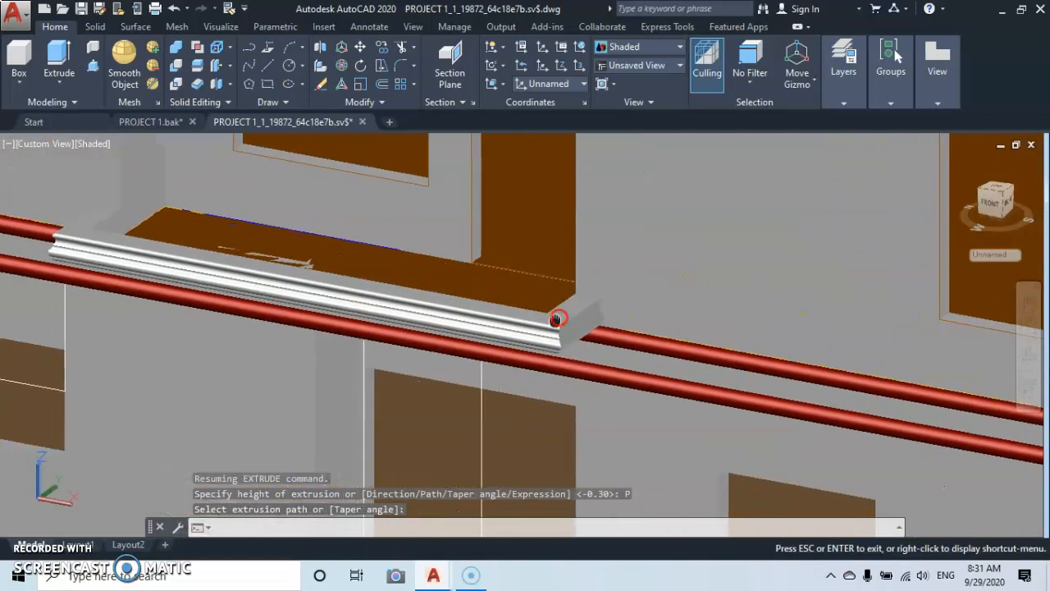
{"action": "scroll", "coordinate": [280, 287], "scroll_direction": "up", "scroll_amount": 3}
{"action": "scroll", "coordinate": [264, 277], "scroll_direction": "down", "scroll_amount": 8}
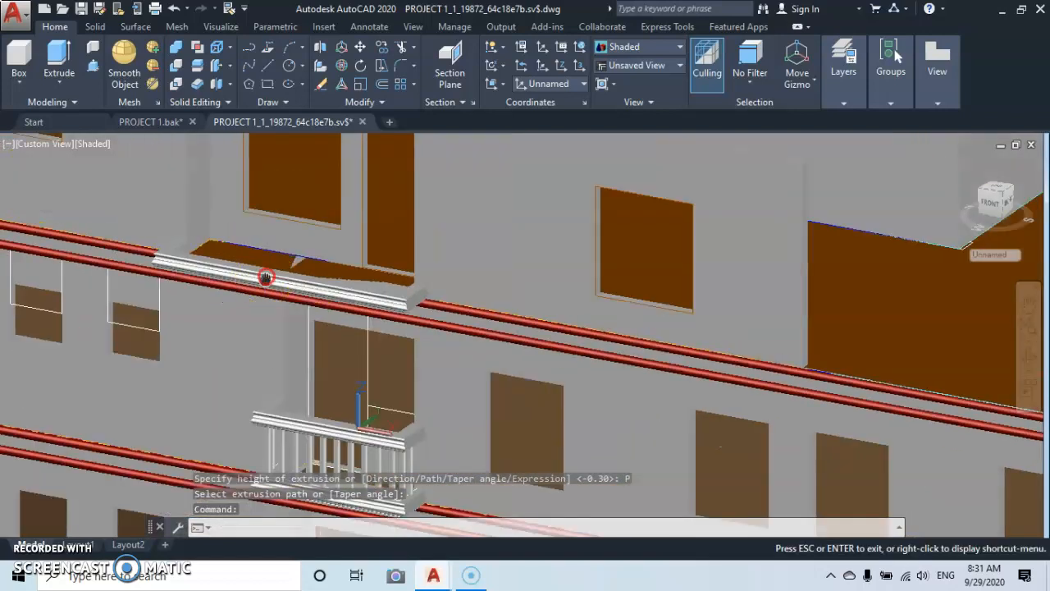
{"action": "middle_click_drag", "start_coordinate": [265, 279], "coordinate": [377, 260]}
{"action": "scroll", "coordinate": [281, 262], "scroll_direction": "down", "scroll_amount": 10}
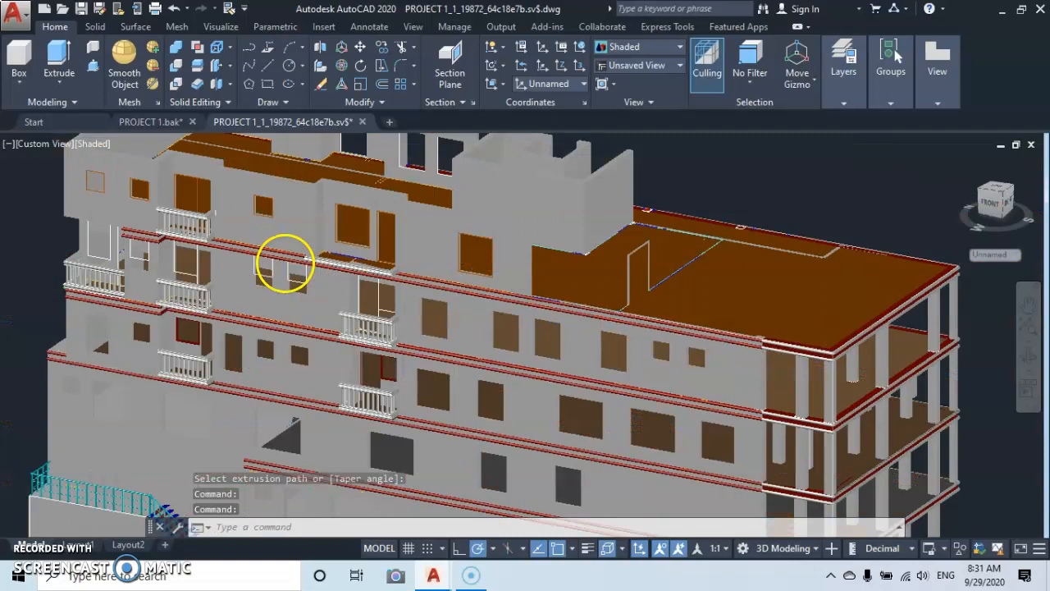
{"action": "scroll", "coordinate": [348, 274], "scroll_direction": "up", "scroll_amount": 5}
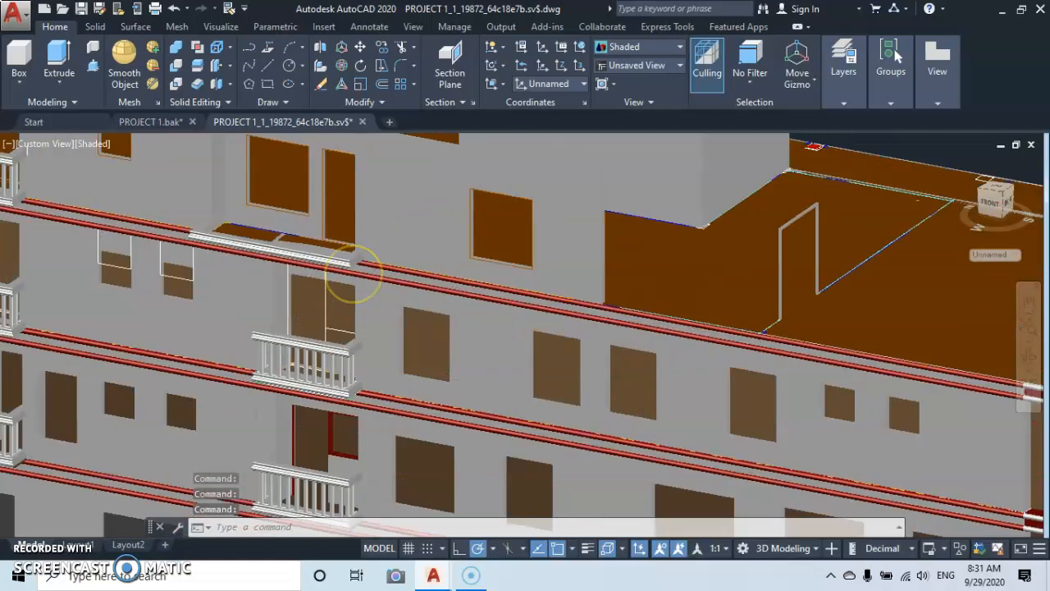
{"action": "middle_click_drag", "start_coordinate": [336, 256], "coordinate": [441, 183]}
{"action": "scroll", "coordinate": [363, 266], "scroll_direction": "up", "scroll_amount": 3}
Divide the copied path in the empty space in front of the building into 18 equal segments.
{"action": "scroll", "coordinate": [318, 297], "scroll_direction": "down", "scroll_amount": 1}
{"action": "scroll", "coordinate": [419, 324], "scroll_direction": "down", "scroll_amount": 3}
{"action": "middle_click_drag", "start_coordinate": [419, 324], "coordinate": [509, 172]}
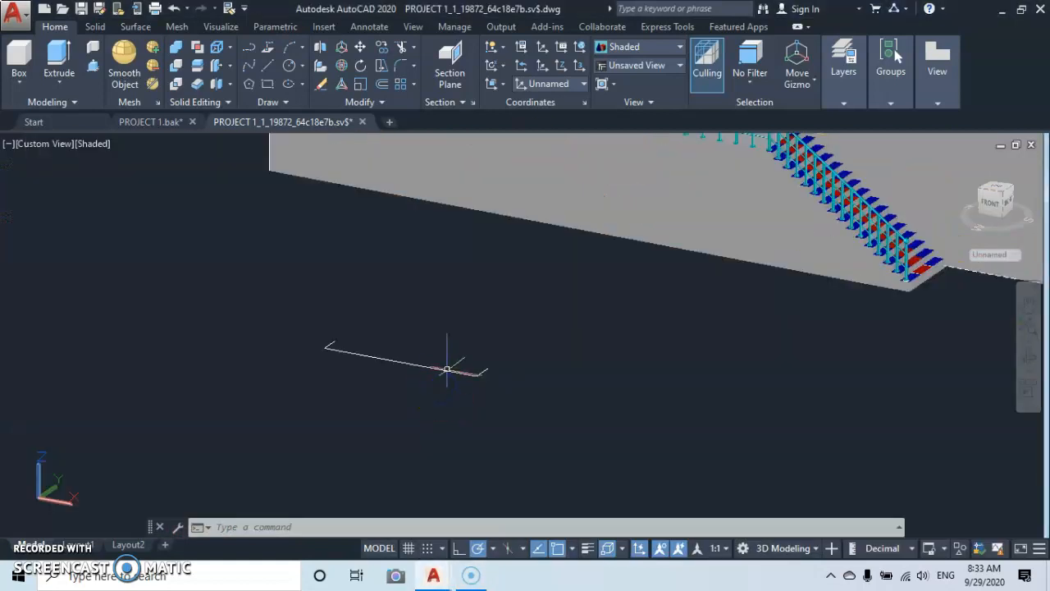
{"action": "scroll", "coordinate": [446, 370], "scroll_direction": "up", "scroll_amount": 6}
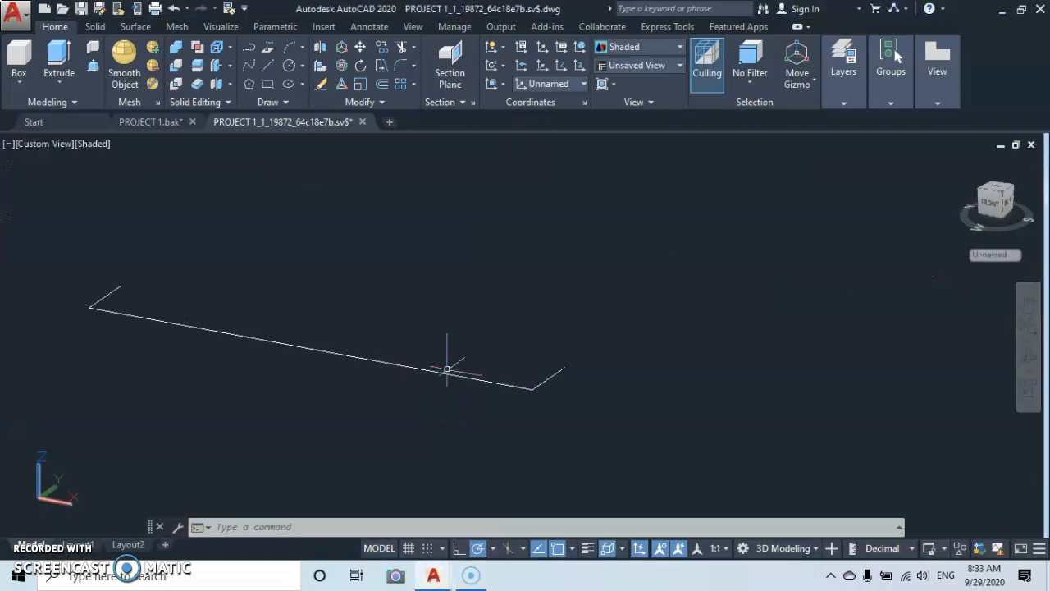
{"action": "scroll", "coordinate": [445, 369], "scroll_direction": "down", "scroll_amount": 2}
{"action": "middle_click_drag", "start_coordinate": [445, 368], "coordinate": [452, 400]}
{"action": "scroll", "coordinate": [442, 416], "scroll_direction": "up", "scroll_amount": 3}
{"action": "scroll", "coordinate": [442, 415], "scroll_direction": "down", "scroll_amount": 6}
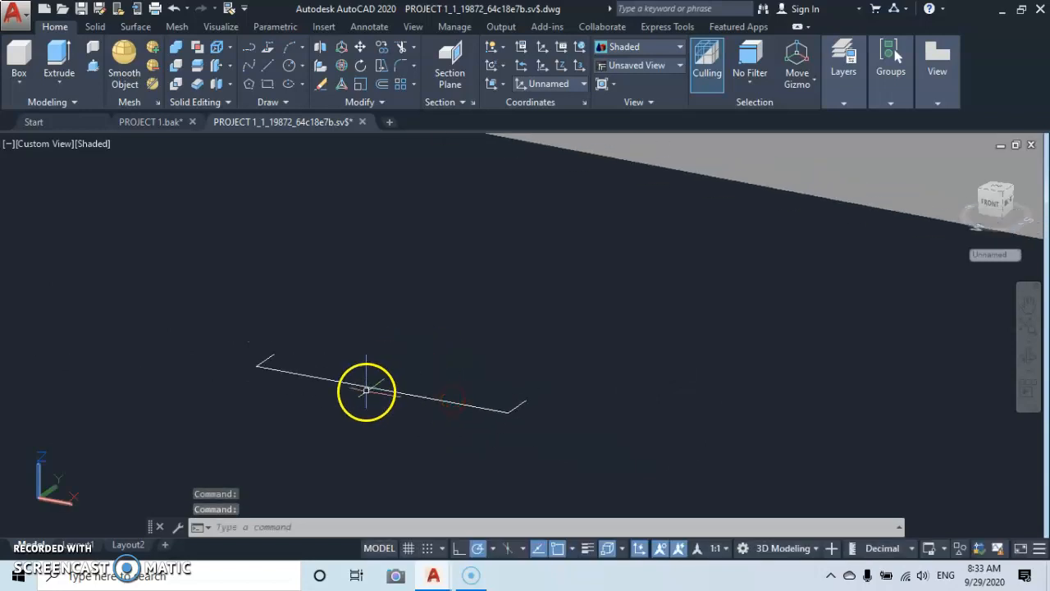
{"action": "left_click", "coordinate": [286, 102]}
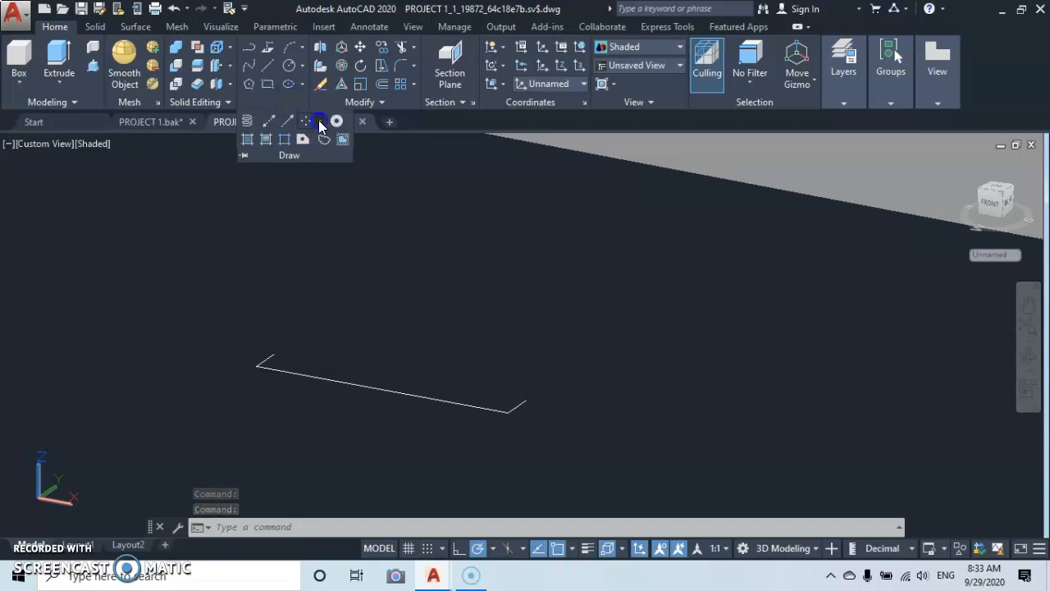
{"action": "left_click", "coordinate": [319, 123]}
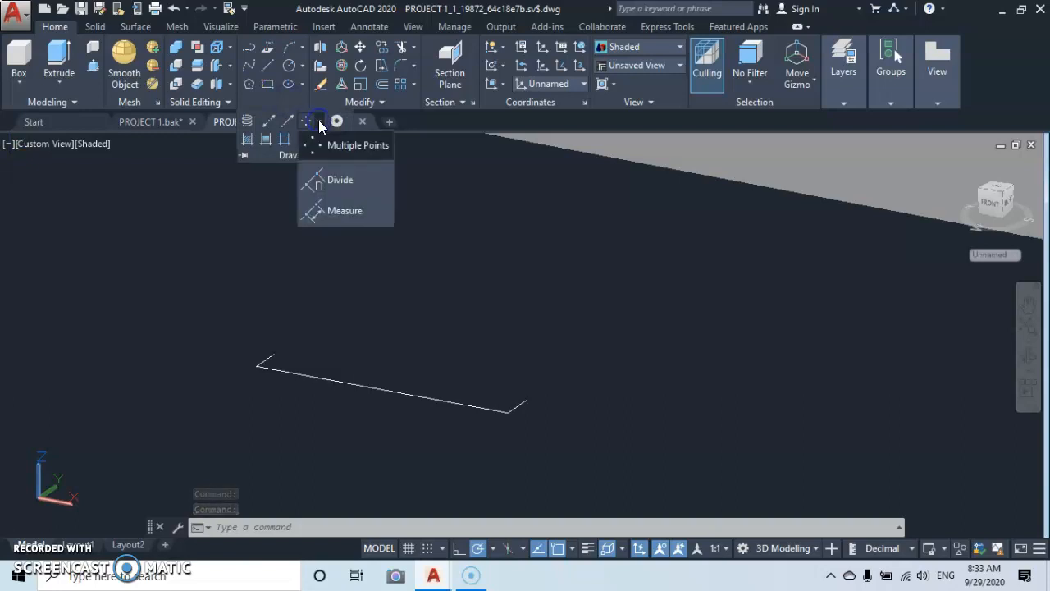
{"action": "left_click", "coordinate": [334, 182]}
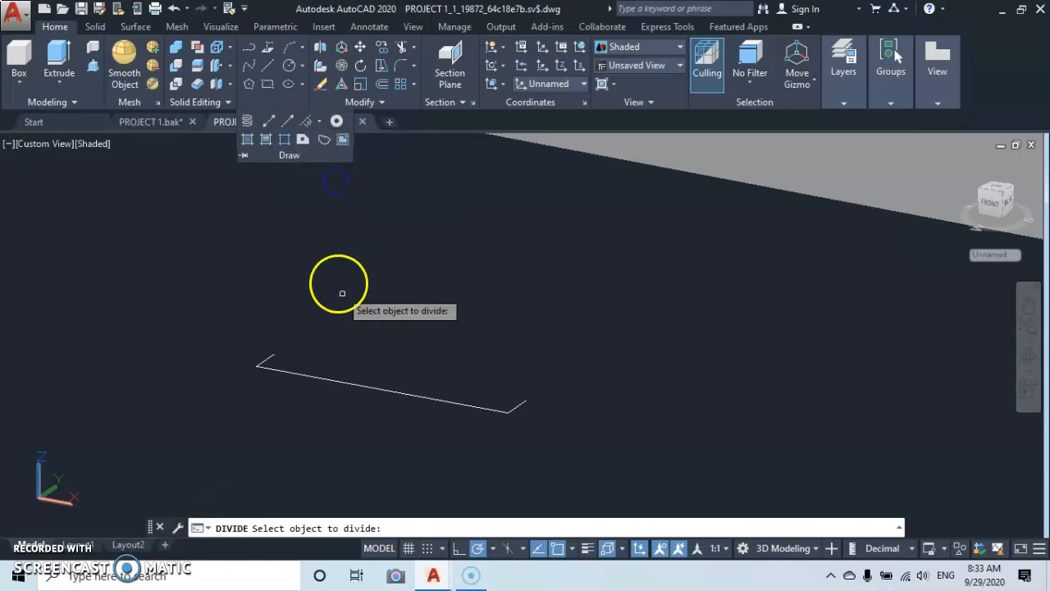
{"action": "left_click", "coordinate": [434, 398]}
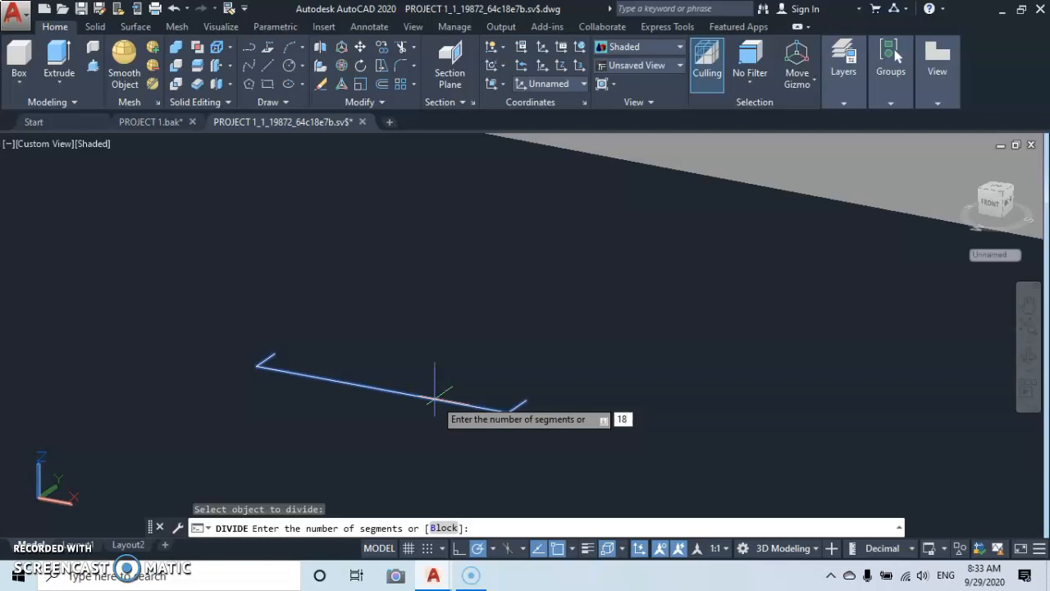
{"action": "key", "text": "Return"}
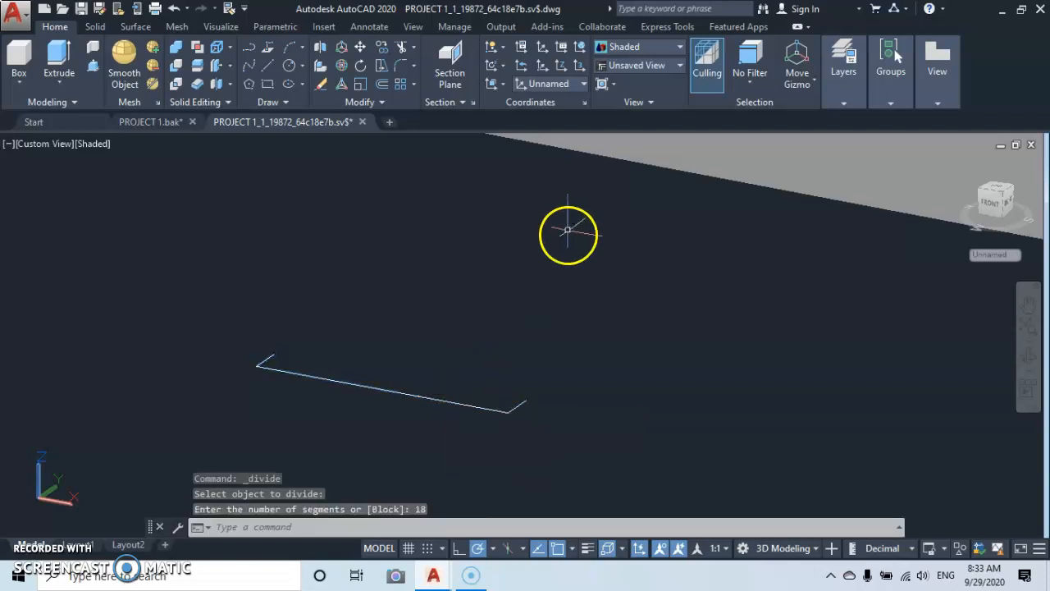
Set the point style to a circle with a centre dot, sized 5% relative to the screen.
{"action": "type", "text": "PT"}
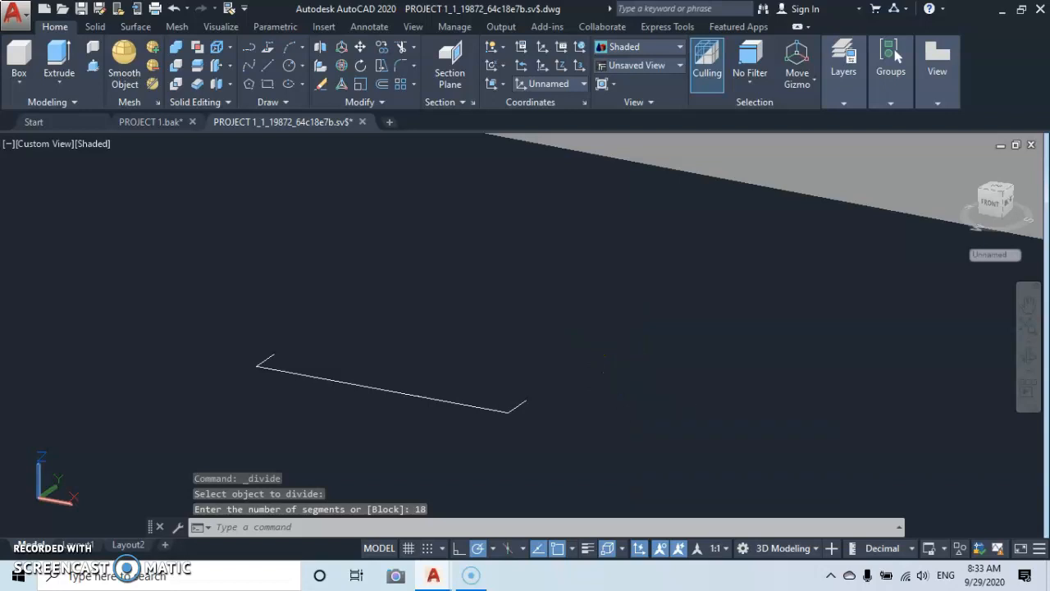
{"action": "key", "text": "Return"}
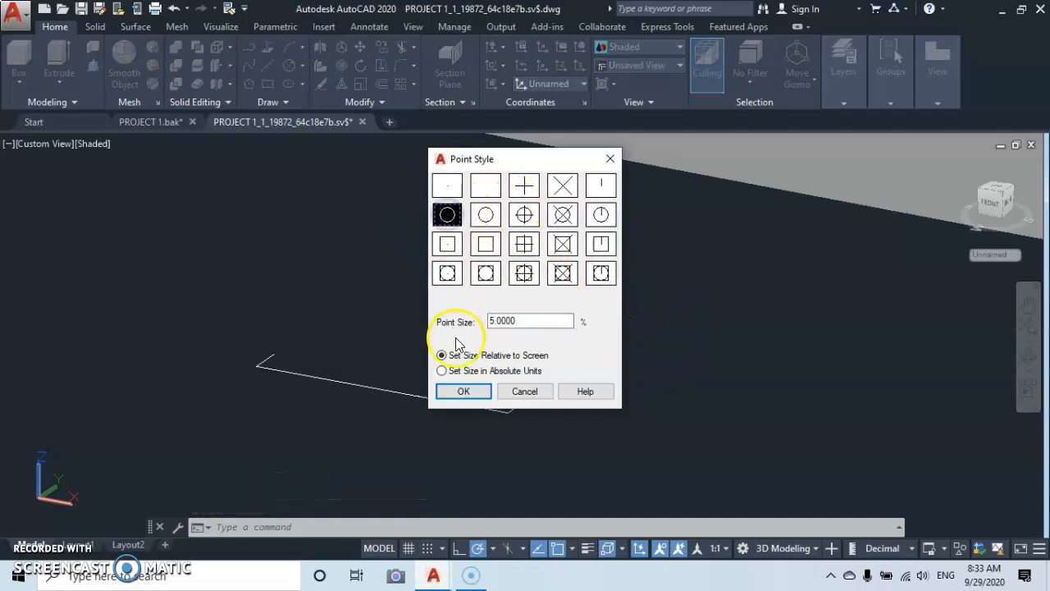
{"action": "left_click", "coordinate": [464, 391]}
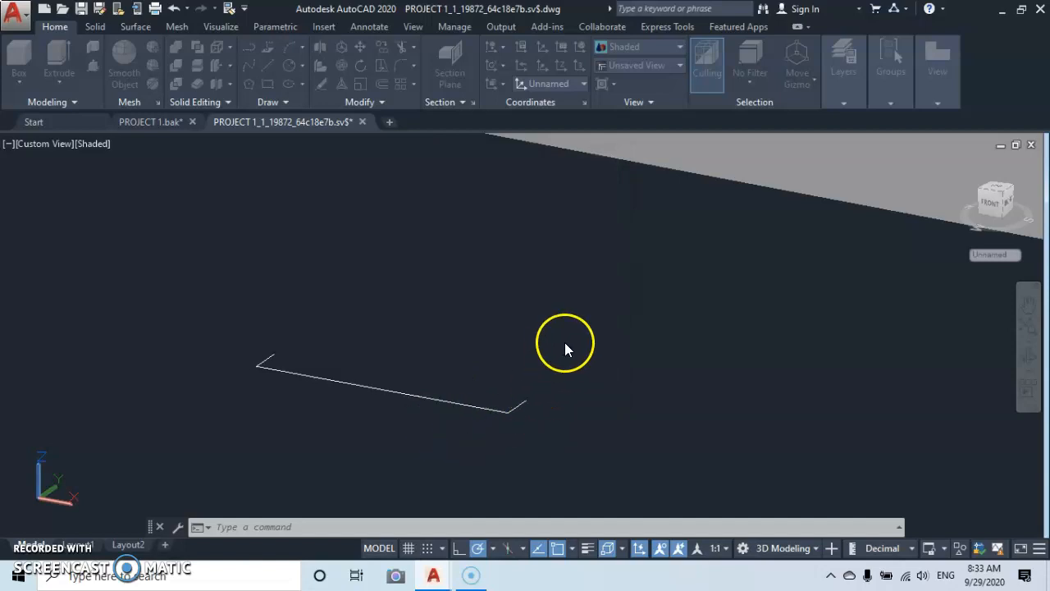
{"action": "left_click", "coordinate": [521, 338]}
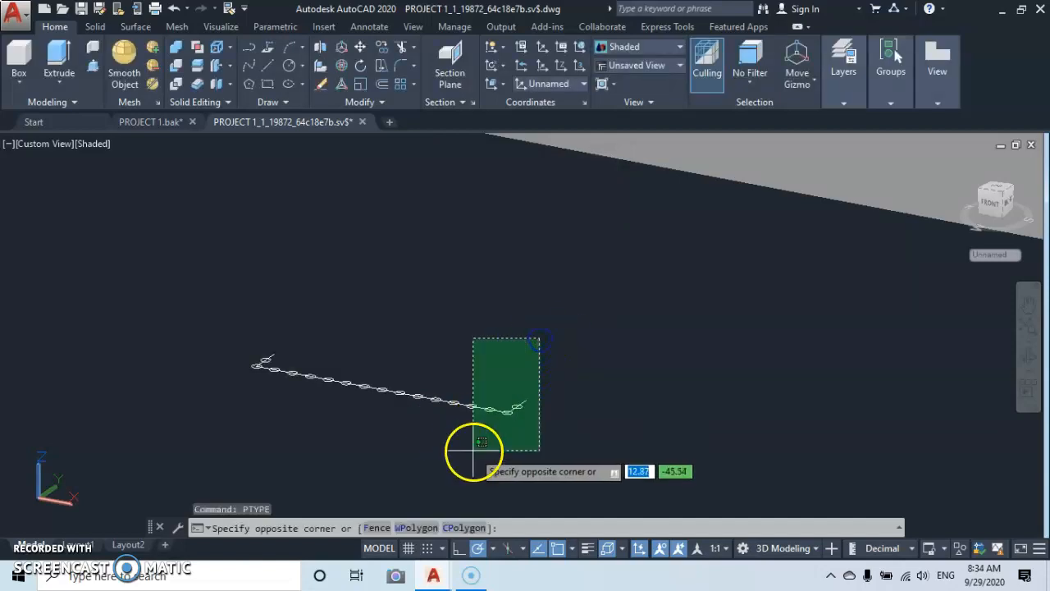
{"action": "key", "text": "Escape"}
Toggle the Node object snap in the running object snap settings for the division points.
{"action": "scroll", "coordinate": [498, 409], "scroll_direction": "up", "scroll_amount": 9}
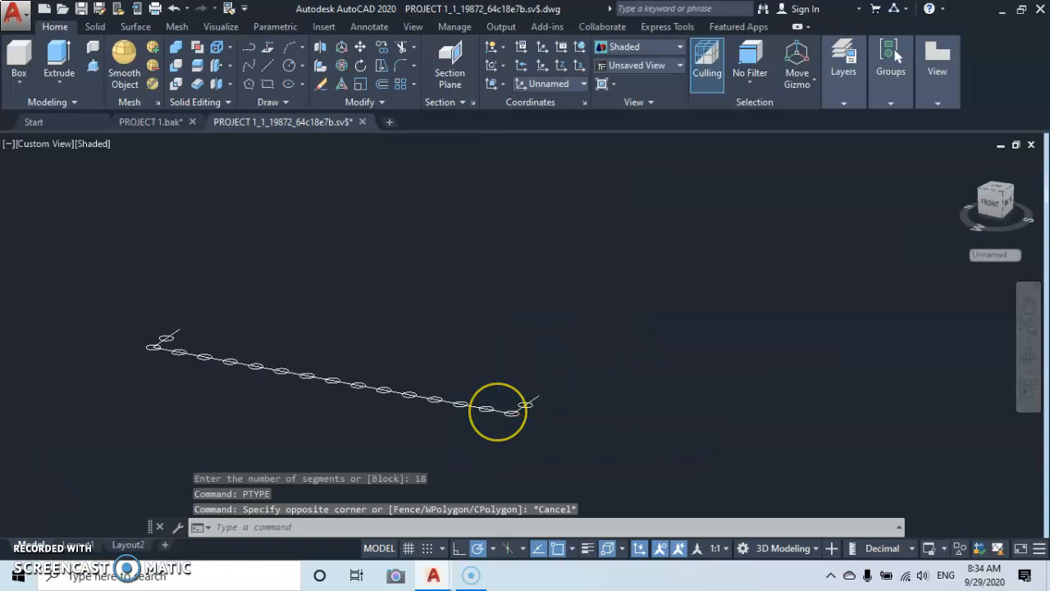
{"action": "scroll", "coordinate": [498, 409], "scroll_direction": "down", "scroll_amount": 8}
{"action": "scroll", "coordinate": [498, 408], "scroll_direction": "down", "scroll_amount": 4}
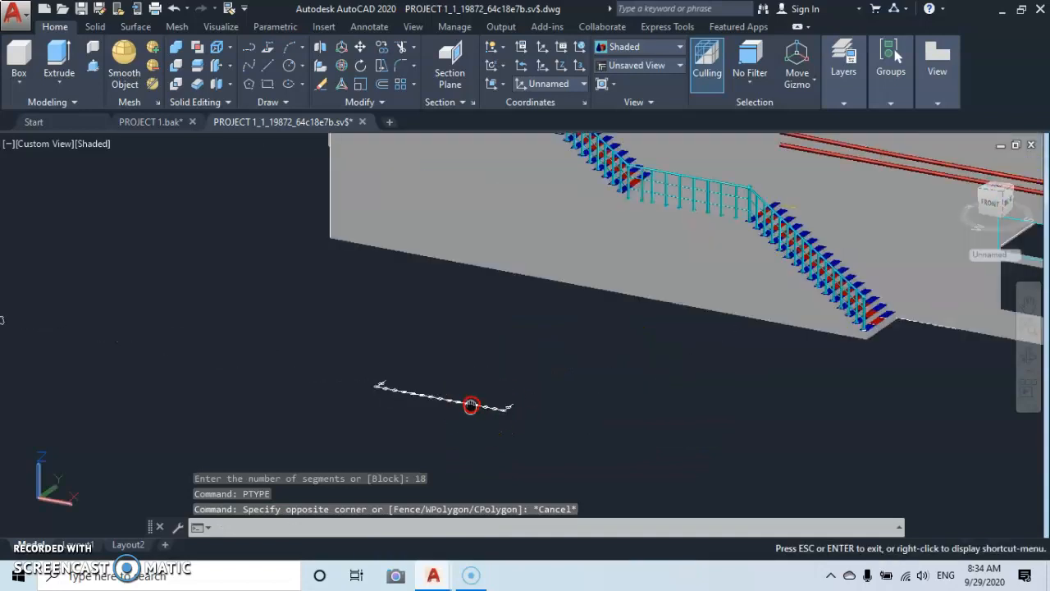
{"action": "scroll", "coordinate": [500, 370], "scroll_direction": "up", "scroll_amount": 8}
{"action": "middle_click_drag", "start_coordinate": [502, 372], "coordinate": [478, 415]}
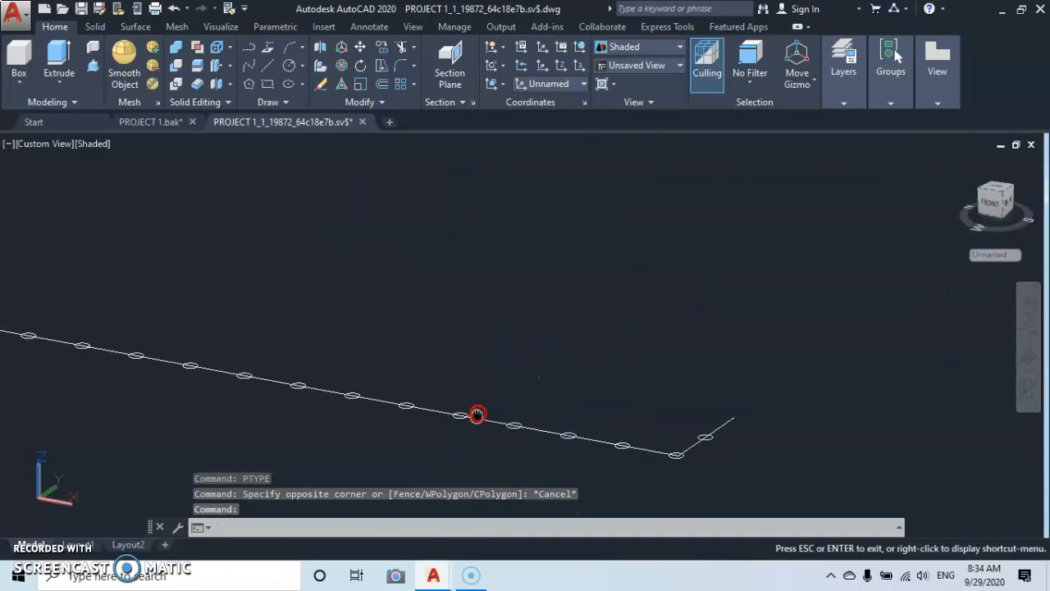
{"action": "scroll", "coordinate": [484, 403], "scroll_direction": "down", "scroll_amount": 3}
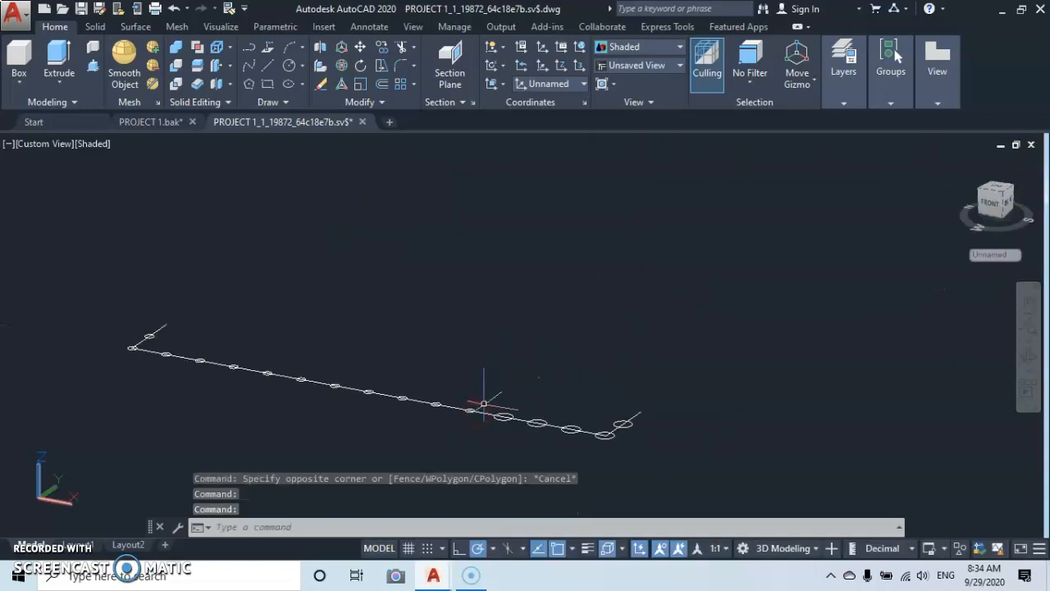
{"action": "left_click", "coordinate": [574, 551]}
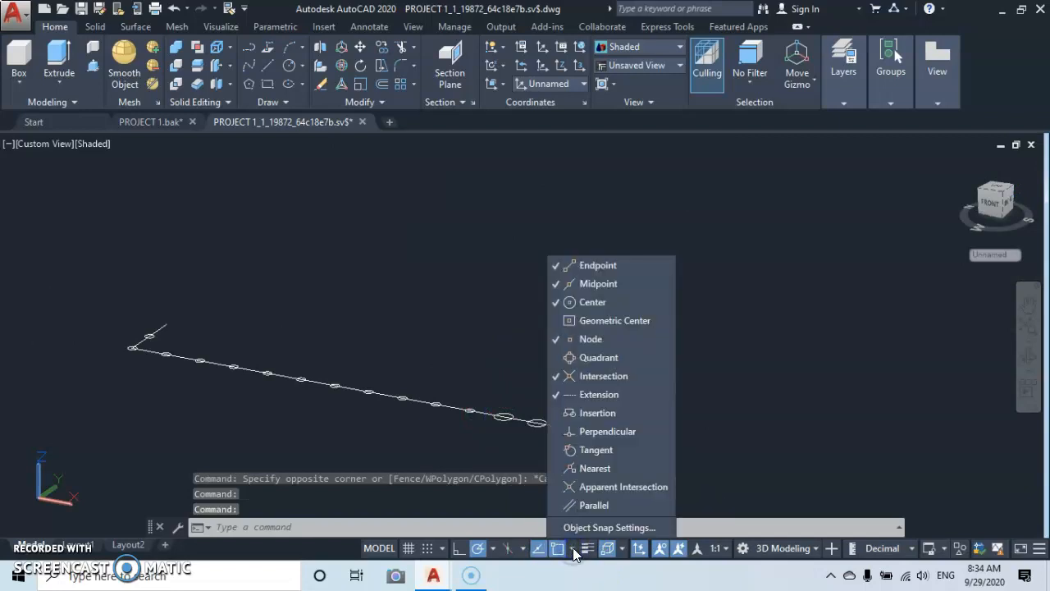
{"action": "left_click", "coordinate": [557, 340]}
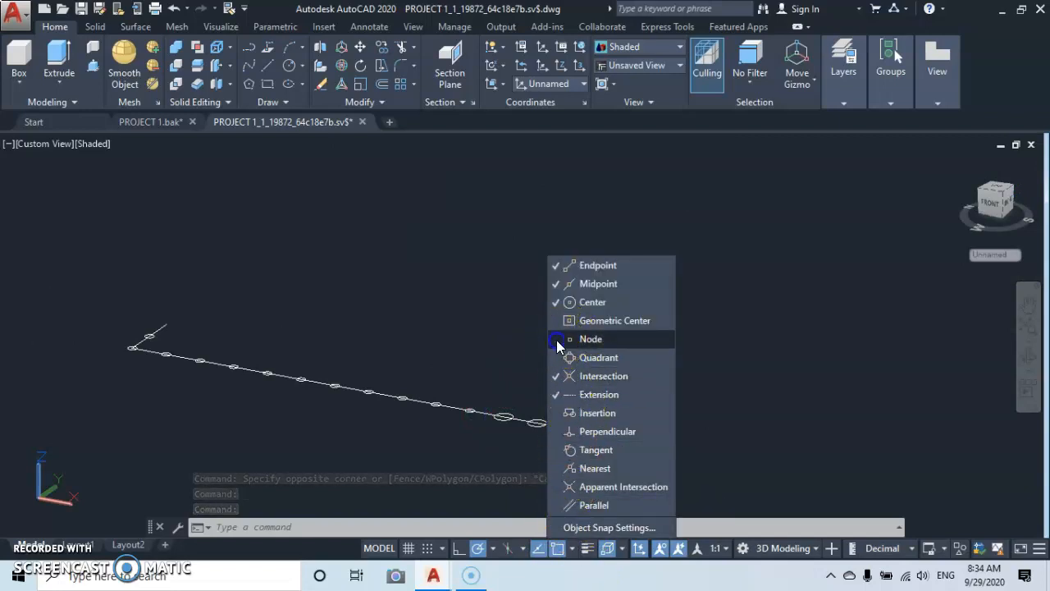
{"action": "left_click", "coordinate": [483, 333]}
Start copying the front corner baluster of the finished balcony railing, using the centre of its base as the base point.
{"action": "scroll", "coordinate": [666, 271], "scroll_direction": "down", "scroll_amount": 5}
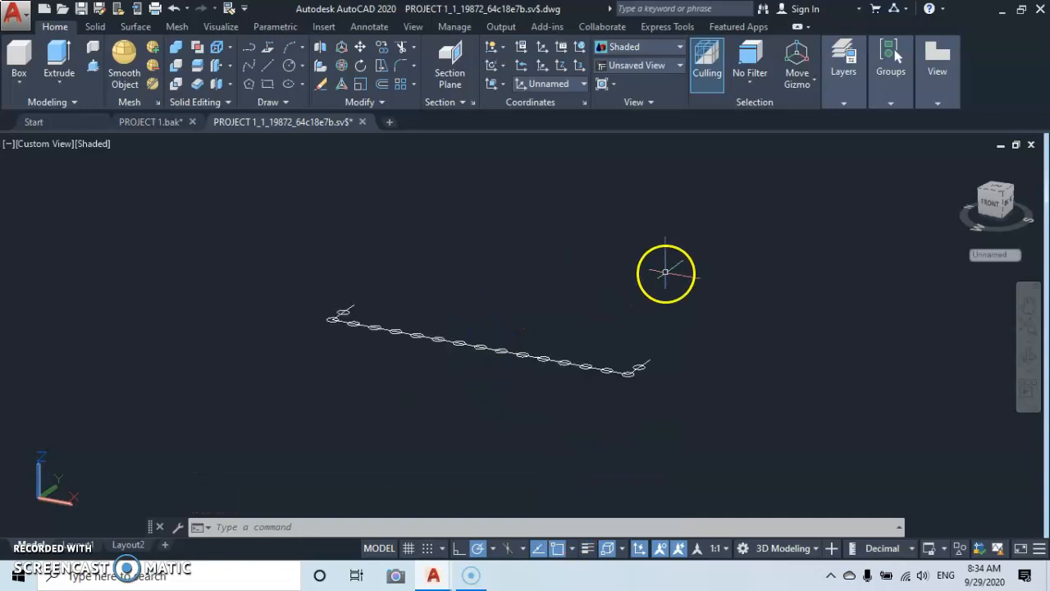
{"action": "middle_click_drag", "start_coordinate": [665, 272], "coordinate": [516, 469]}
{"action": "scroll", "coordinate": [656, 311], "scroll_direction": "down", "scroll_amount": 7}
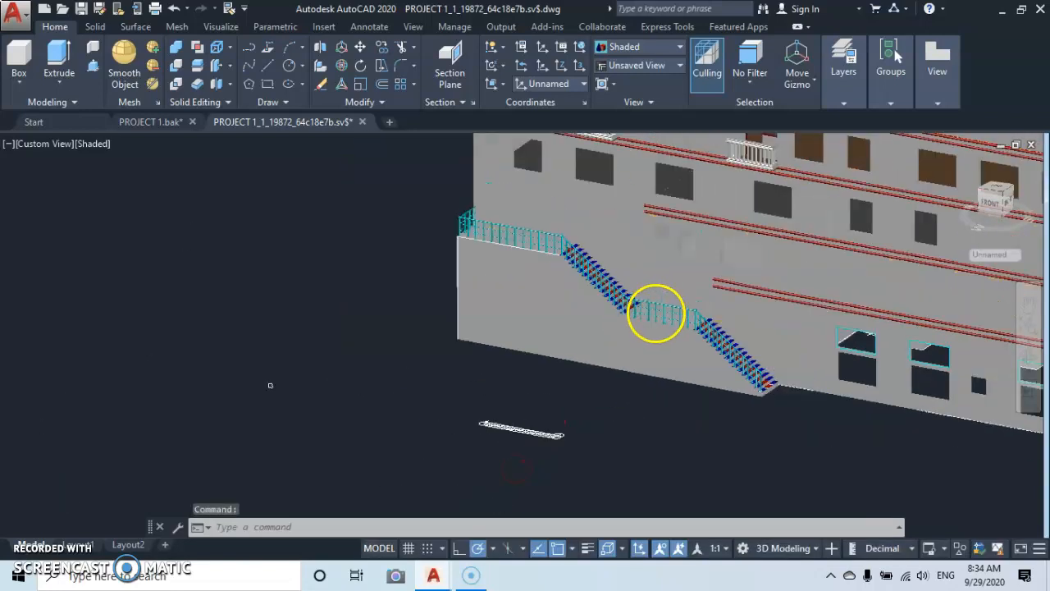
{"action": "middle_click_drag", "start_coordinate": [658, 311], "coordinate": [593, 320]}
{"action": "scroll", "coordinate": [593, 318], "scroll_direction": "up", "scroll_amount": 5}
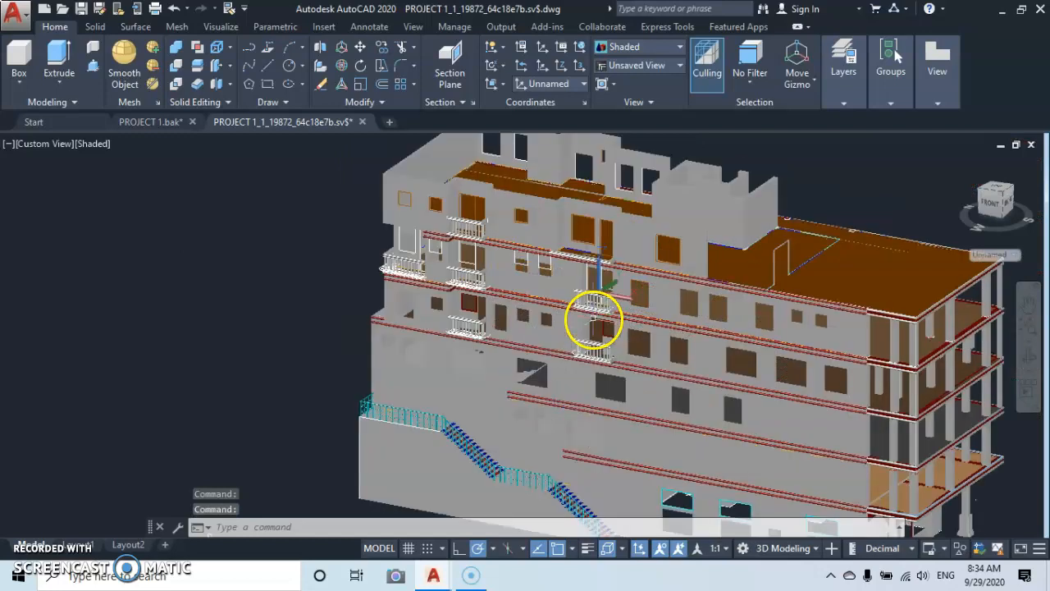
{"action": "scroll", "coordinate": [601, 353], "scroll_direction": "up", "scroll_amount": 3}
{"action": "scroll", "coordinate": [657, 336], "scroll_direction": "up", "scroll_amount": 3}
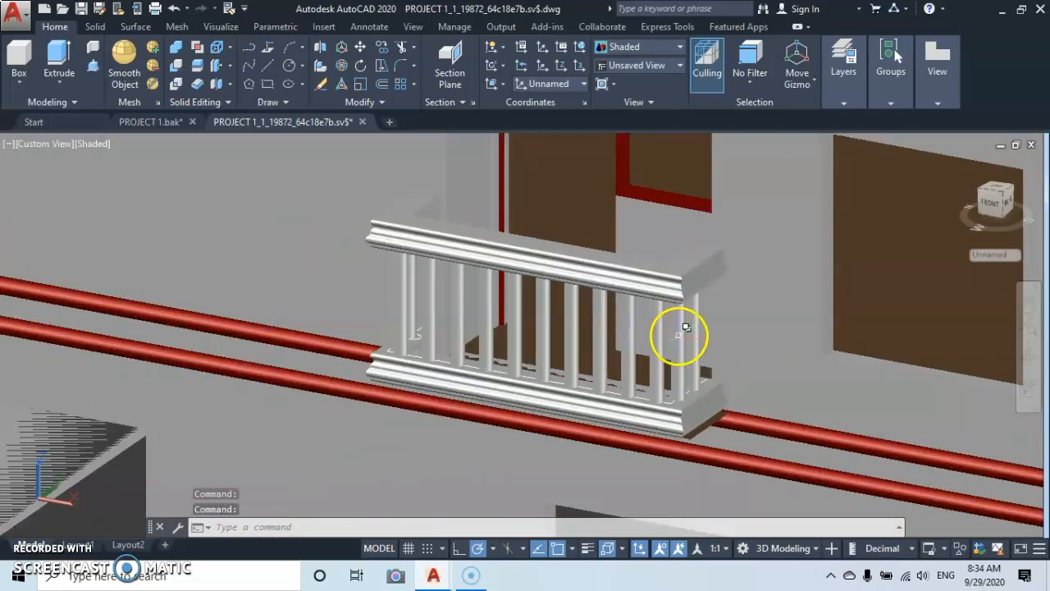
{"action": "left_click", "coordinate": [688, 335]}
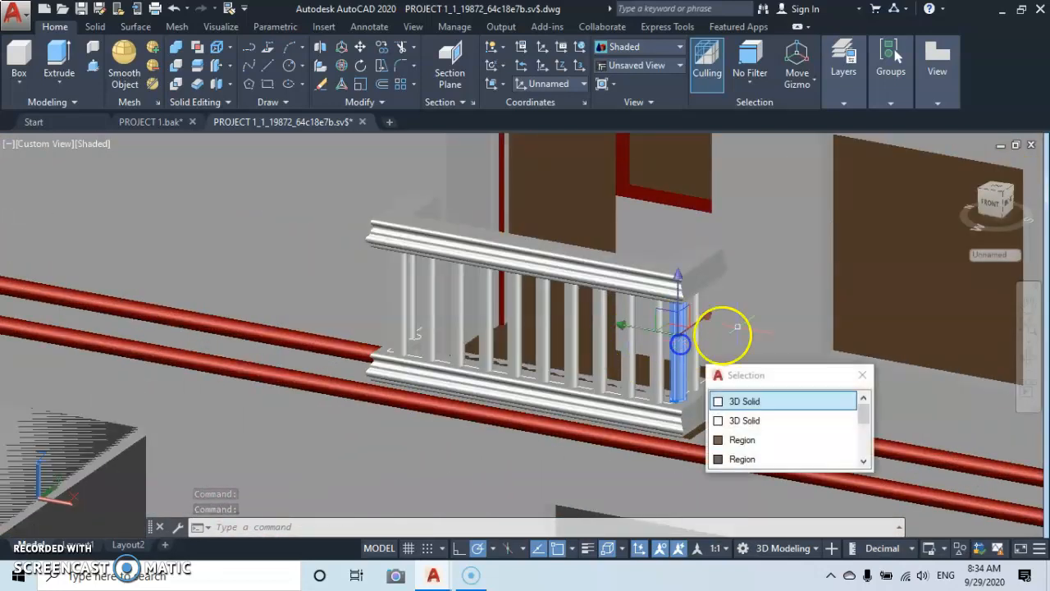
{"action": "right_click", "coordinate": [795, 300]}
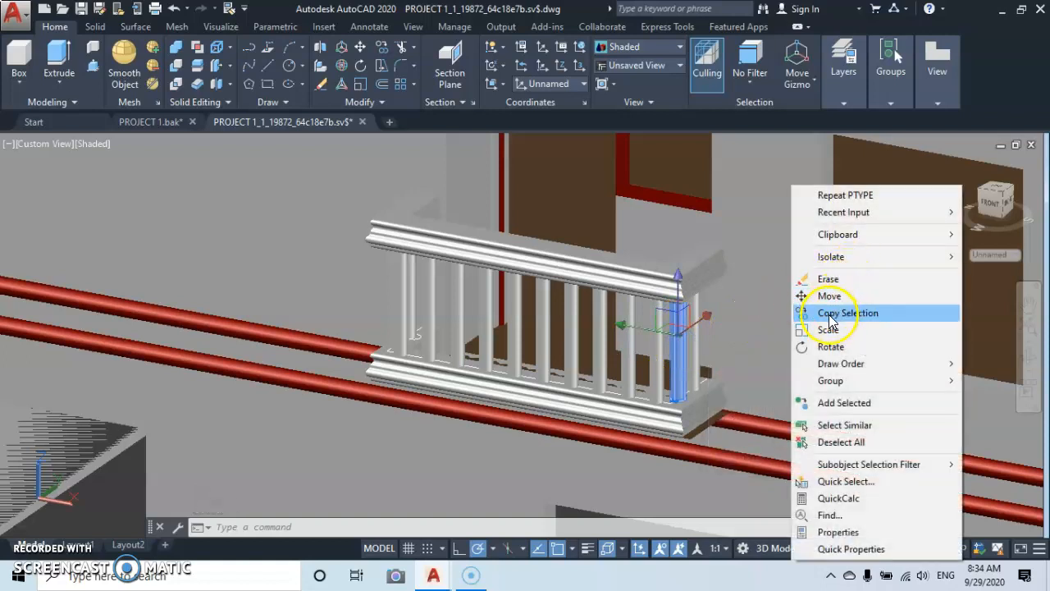
{"action": "left_click", "coordinate": [817, 316]}
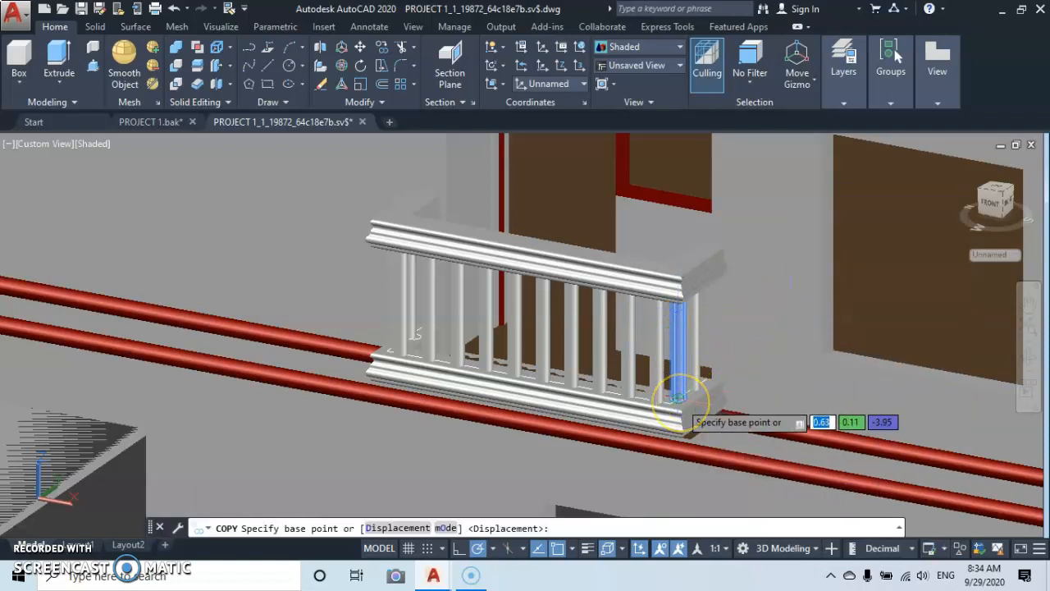
{"action": "left_click", "coordinate": [678, 399]}
Place the baluster copy on the division point of the copied path's short return in front of the building.
{"action": "scroll", "coordinate": [553, 487], "scroll_direction": "down", "scroll_amount": 6}
{"action": "middle_click_drag", "start_coordinate": [553, 487], "coordinate": [754, 134]}
{"action": "scroll", "coordinate": [563, 293], "scroll_direction": "down", "scroll_amount": 6}
{"action": "middle_click_drag", "start_coordinate": [542, 305], "coordinate": [645, 105]}
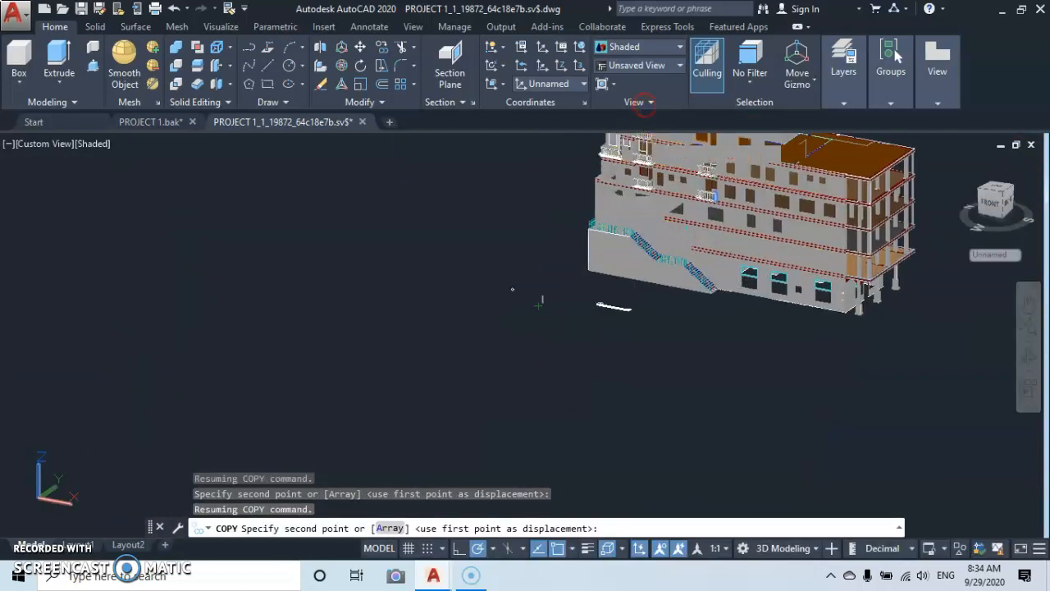
{"action": "scroll", "coordinate": [620, 326], "scroll_direction": "up", "scroll_amount": 6}
{"action": "middle_click_drag", "start_coordinate": [680, 195], "coordinate": [611, 437]}
{"action": "scroll", "coordinate": [685, 409], "scroll_direction": "up", "scroll_amount": 7}
{"action": "middle_click_drag", "start_coordinate": [680, 302], "coordinate": [652, 554]}
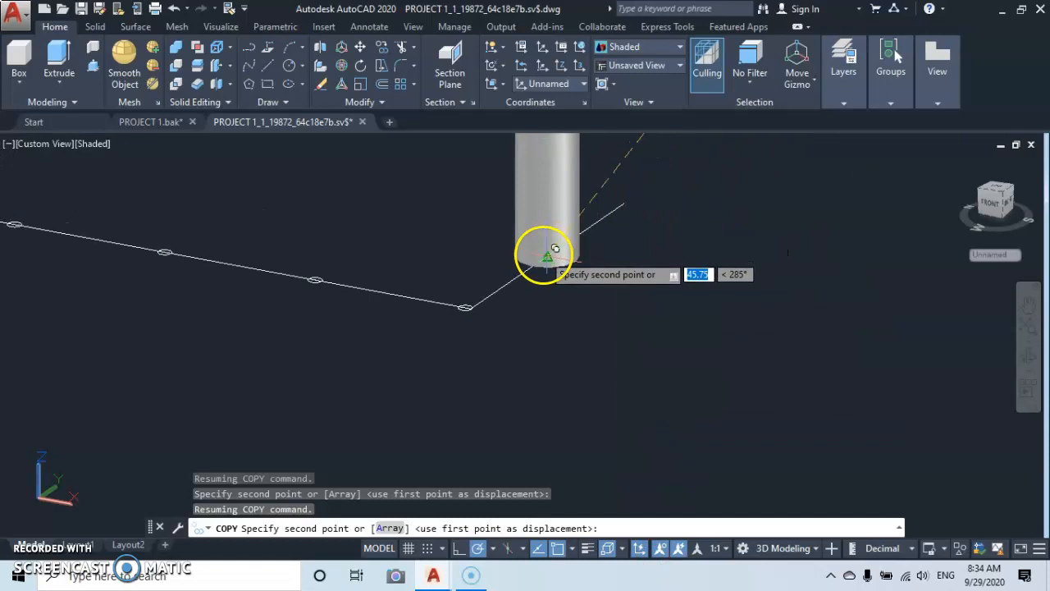
{"action": "left_click", "coordinate": [545, 255]}
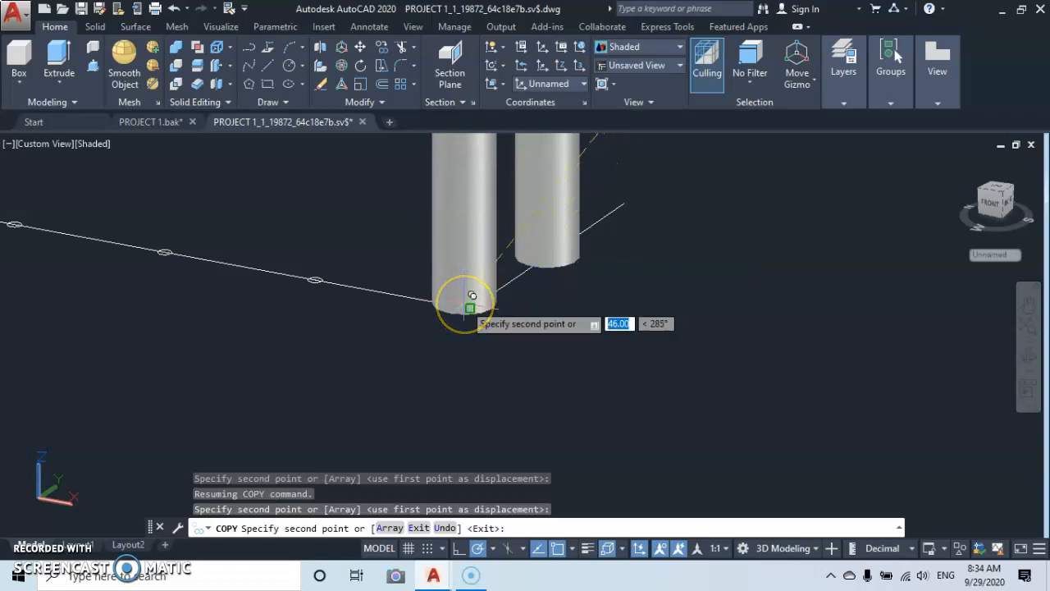
Place another baluster copy on the division point at the path's corner and end the copying.
{"action": "scroll", "coordinate": [472, 297], "scroll_direction": "up", "scroll_amount": 4}
{"action": "left_click", "coordinate": [490, 322]}
{"action": "scroll", "coordinate": [349, 294], "scroll_direction": "down", "scroll_amount": 8}
{"action": "middle_click_drag", "start_coordinate": [340, 297], "coordinate": [607, 295]}
{"action": "scroll", "coordinate": [569, 297], "scroll_direction": "up", "scroll_amount": 5}
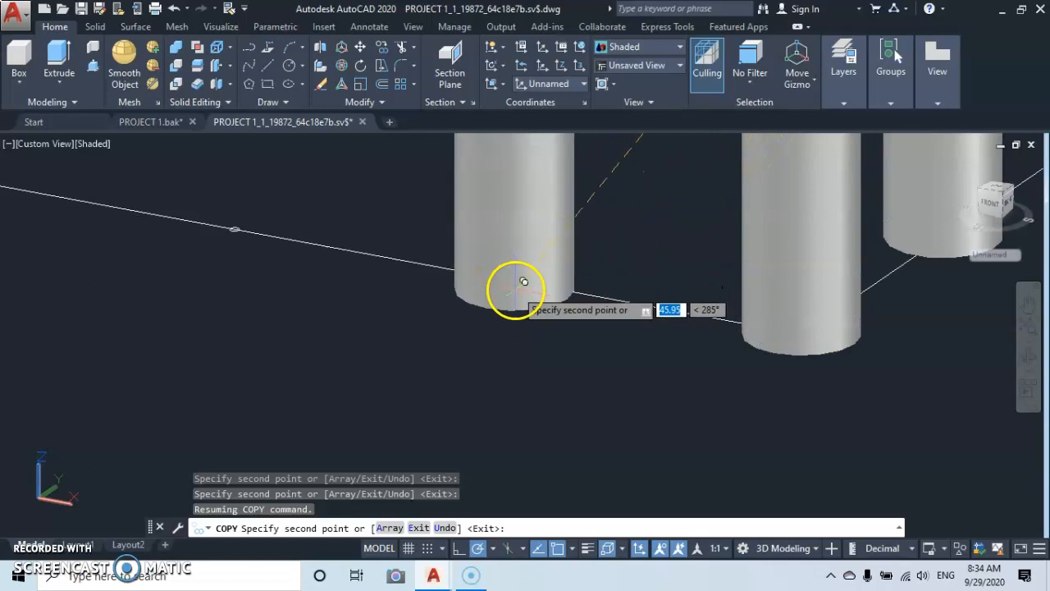
{"action": "key", "text": "Escape"}
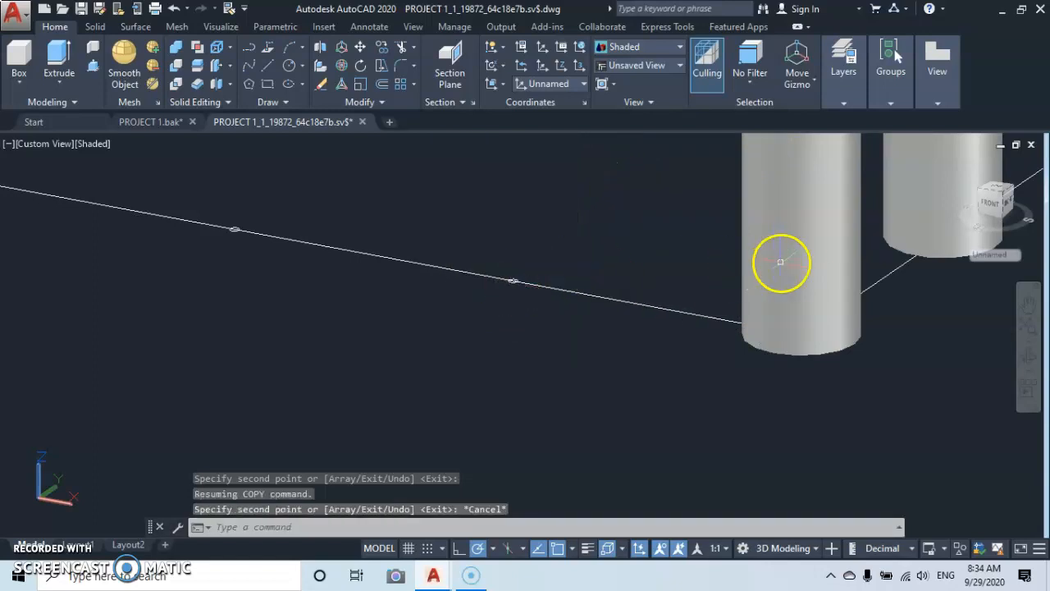
{"action": "left_click", "coordinate": [811, 246]}
{"action": "right_click", "coordinate": [698, 430]}
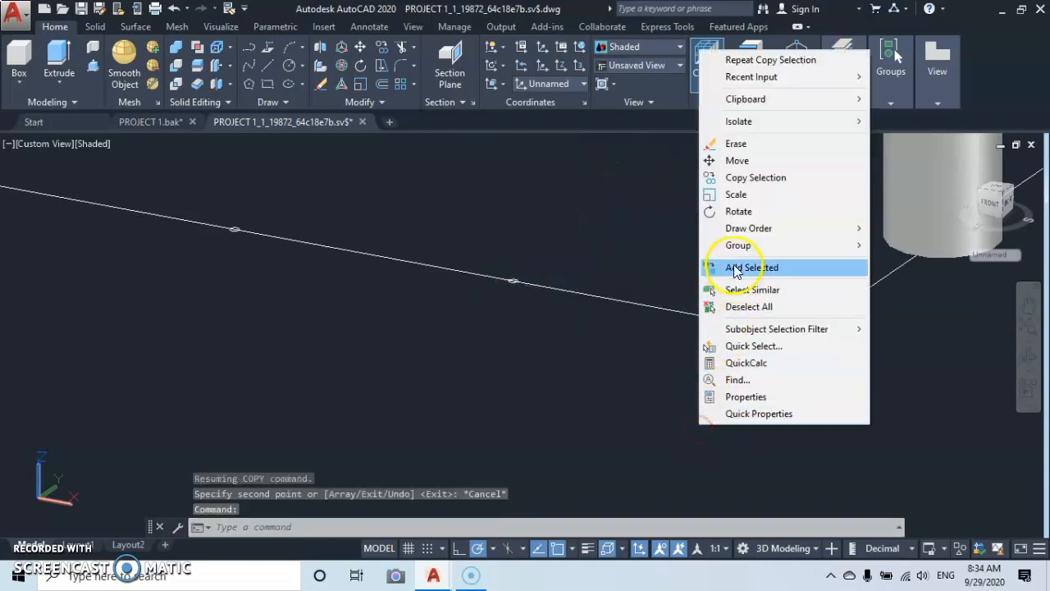
{"action": "left_click", "coordinate": [724, 177]}
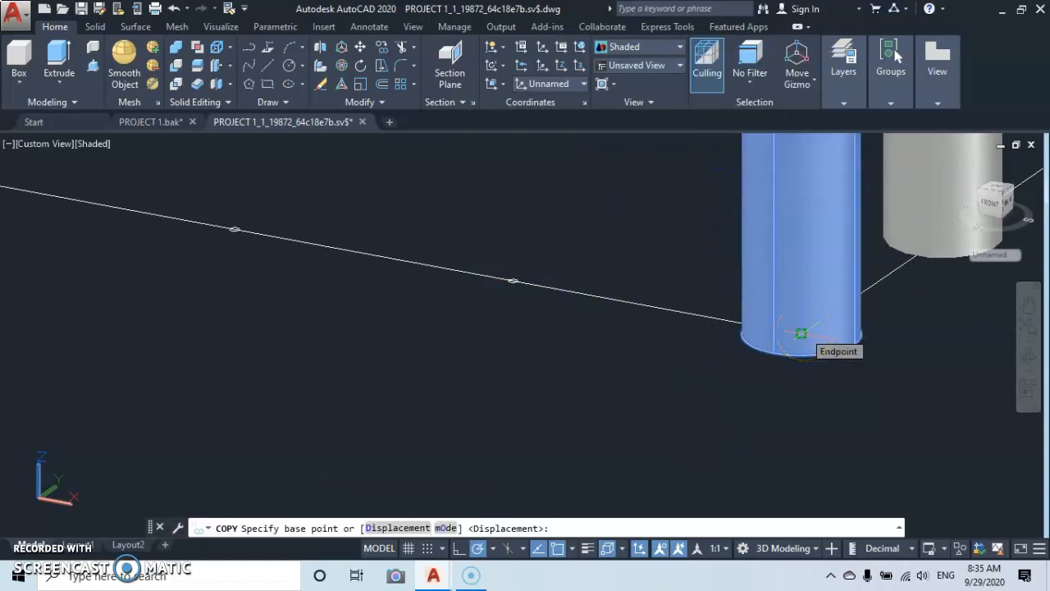
{"action": "left_click", "coordinate": [800, 333]}
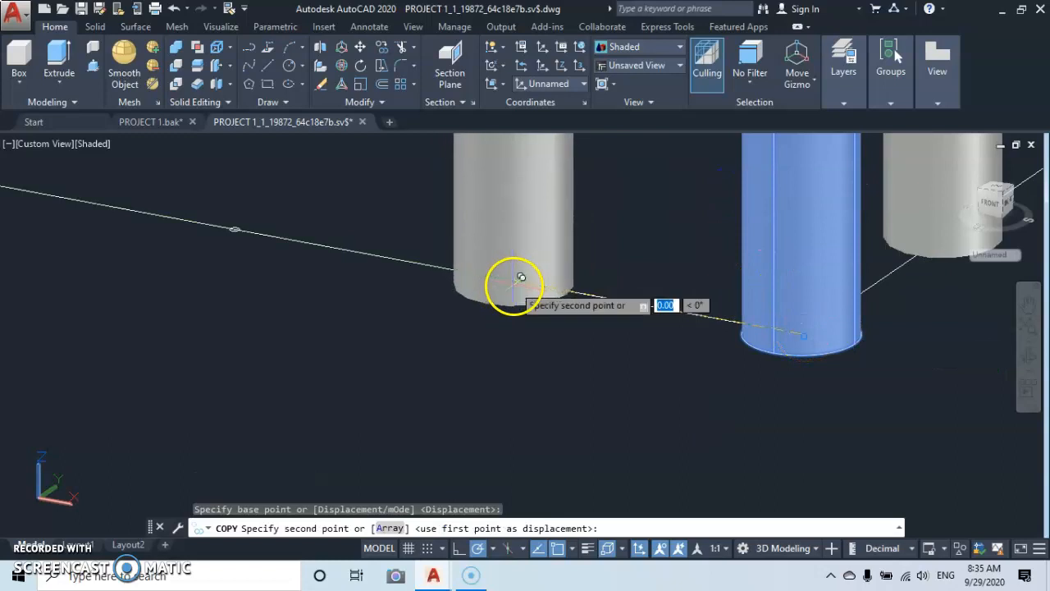
{"action": "scroll", "coordinate": [523, 277], "scroll_direction": "up", "scroll_amount": 3}
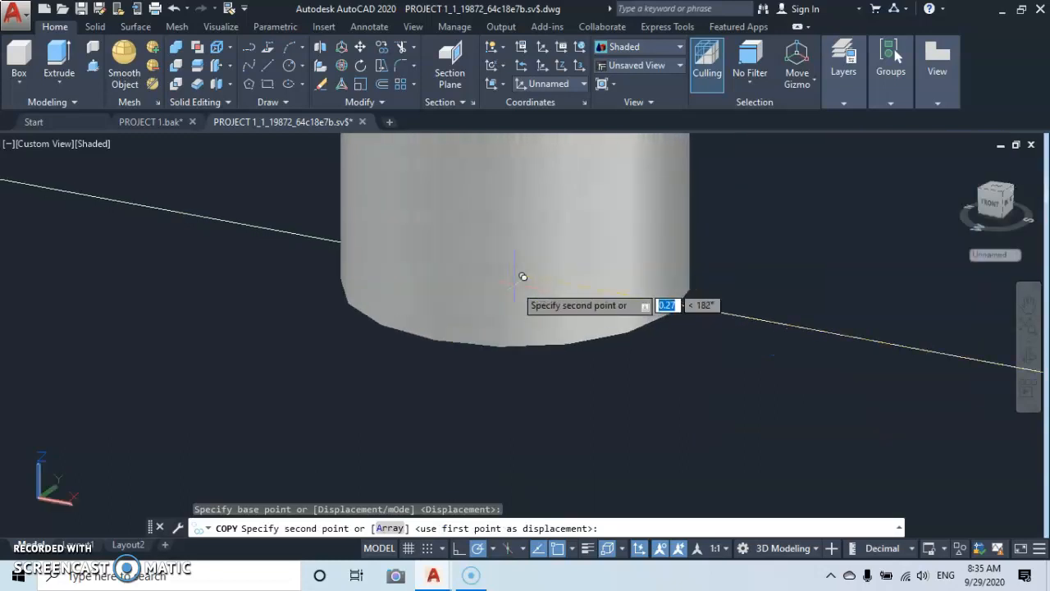
{"action": "key", "text": "Escape"}
Copy the short return's baluster from its base centre to the first division point past the corner on the long side.
{"action": "scroll", "coordinate": [525, 282], "scroll_direction": "down", "scroll_amount": 4}
{"action": "scroll", "coordinate": [623, 281], "scroll_direction": "up", "scroll_amount": 5}
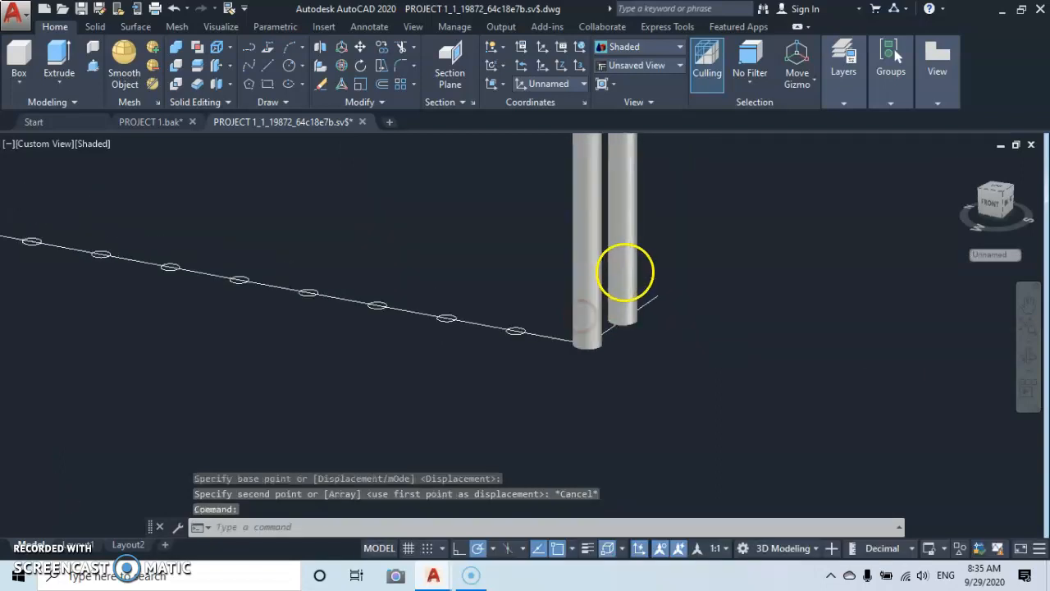
{"action": "left_click", "coordinate": [627, 254]}
{"action": "right_click", "coordinate": [777, 390]}
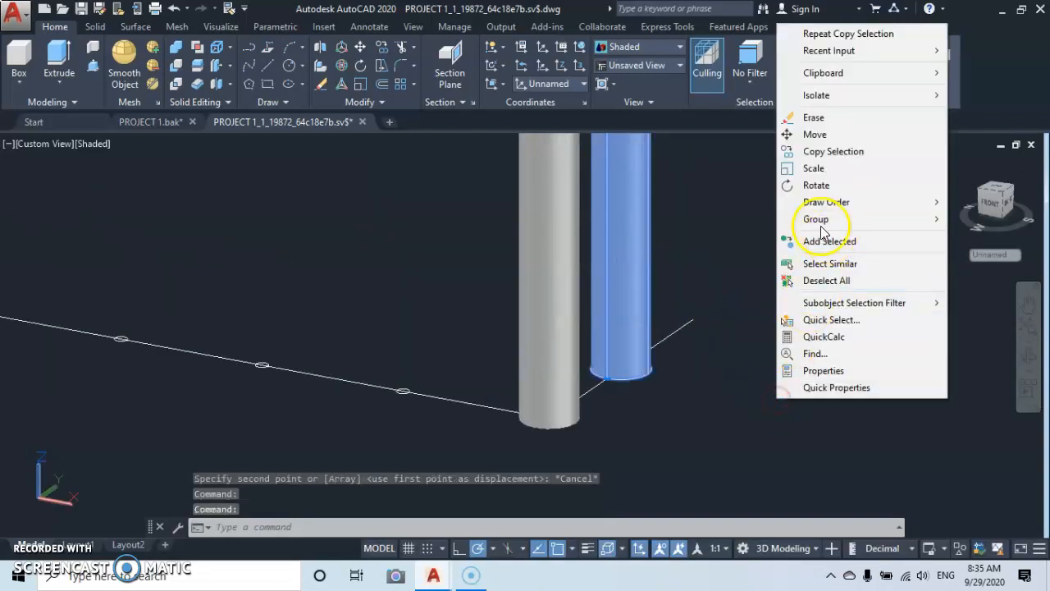
{"action": "left_click", "coordinate": [811, 163]}
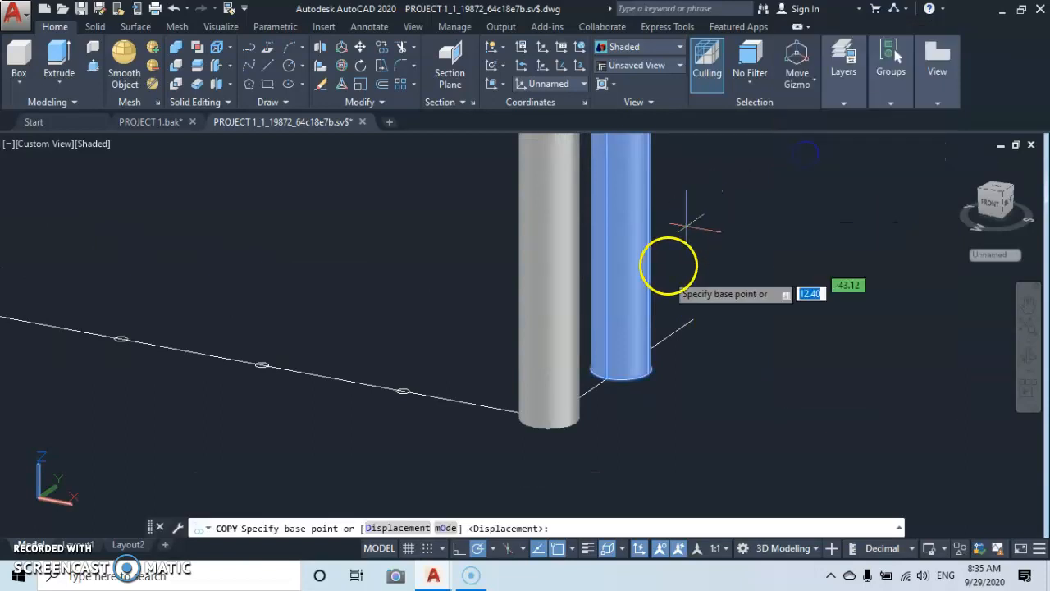
{"action": "left_click", "coordinate": [621, 369]}
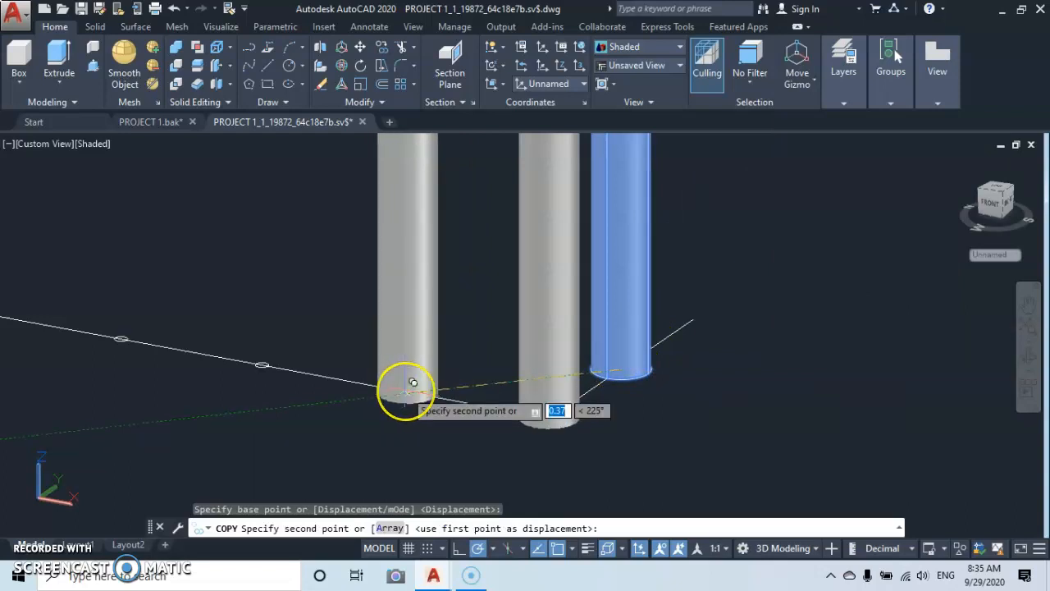
{"action": "left_click", "coordinate": [413, 383]}
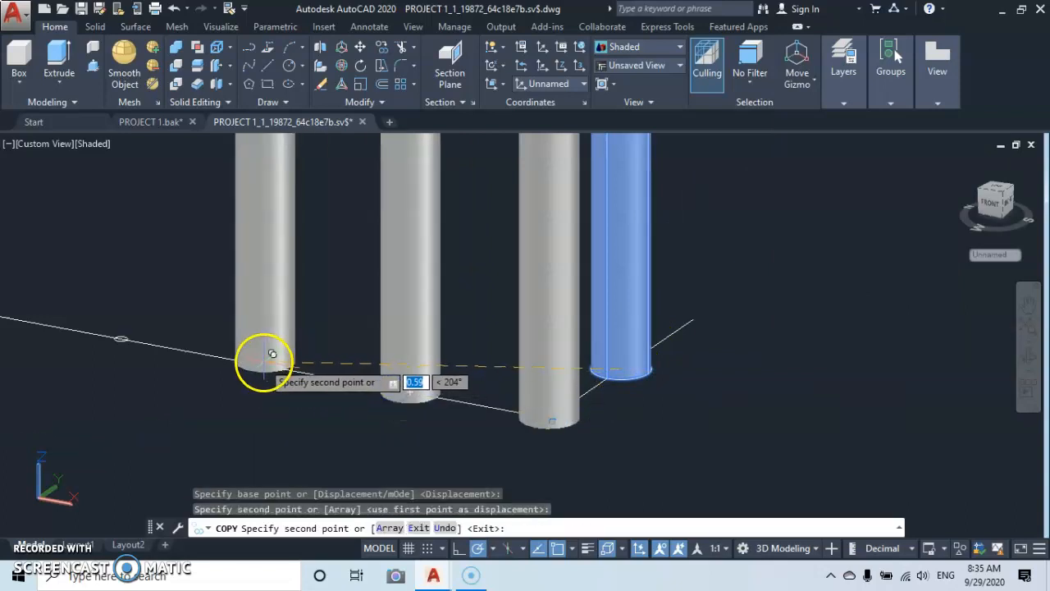
{"action": "middle_click_drag", "start_coordinate": [271, 360], "coordinate": [567, 359]}
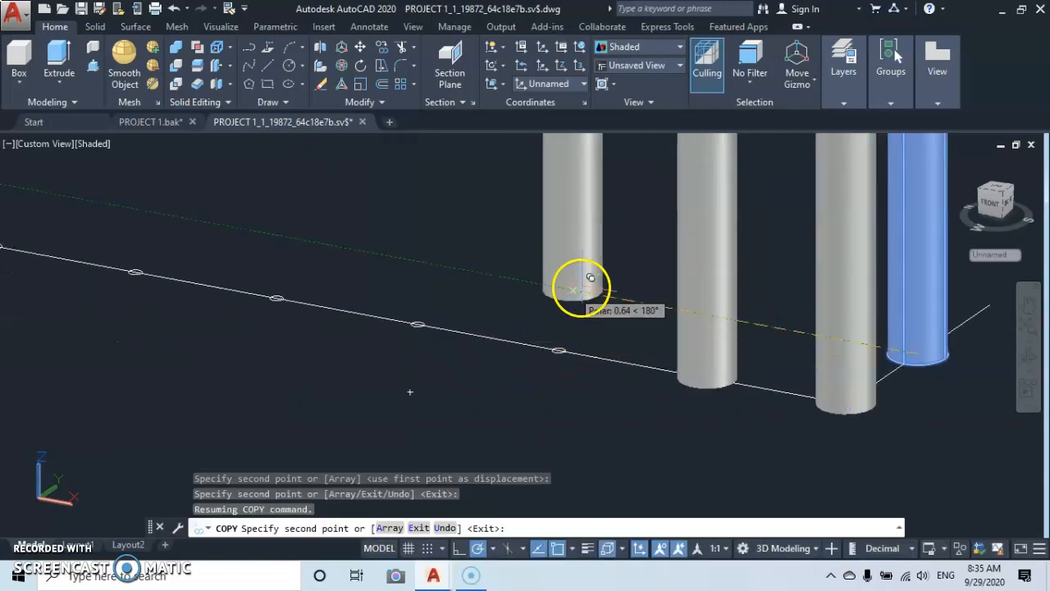
{"action": "key", "text": "Escape"}
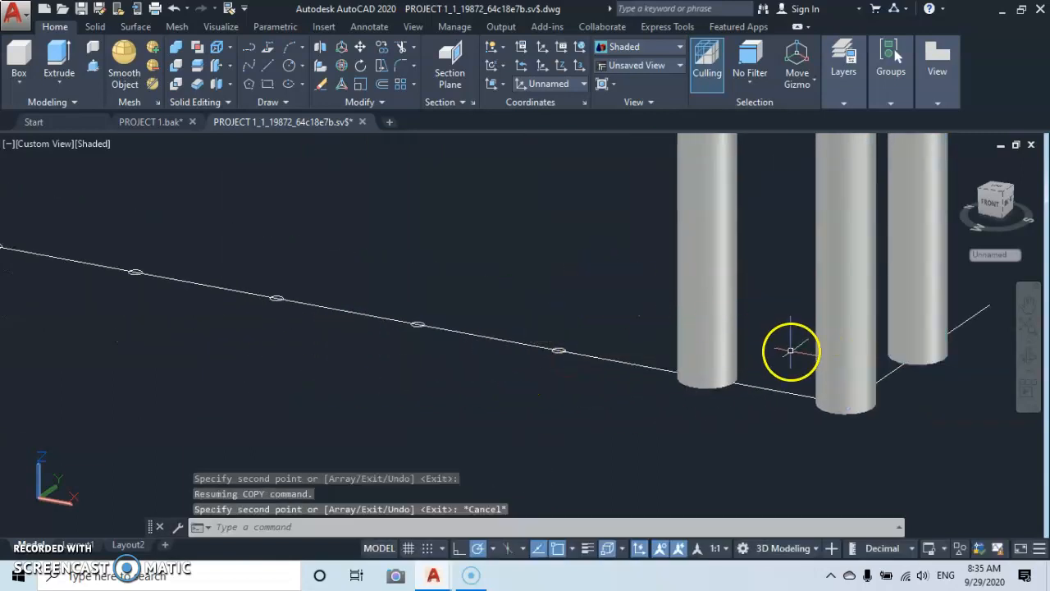
Copy the baluster onto all remaining division points of the path and check the completed row.
{"action": "left_click", "coordinate": [697, 278]}
{"action": "right_click", "coordinate": [595, 441]}
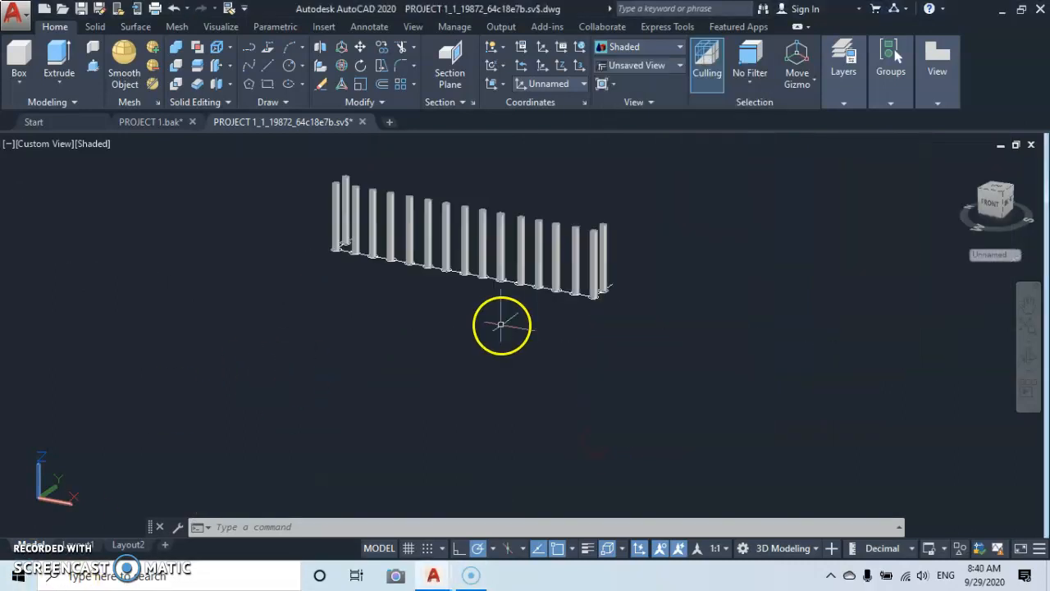
{"action": "scroll", "coordinate": [510, 259], "scroll_direction": "up", "scroll_amount": 3}
{"action": "scroll", "coordinate": [509, 243], "scroll_direction": "down", "scroll_amount": 2}
{"action": "scroll", "coordinate": [497, 262], "scroll_direction": "up", "scroll_amount": 3}
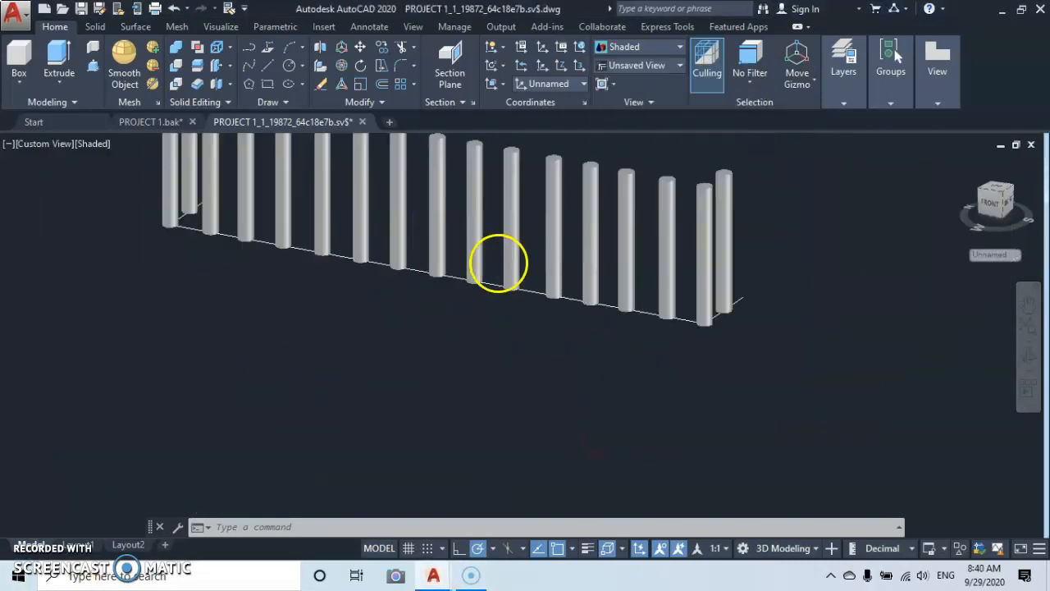
{"action": "middle_click_drag", "start_coordinate": [480, 252], "coordinate": [492, 399]}
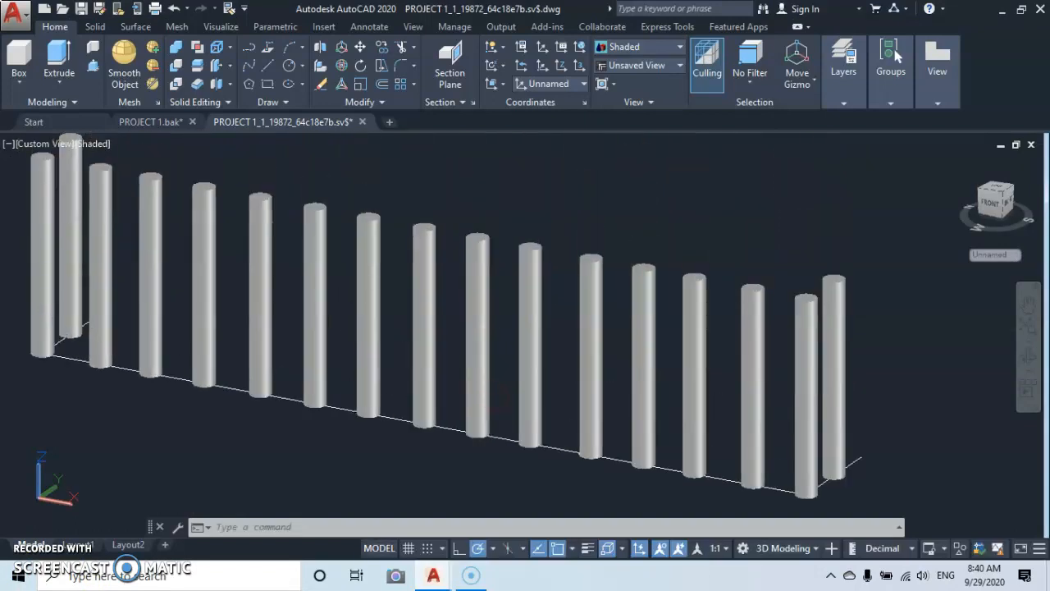
{"action": "scroll", "coordinate": [479, 251], "scroll_direction": "down", "scroll_amount": 2}
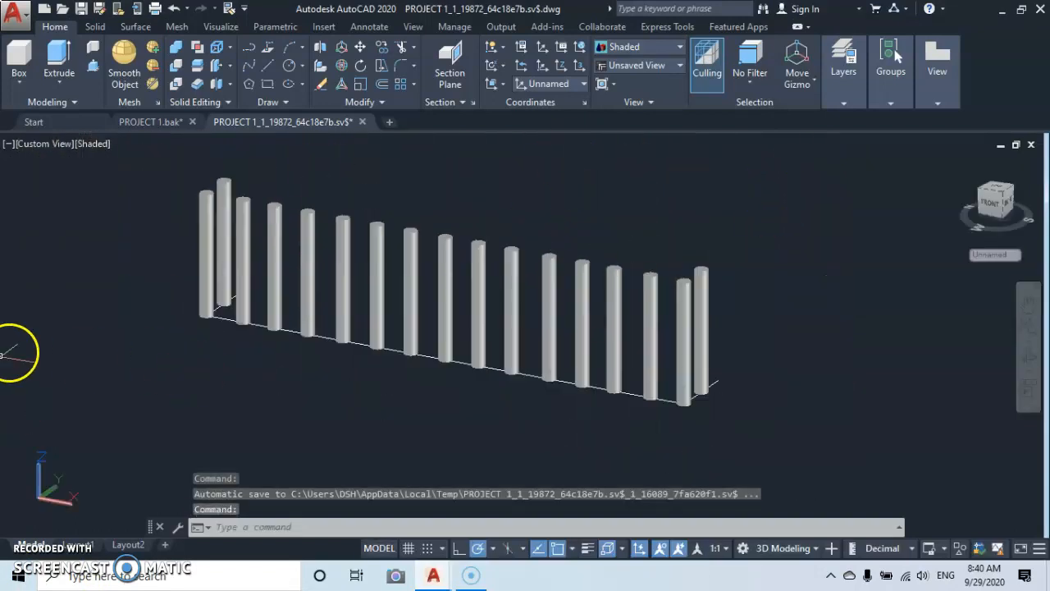
Switch the viewport's visual style to Wireframe.
{"action": "scroll", "coordinate": [324, 310], "scroll_direction": "down", "scroll_amount": 4}
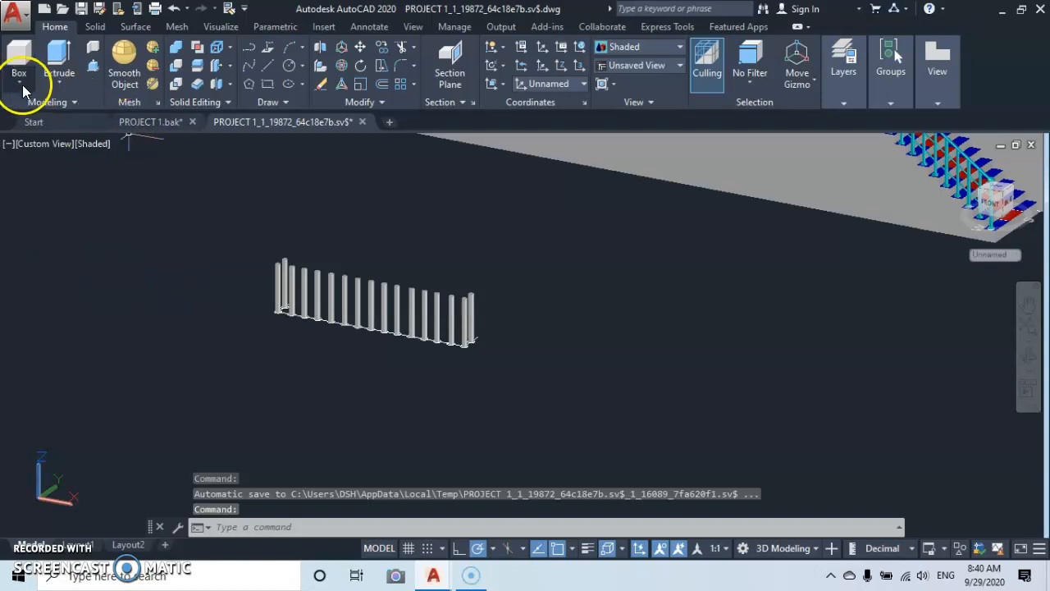
{"action": "left_click", "coordinate": [90, 145]}
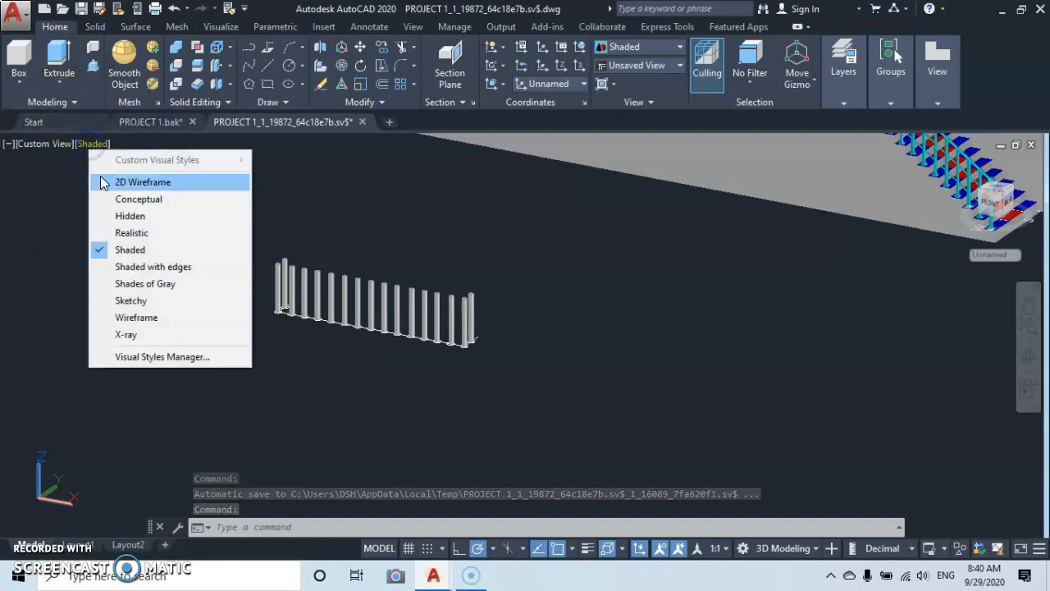
{"action": "left_click", "coordinate": [123, 318]}
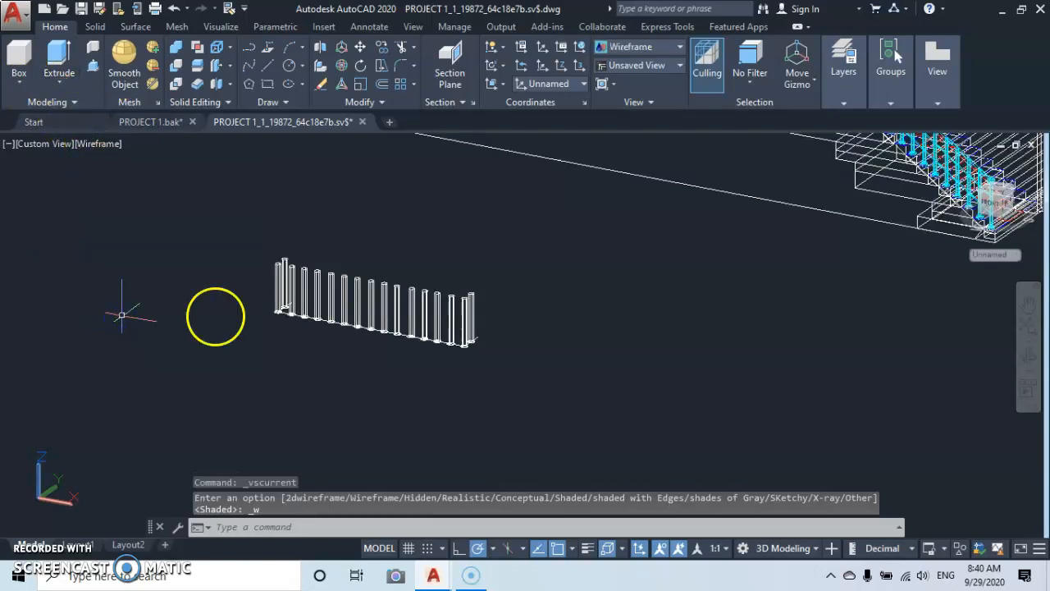
{"action": "scroll", "coordinate": [287, 304], "scroll_direction": "up", "scroll_amount": 6}
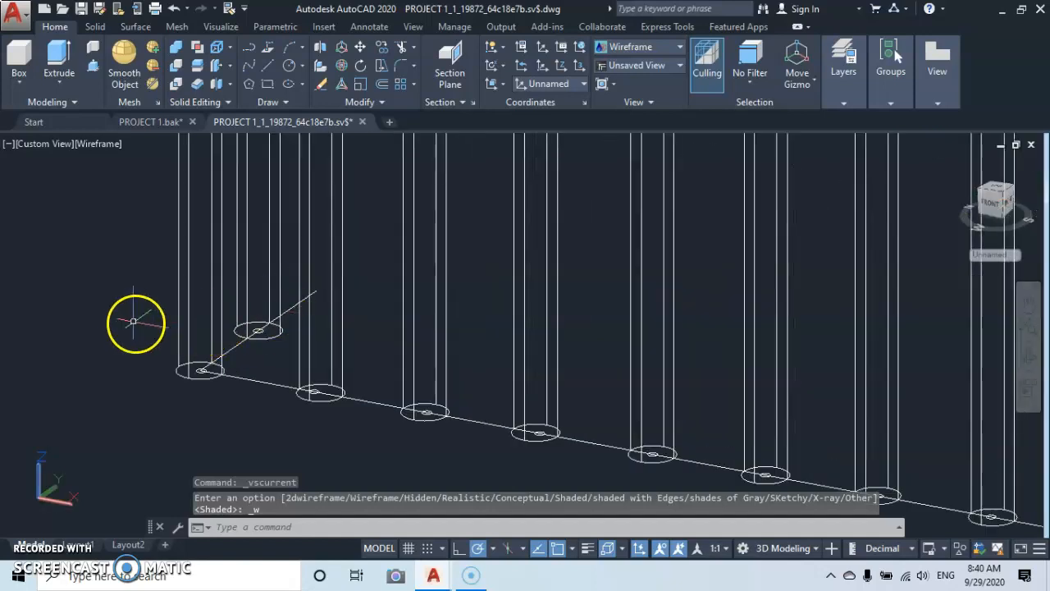
{"action": "left_click", "coordinate": [113, 297]}
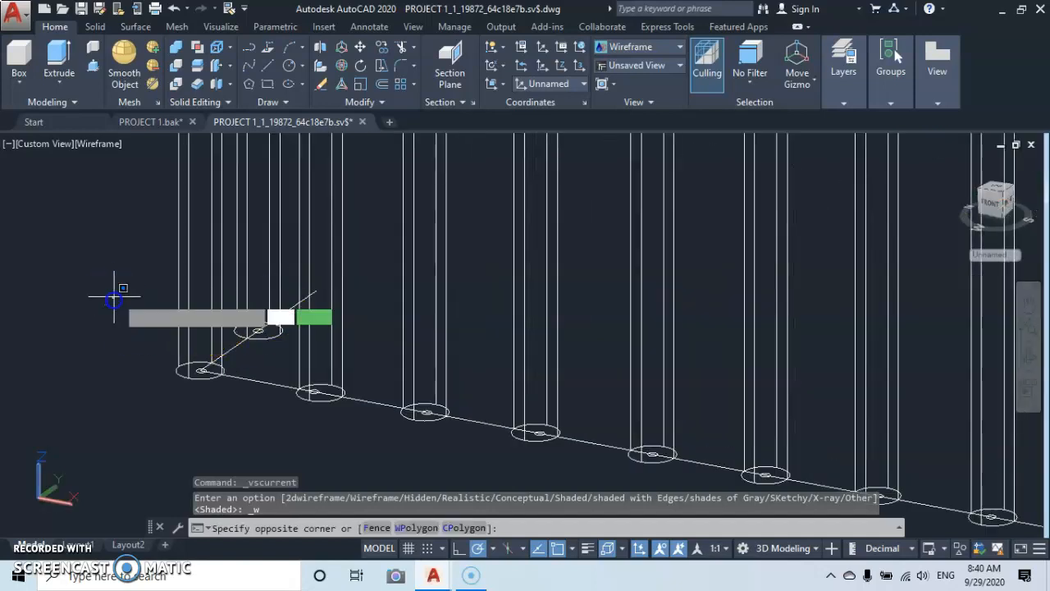
{"action": "left_click", "coordinate": [463, 426]}
{"action": "scroll", "coordinate": [570, 380], "scroll_direction": "down", "scroll_amount": 3}
{"action": "middle_click_drag", "start_coordinate": [570, 379], "coordinate": [414, 233]}
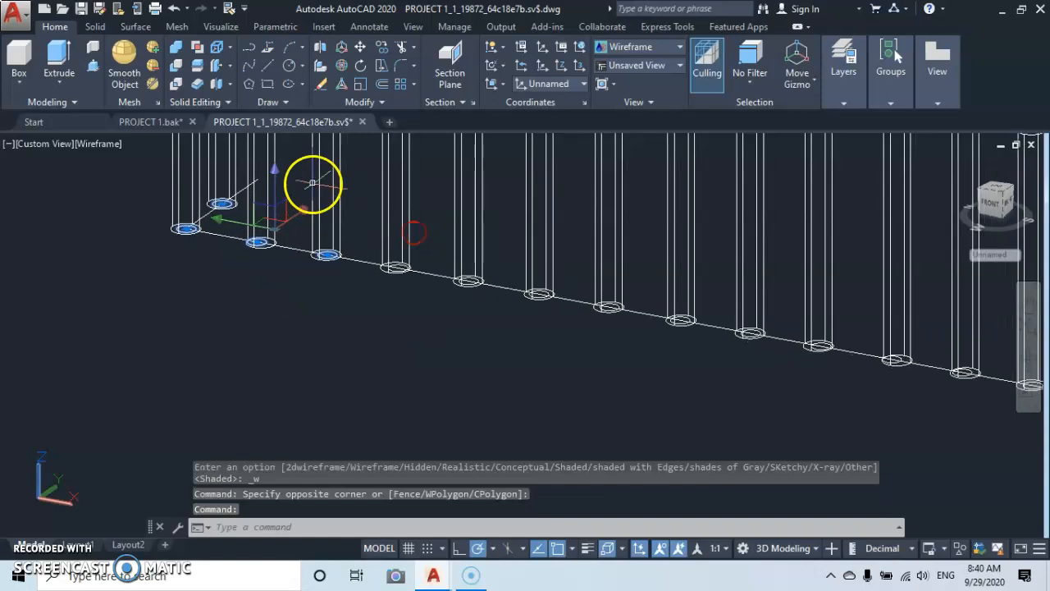
{"action": "left_click", "coordinate": [339, 183]}
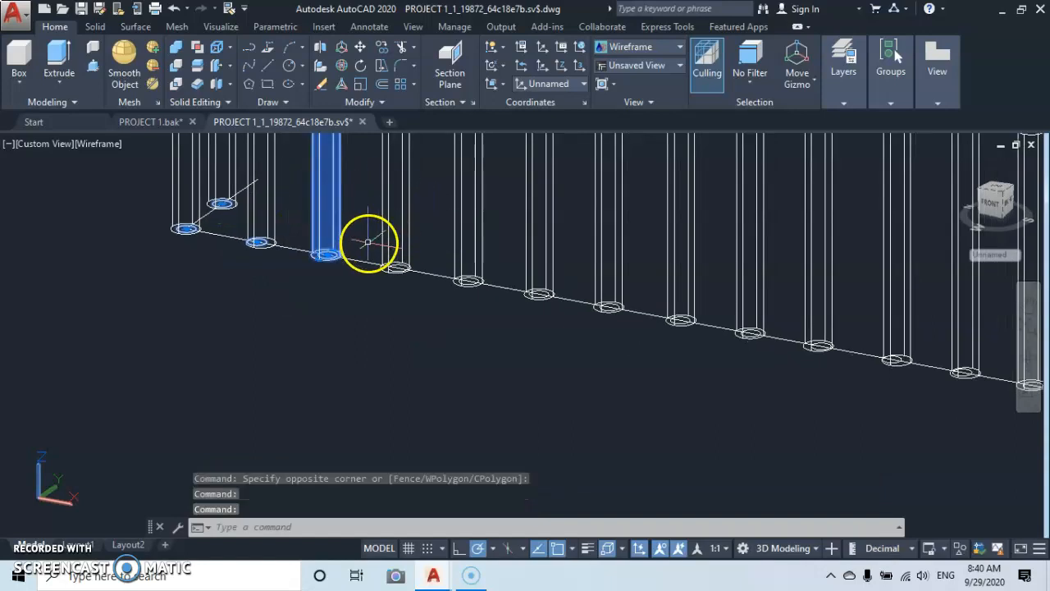
{"action": "key", "text": "Escape"}
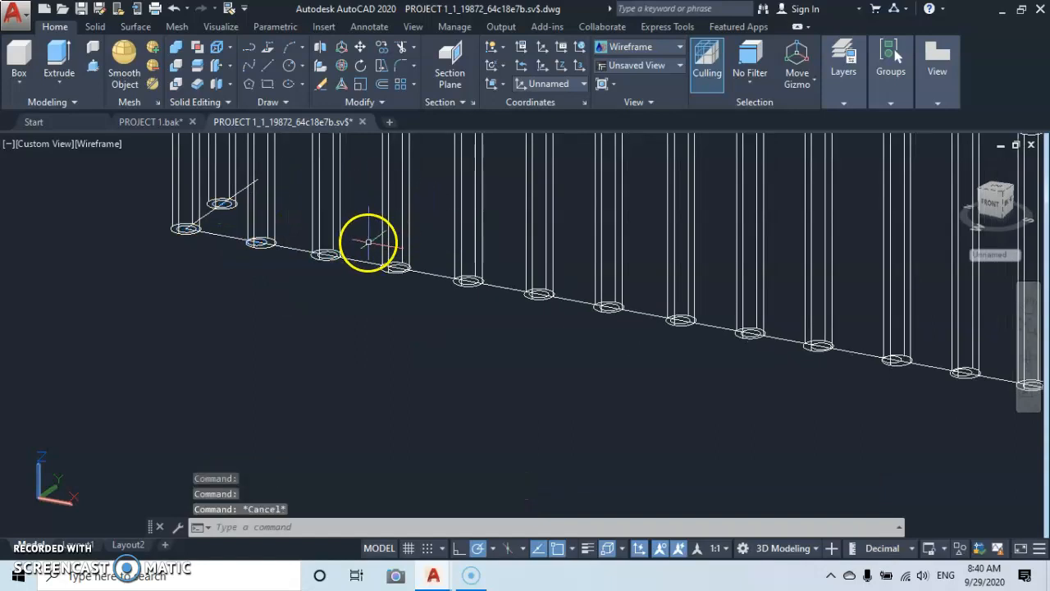
Delete the division-point markers at the bases of all the balusters along the path.
{"action": "left_click", "coordinate": [121, 167]}
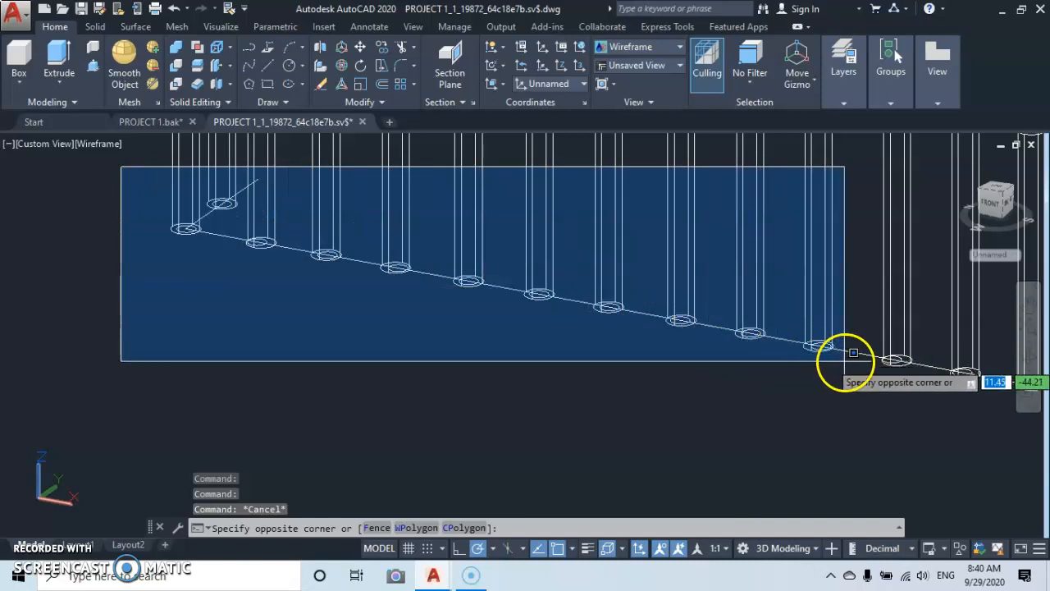
{"action": "left_click", "coordinate": [845, 361]}
{"action": "middle_click_drag", "start_coordinate": [854, 332], "coordinate": [443, 277]}
{"action": "left_click", "coordinate": [443, 277]}
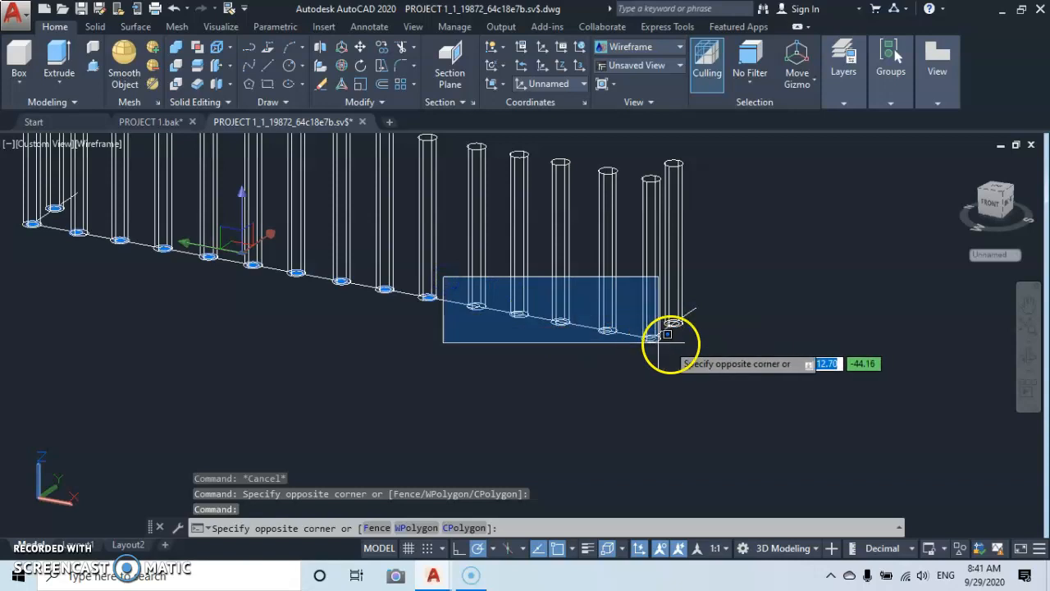
{"action": "left_click", "coordinate": [736, 343]}
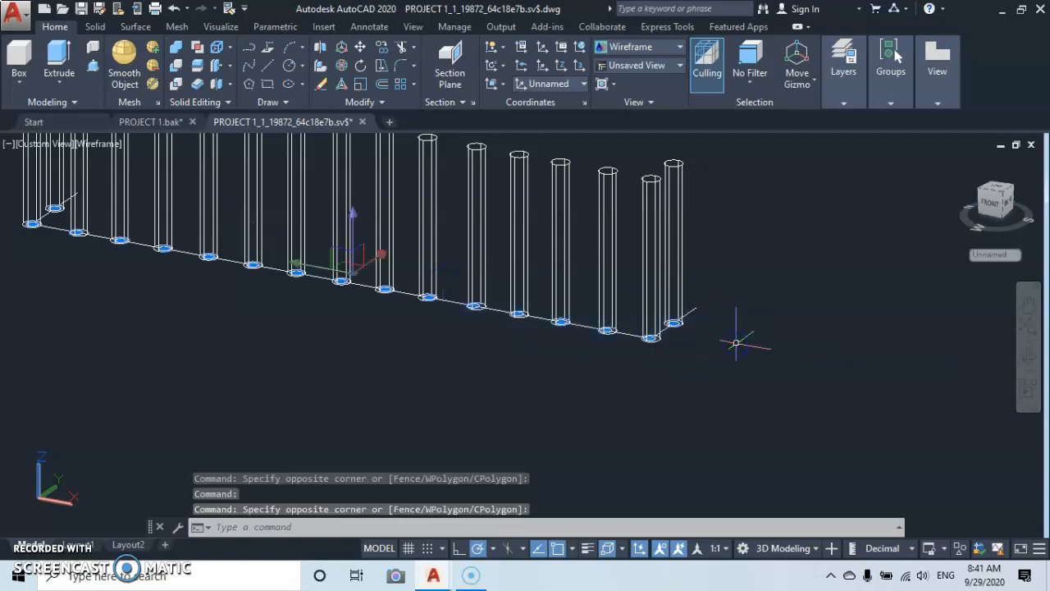
{"action": "key", "text": "Delete"}
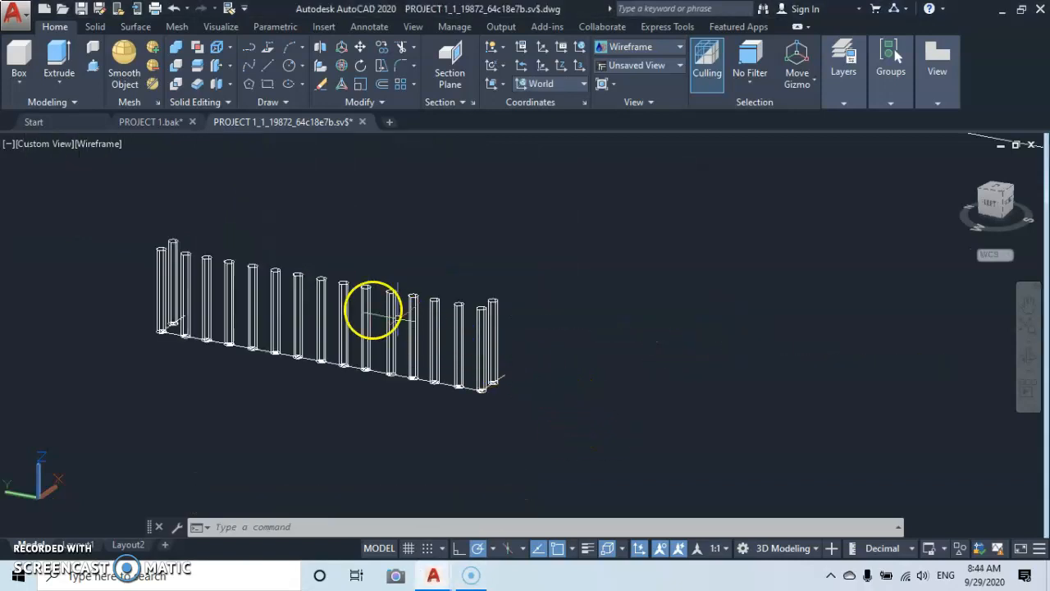
Switch the viewport's visual style to Shaded.
{"action": "left_click", "coordinate": [93, 144]}
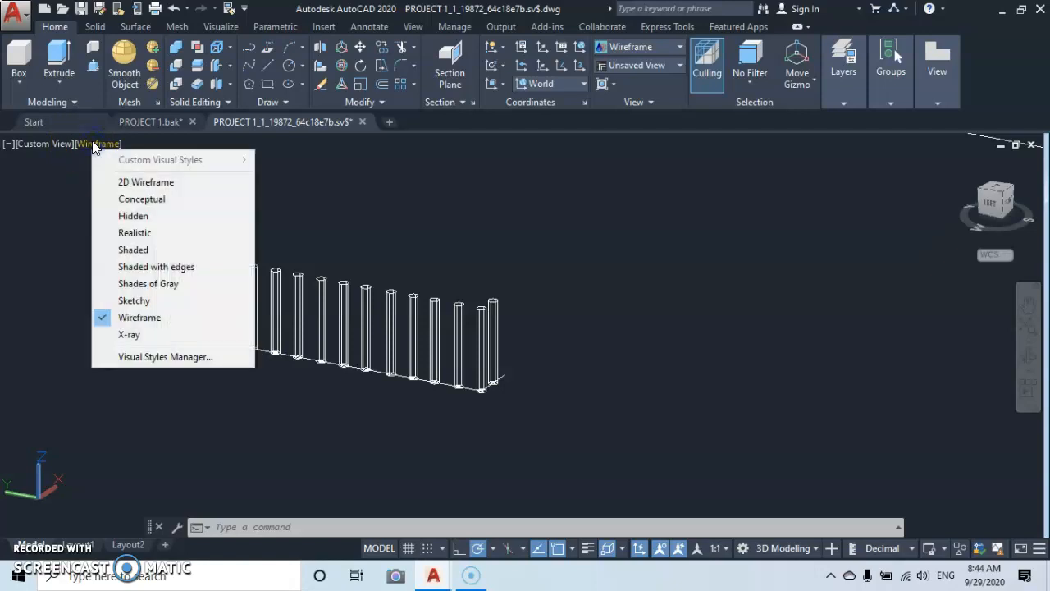
{"action": "left_click", "coordinate": [123, 249]}
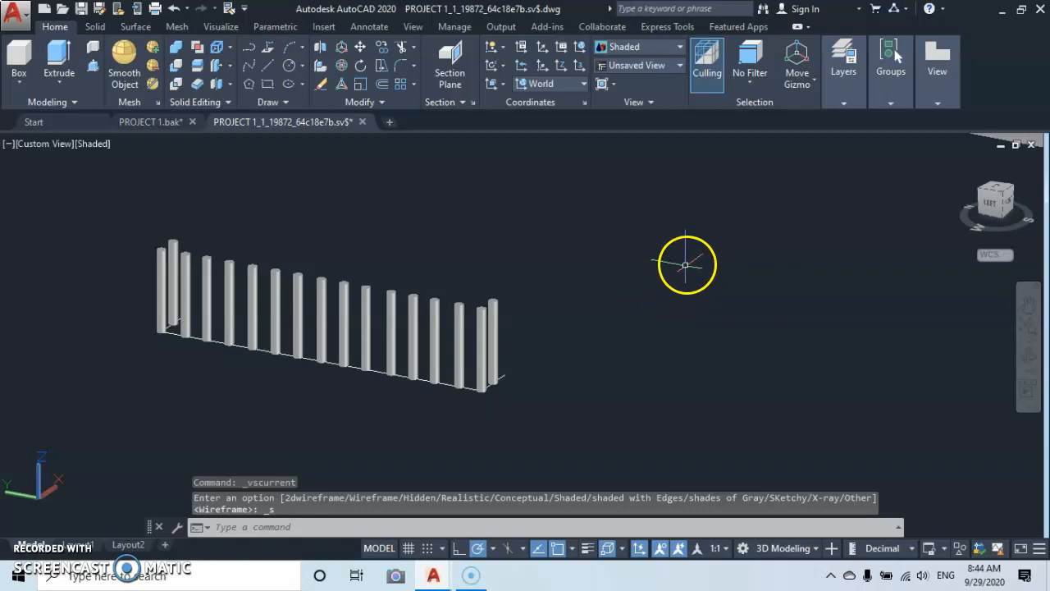
Move the baluster row with its path from the path's free end to the matching wall-side point on the upper balcony's base moulding.
{"action": "left_click", "coordinate": [686, 264]}
{"action": "left_click", "coordinate": [128, 385]}
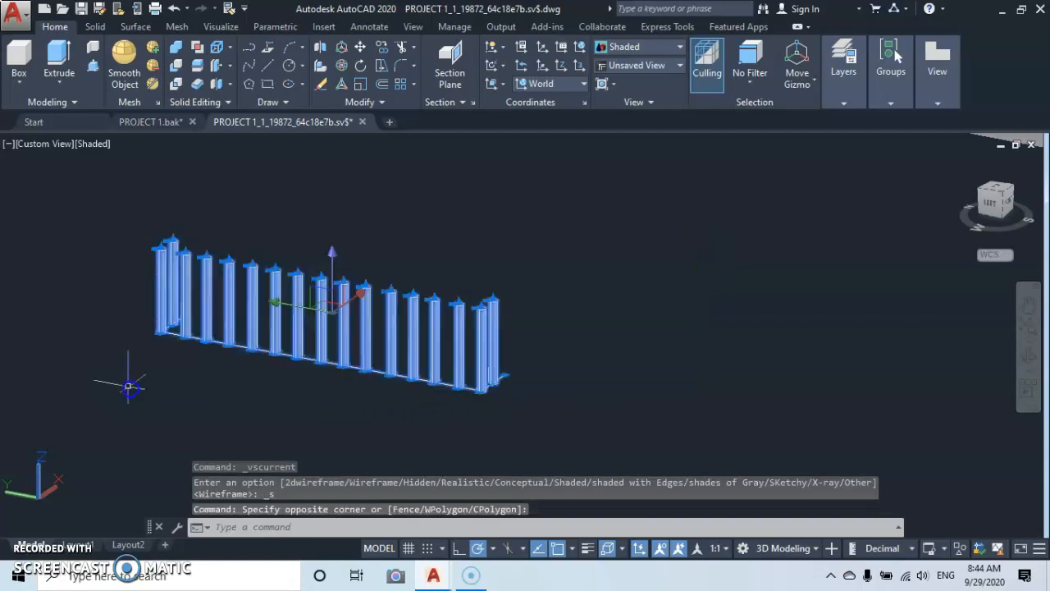
{"action": "right_click", "coordinate": [571, 396]}
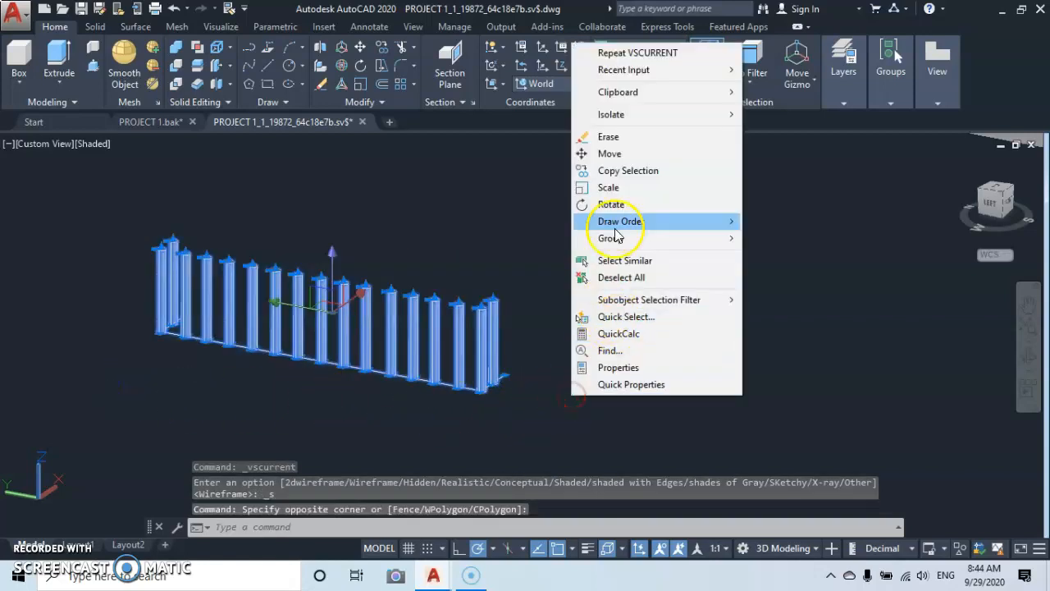
{"action": "left_click", "coordinate": [621, 160]}
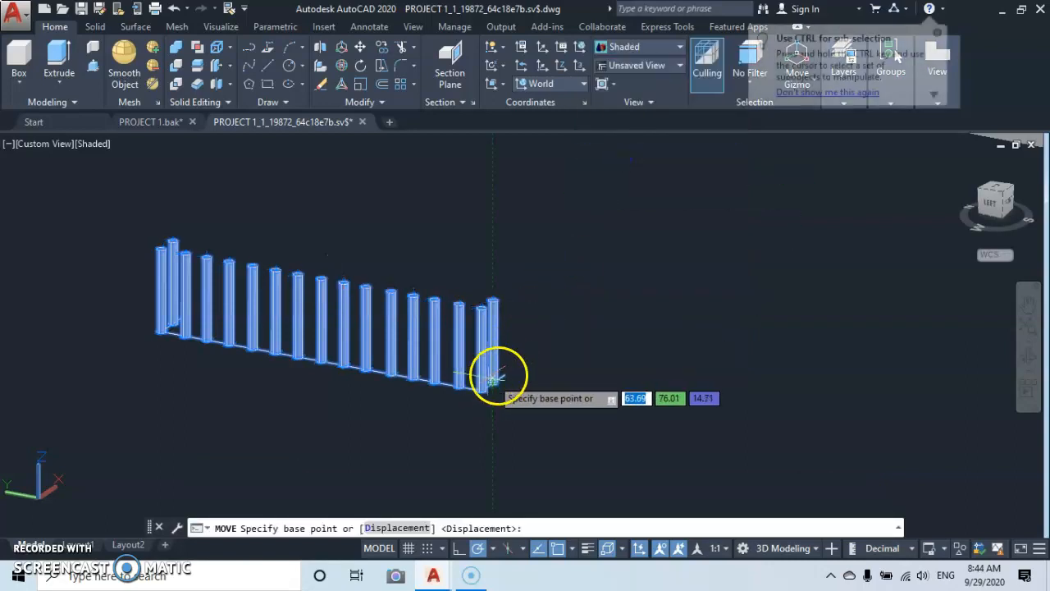
{"action": "scroll", "coordinate": [506, 375], "scroll_direction": "up", "scroll_amount": 5}
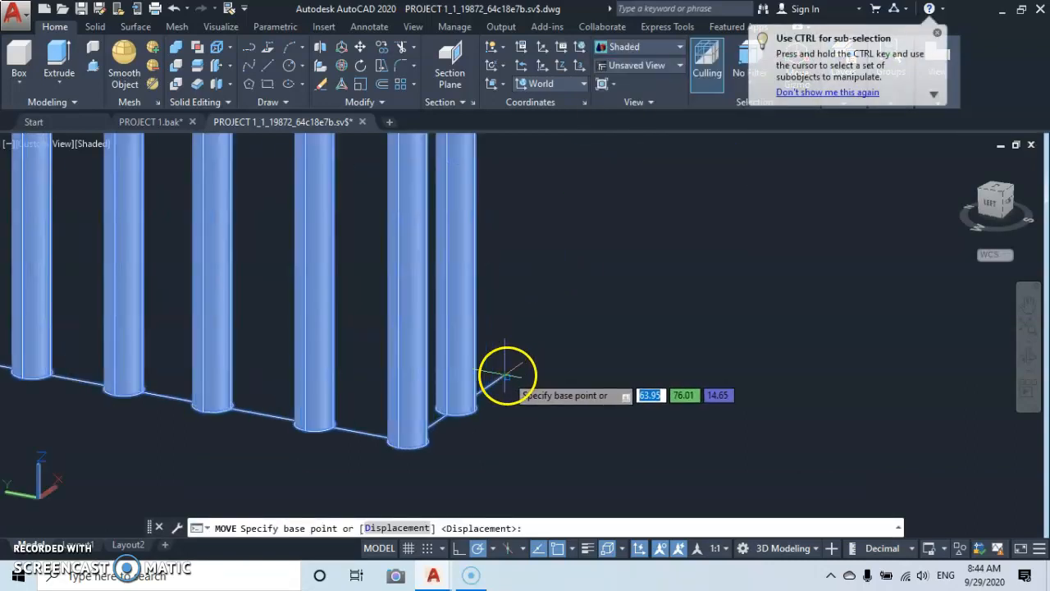
{"action": "left_click", "coordinate": [506, 375]}
{"action": "scroll", "coordinate": [517, 360], "scroll_direction": "down", "scroll_amount": 10}
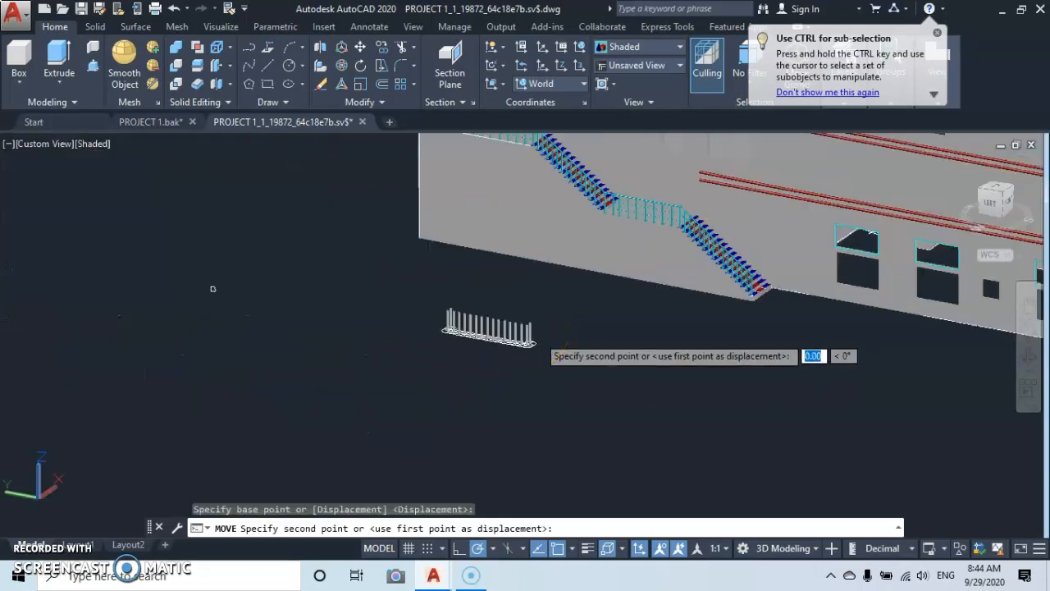
{"action": "scroll", "coordinate": [540, 335], "scroll_direction": "down", "scroll_amount": 5}
{"action": "middle_click_drag", "start_coordinate": [540, 335], "coordinate": [242, 397]}
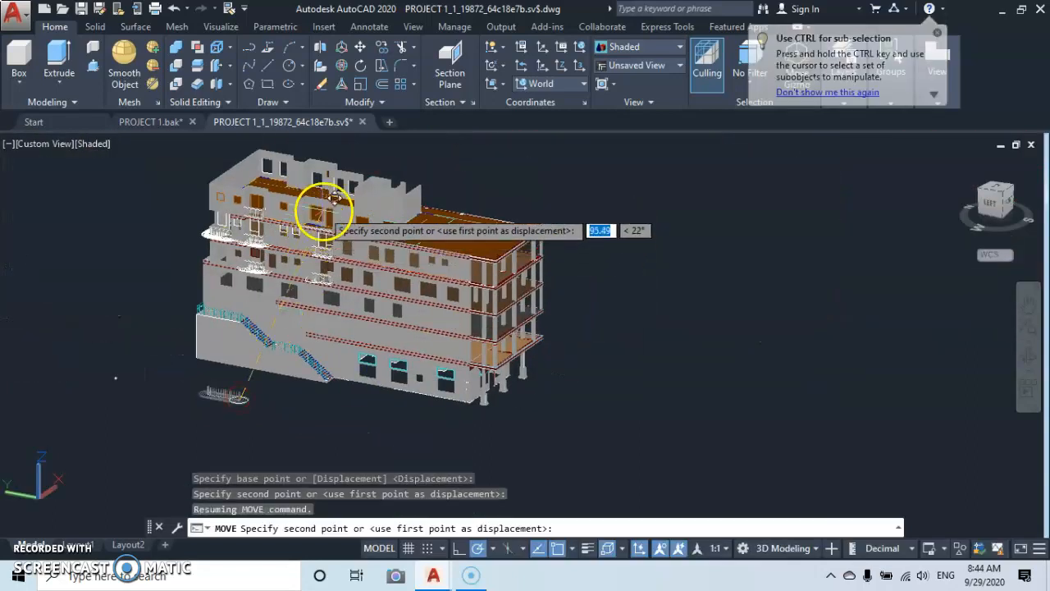
{"action": "scroll", "coordinate": [332, 206], "scroll_direction": "up", "scroll_amount": 8}
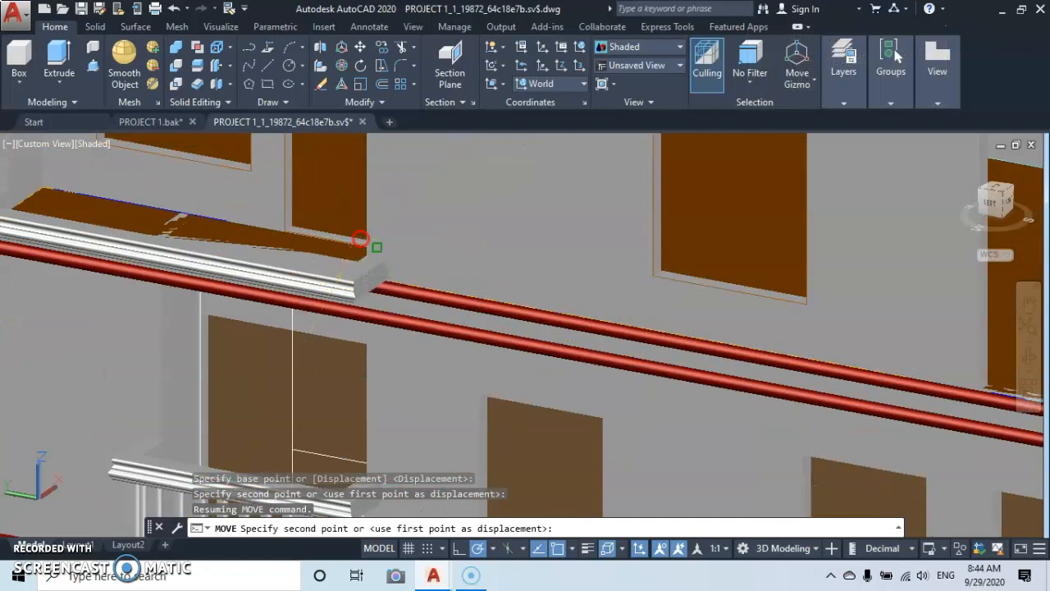
{"action": "scroll", "coordinate": [361, 239], "scroll_direction": "up", "scroll_amount": 6}
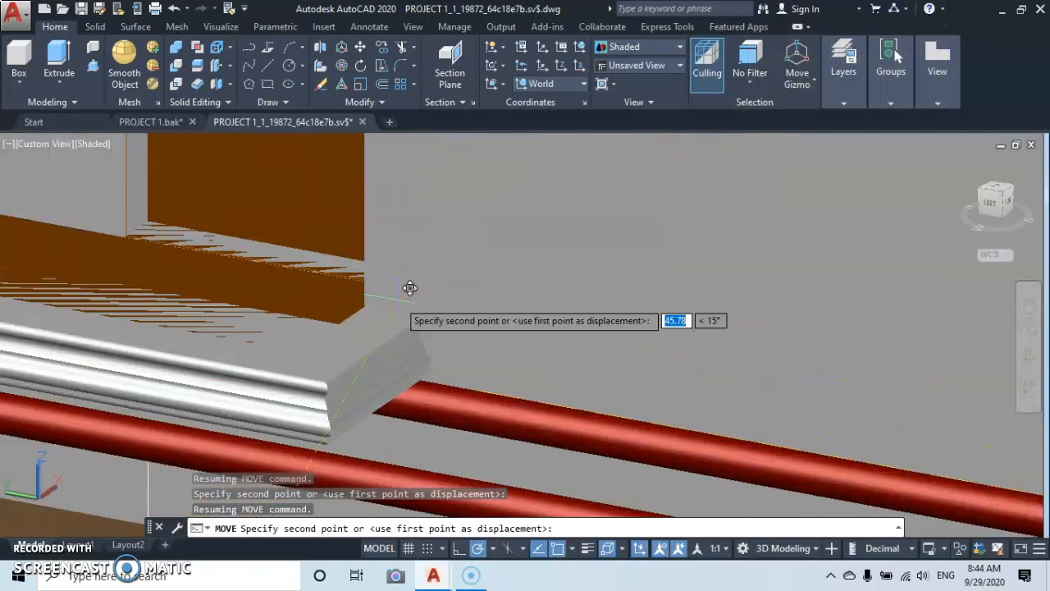
{"action": "left_click", "coordinate": [392, 312]}
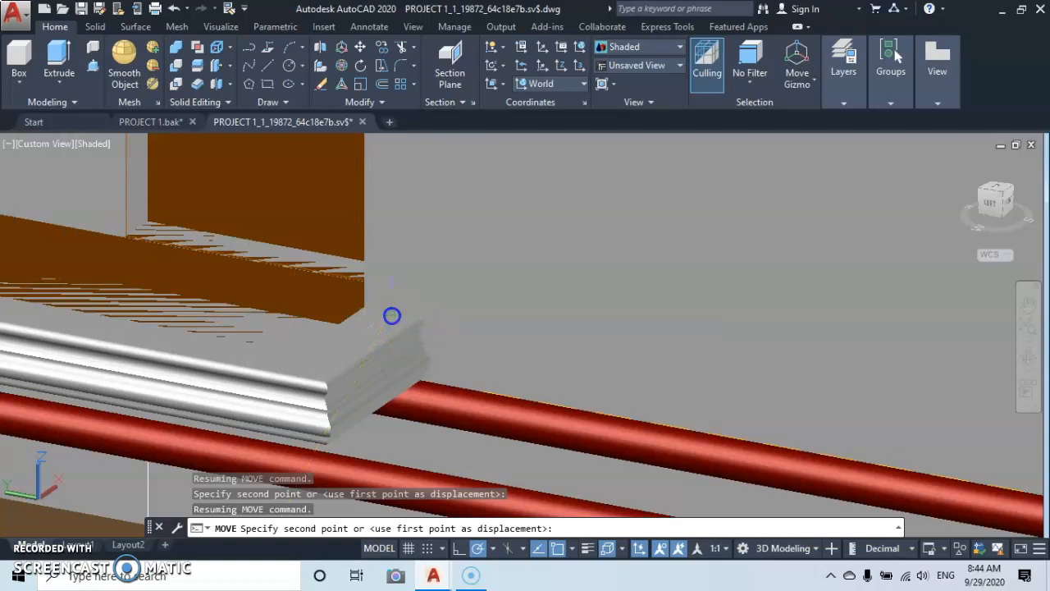
{"action": "left_click", "coordinate": [391, 315]}
{"action": "scroll", "coordinate": [304, 345], "scroll_direction": "down", "scroll_amount": 11}
{"action": "middle_click_drag", "start_coordinate": [305, 345], "coordinate": [509, 290]}
{"action": "scroll", "coordinate": [509, 290], "scroll_direction": "up", "scroll_amount": 6}
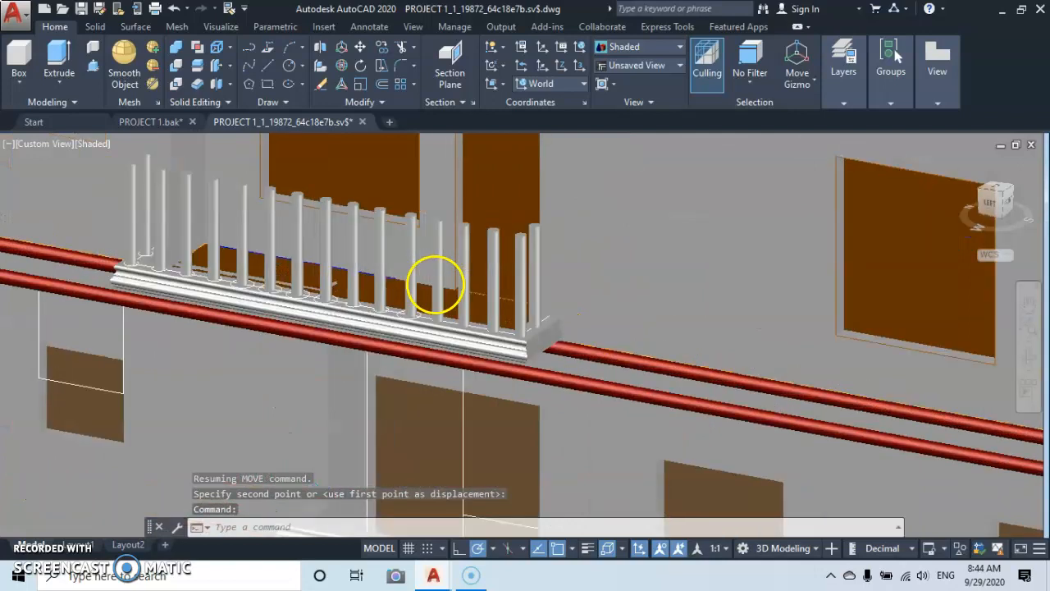
{"action": "scroll", "coordinate": [420, 277], "scroll_direction": "up", "scroll_amount": 2}
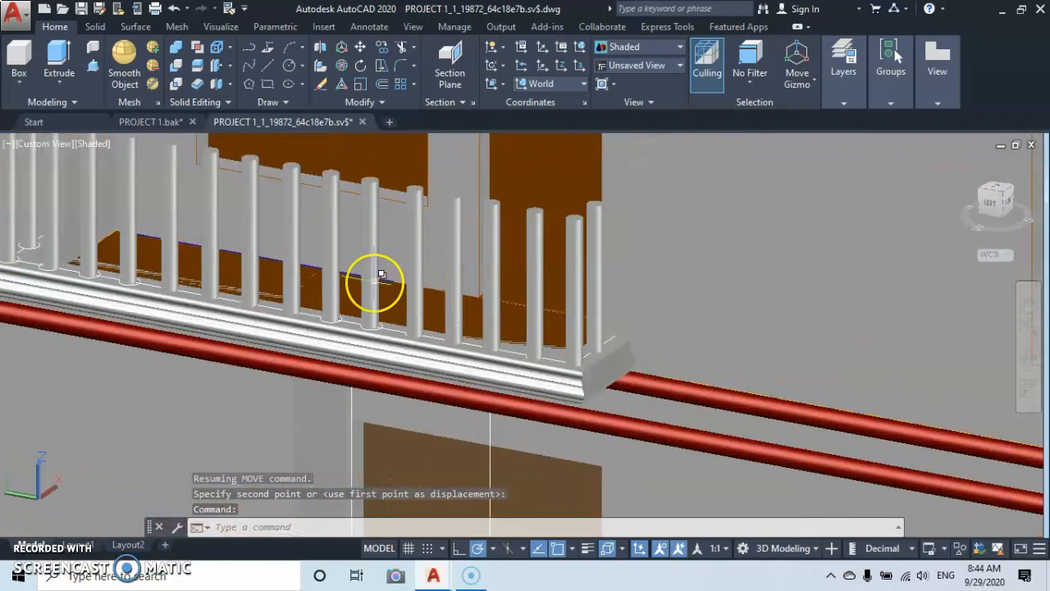
Copy the balcony's base moulding from the corner baluster's base centre to its top centre as the handrail.
{"action": "scroll", "coordinate": [380, 274], "scroll_direction": "down", "scroll_amount": 2}
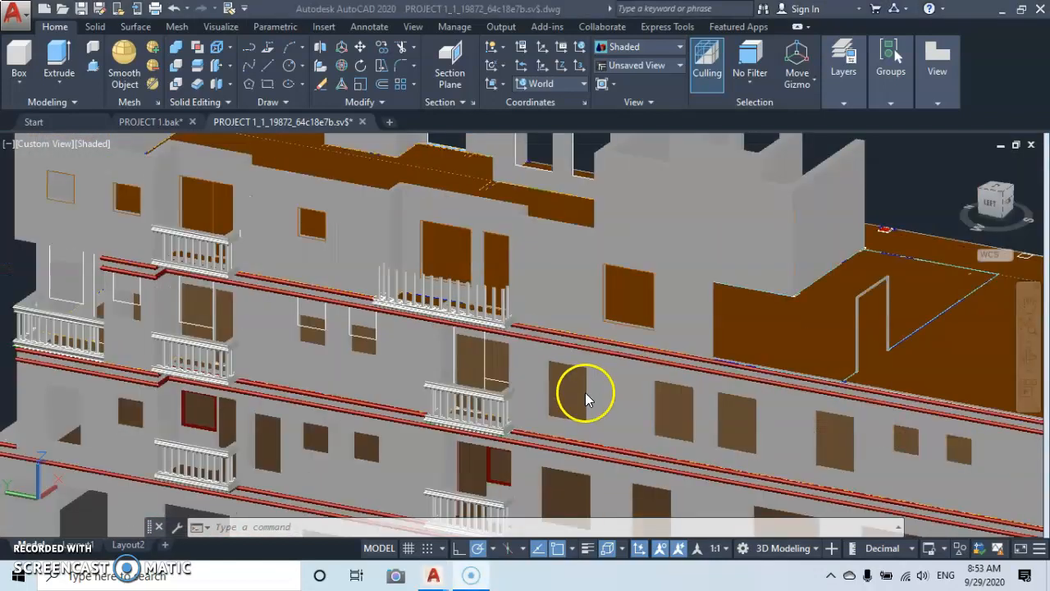
{"action": "scroll", "coordinate": [483, 297], "scroll_direction": "up", "scroll_amount": 5}
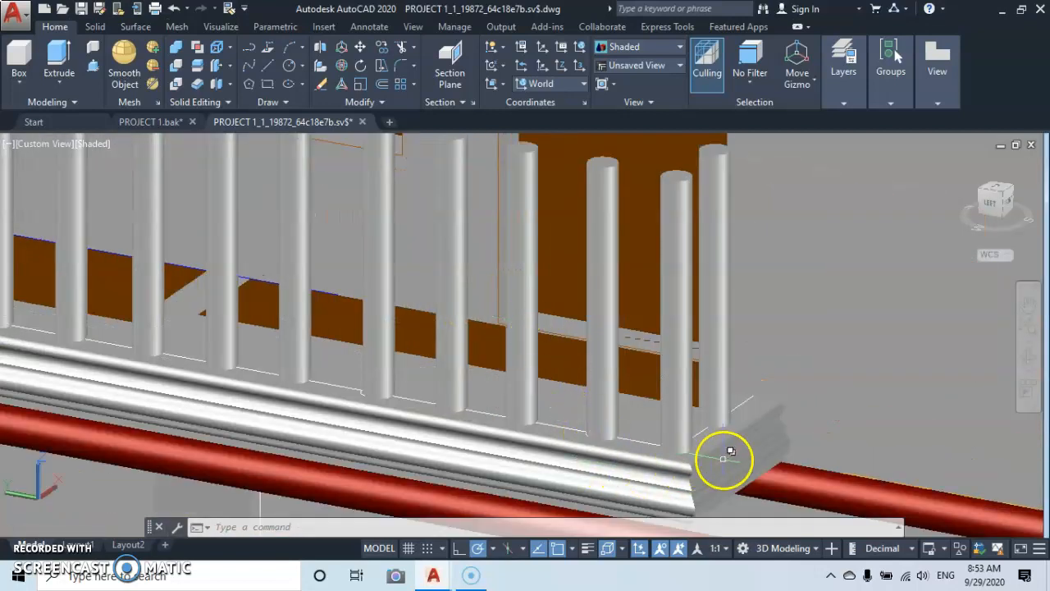
{"action": "left_click", "coordinate": [726, 463]}
{"action": "right_click", "coordinate": [814, 356]}
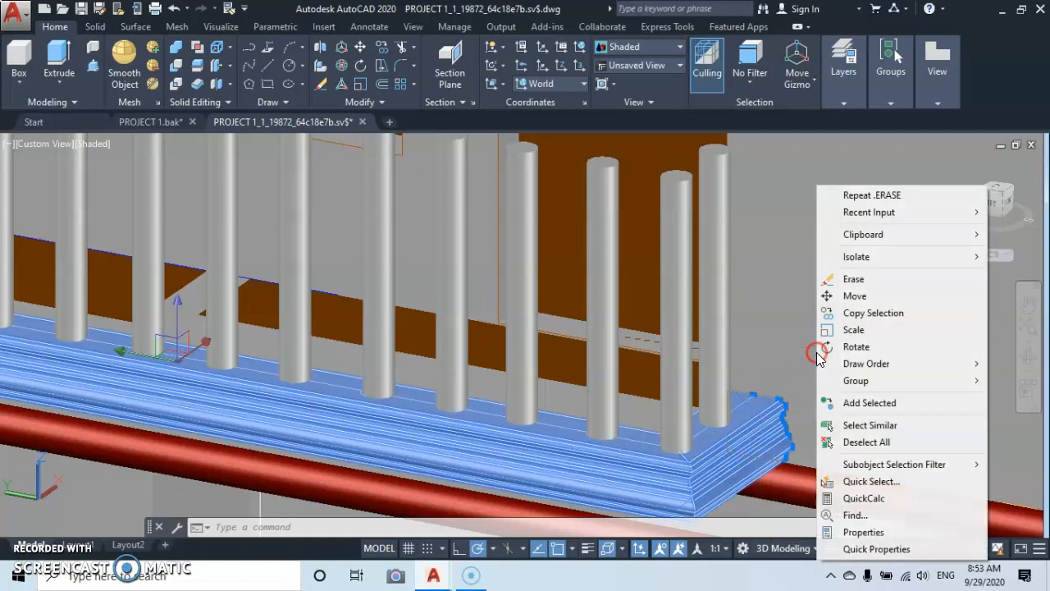
{"action": "left_click", "coordinate": [870, 313]}
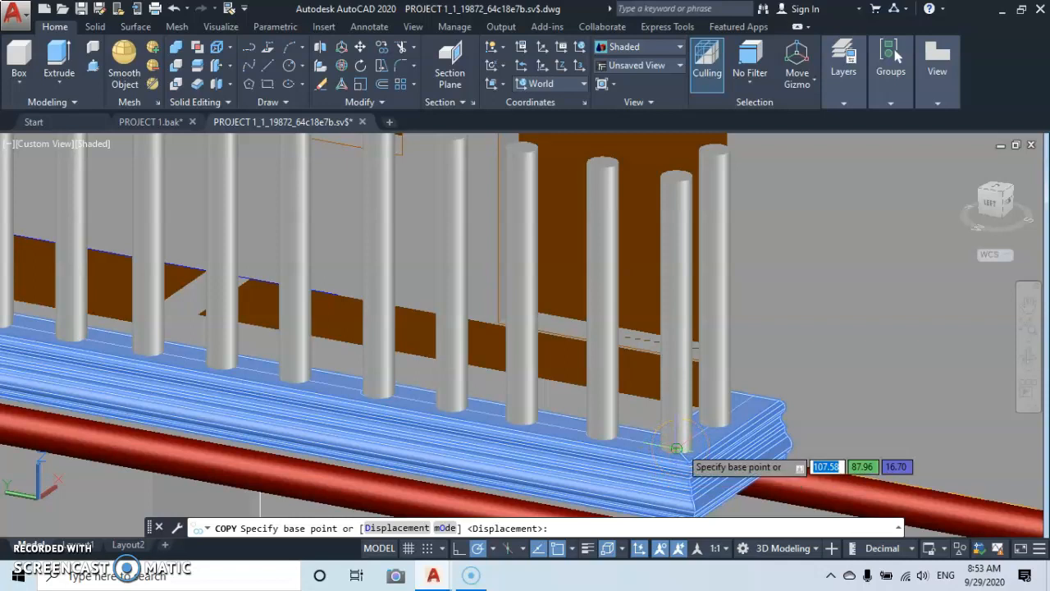
{"action": "left_click", "coordinate": [678, 447]}
{"action": "scroll", "coordinate": [683, 441], "scroll_direction": "down", "scroll_amount": 8}
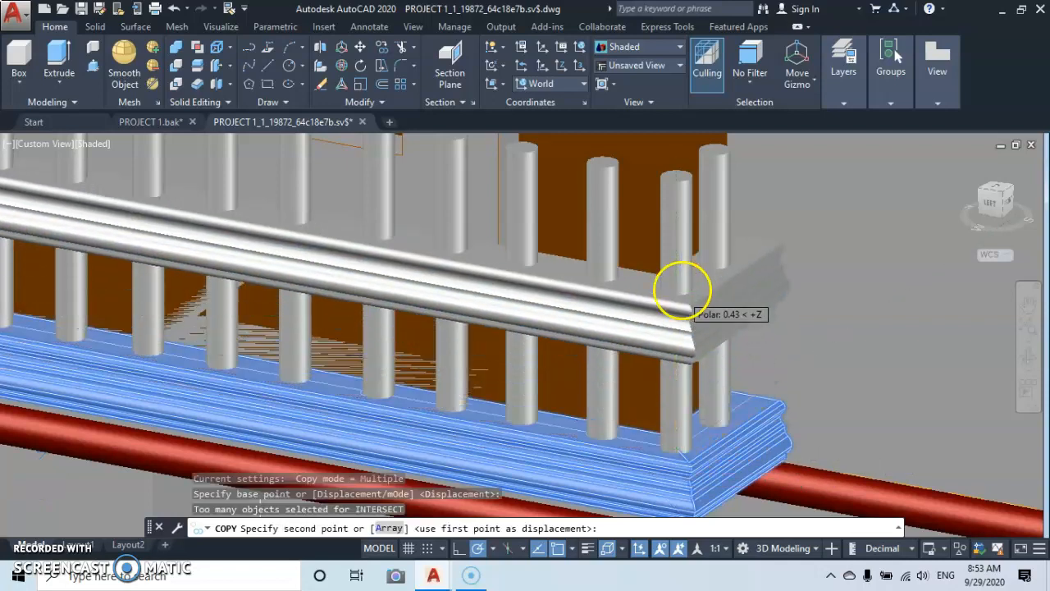
{"action": "scroll", "coordinate": [662, 357], "scroll_direction": "up", "scroll_amount": 10}
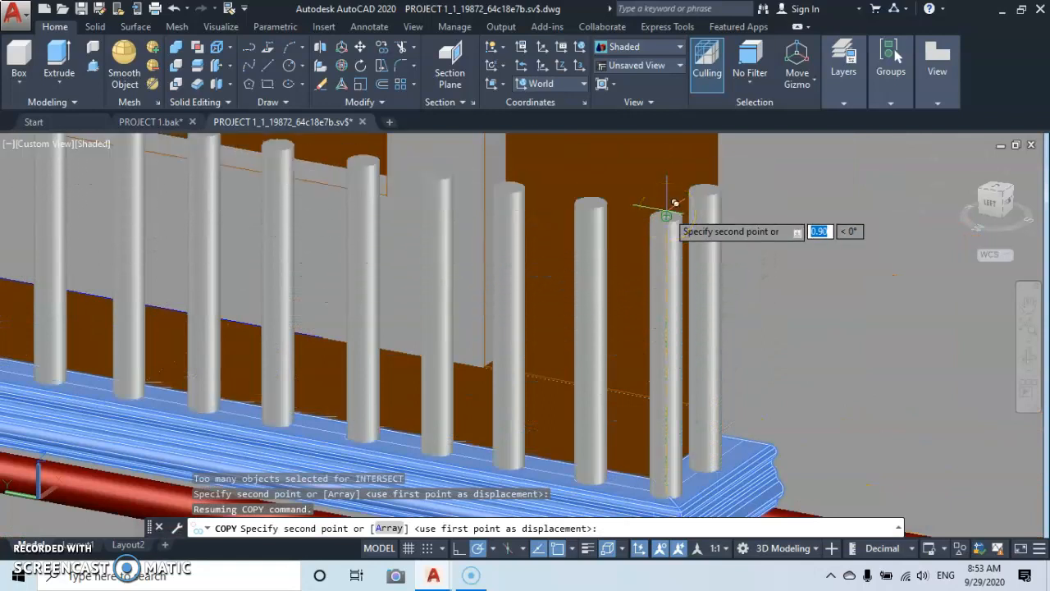
{"action": "scroll", "coordinate": [666, 215], "scroll_direction": "up", "scroll_amount": 5}
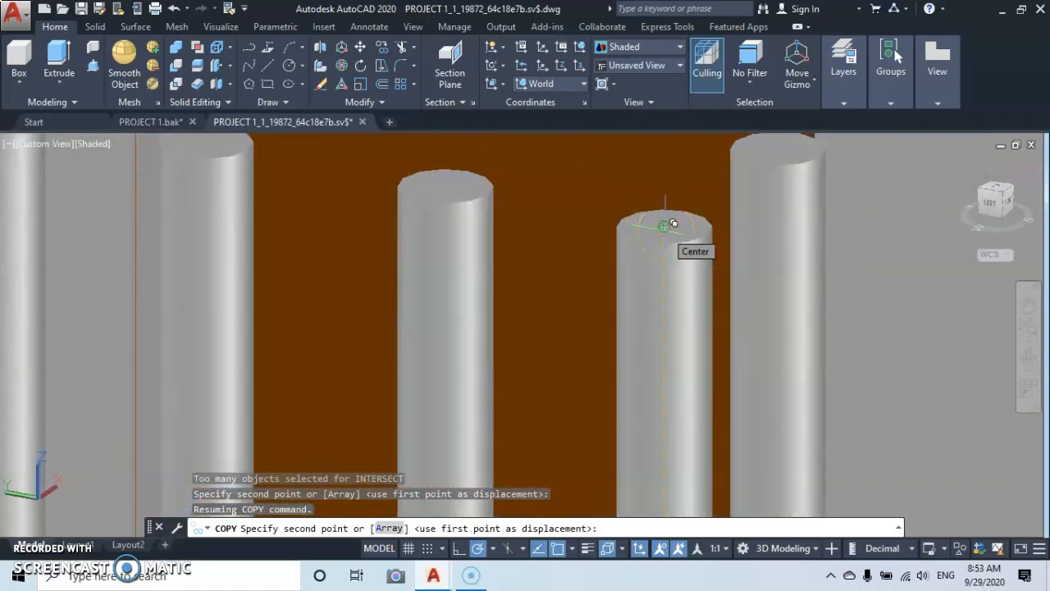
{"action": "left_click", "coordinate": [673, 223]}
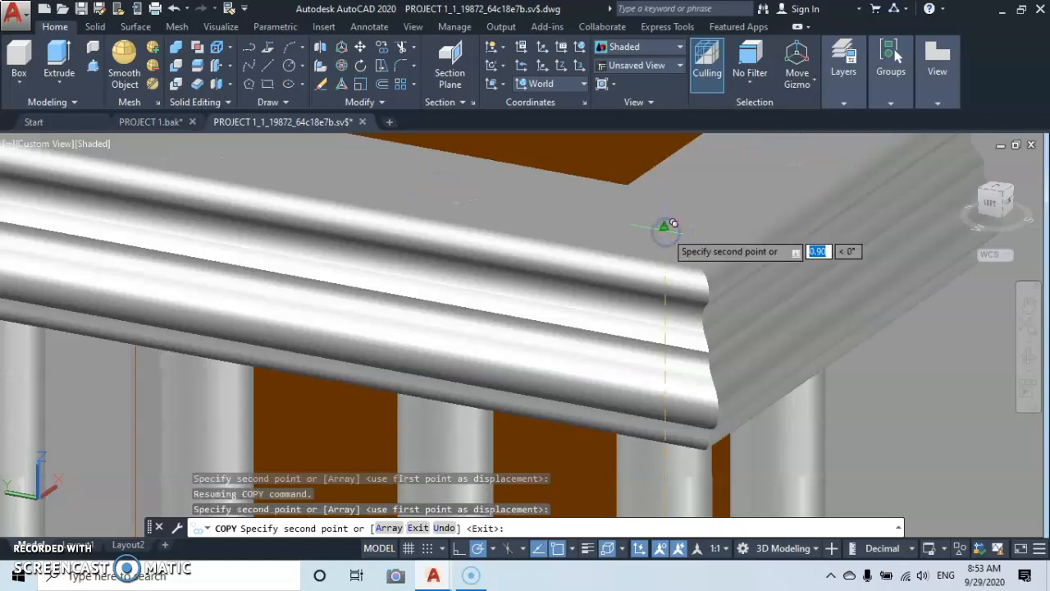
{"action": "scroll", "coordinate": [618, 225], "scroll_direction": "down", "scroll_amount": 5}
{"action": "middle_click_drag", "start_coordinate": [613, 225], "coordinate": [570, 290]}
{"action": "key", "text": "Escape"}
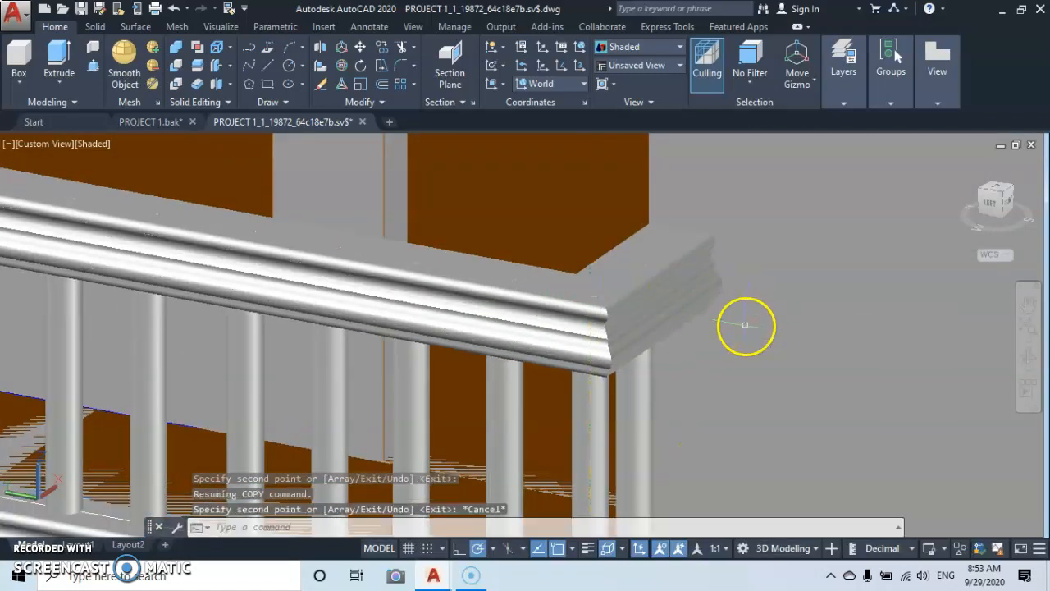
Examine the handrail's corners and both ends for their fit on the balusters and against the wall.
{"action": "scroll", "coordinate": [597, 296], "scroll_direction": "up", "scroll_amount": 6}
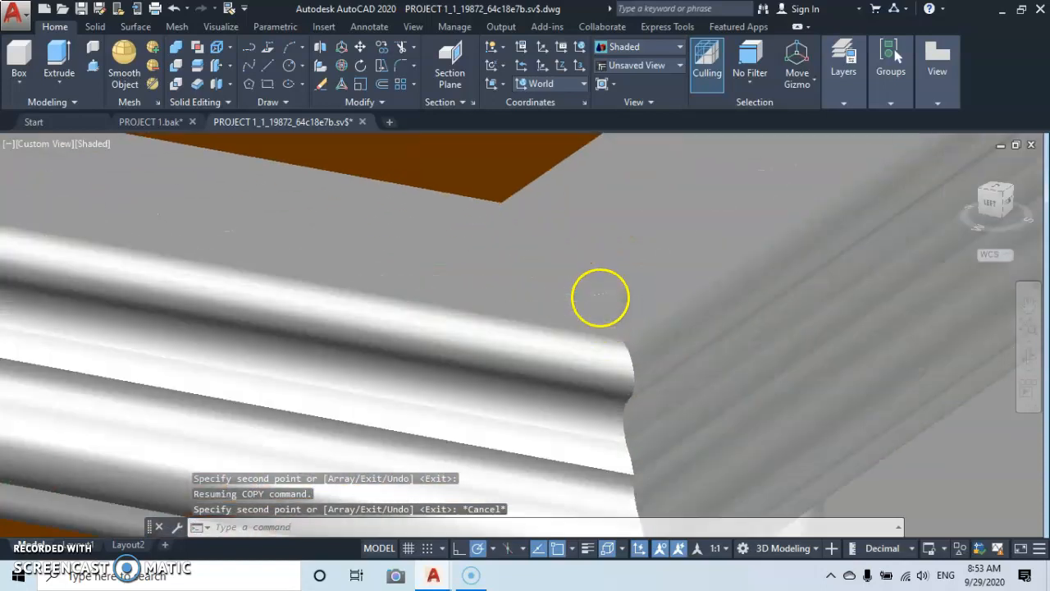
{"action": "scroll", "coordinate": [607, 260], "scroll_direction": "down", "scroll_amount": 3}
{"action": "scroll", "coordinate": [606, 264], "scroll_direction": "down", "scroll_amount": 9}
{"action": "middle_click_drag", "start_coordinate": [574, 264], "coordinate": [668, 281]}
{"action": "scroll", "coordinate": [303, 285], "scroll_direction": "up", "scroll_amount": 4}
{"action": "scroll", "coordinate": [303, 285], "scroll_direction": "down", "scroll_amount": 8}
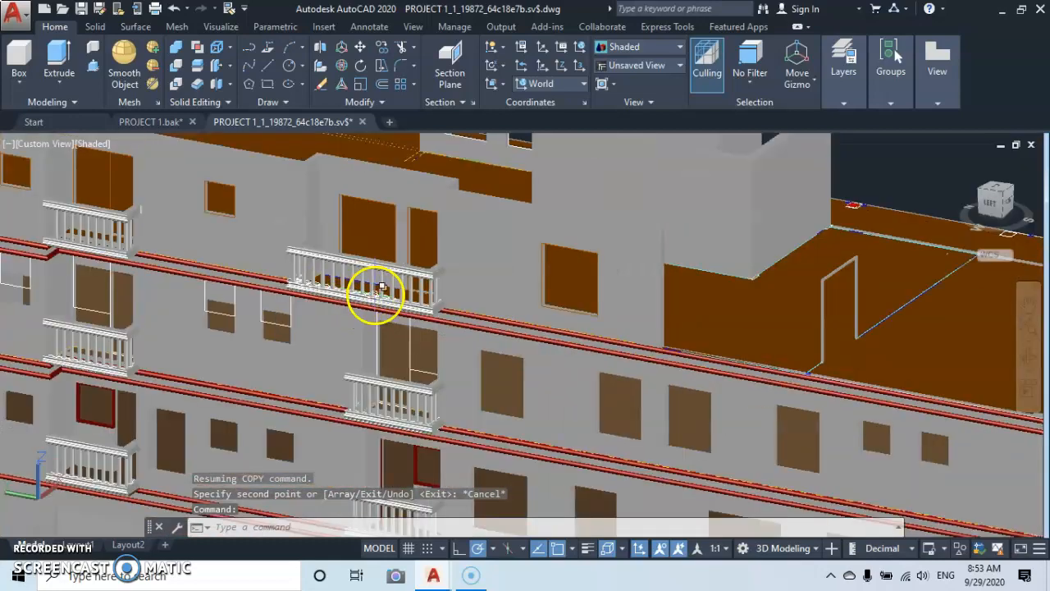
{"action": "middle_click_drag", "start_coordinate": [375, 295], "coordinate": [536, 375]}
{"action": "scroll", "coordinate": [445, 168], "scroll_direction": "down", "scroll_amount": 4}
{"action": "scroll", "coordinate": [513, 289], "scroll_direction": "up", "scroll_amount": 8}
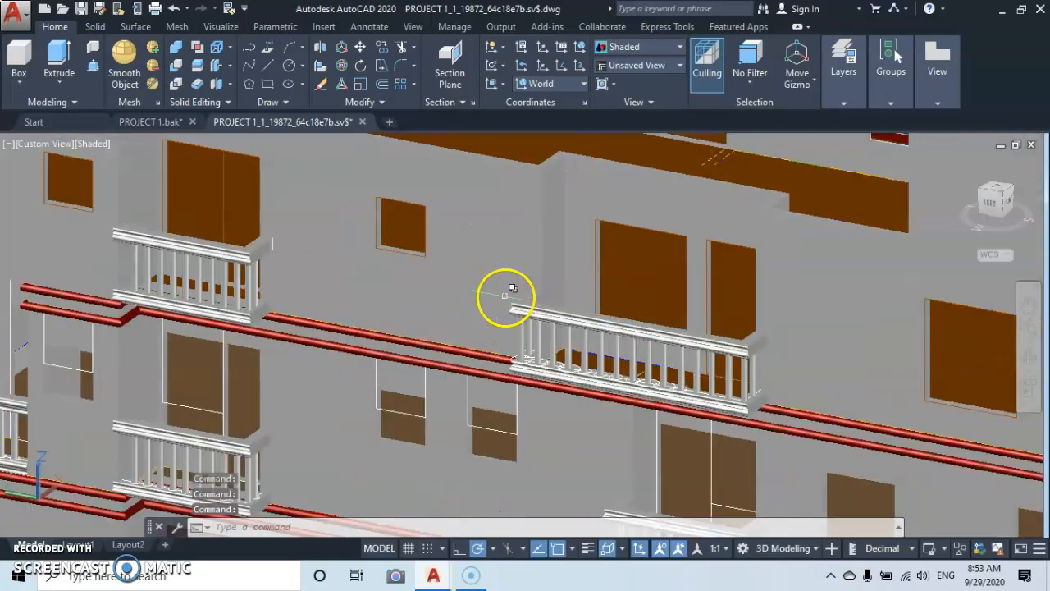
{"action": "scroll", "coordinate": [623, 299], "scroll_direction": "up", "scroll_amount": 3}
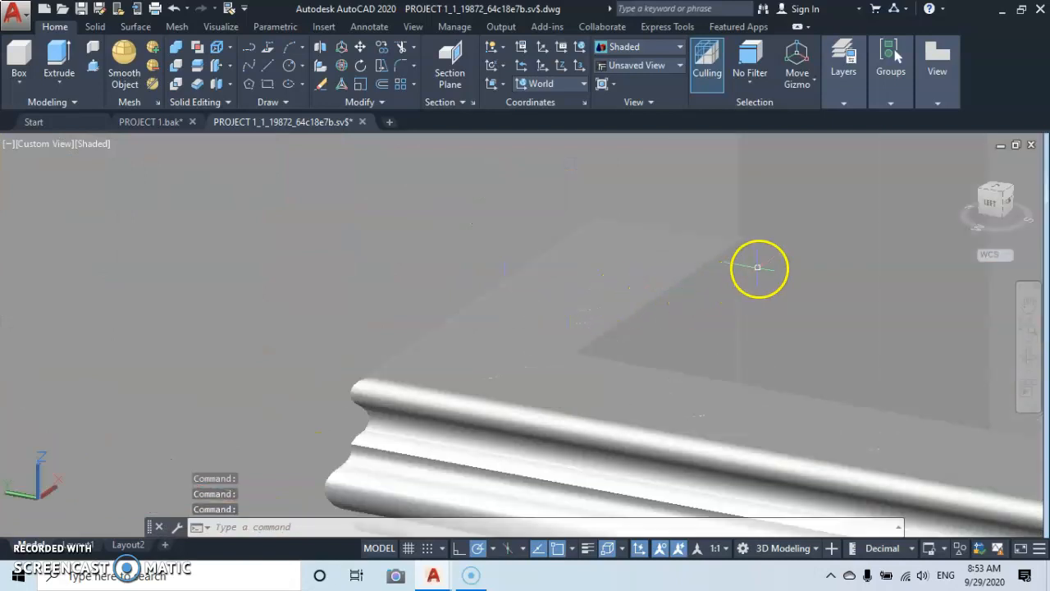
{"action": "scroll", "coordinate": [759, 266], "scroll_direction": "down", "scroll_amount": 5}
{"action": "middle_click_drag", "start_coordinate": [759, 267], "coordinate": [555, 222]}
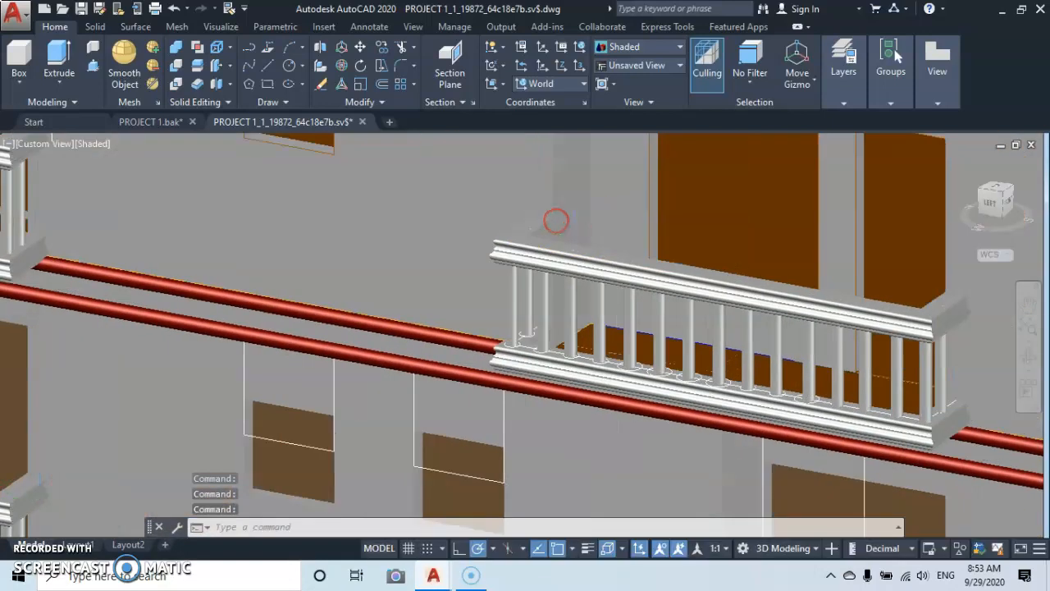
{"action": "scroll", "coordinate": [557, 221], "scroll_direction": "up", "scroll_amount": 3}
{"action": "scroll", "coordinate": [521, 202], "scroll_direction": "up", "scroll_amount": 3}
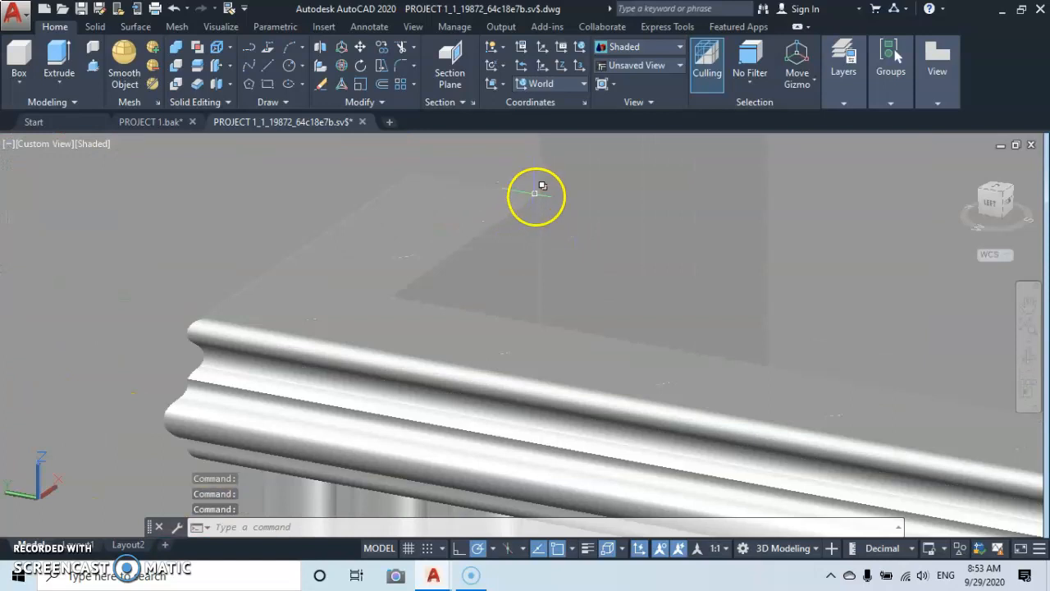
{"action": "scroll", "coordinate": [535, 193], "scroll_direction": "down", "scroll_amount": 10}
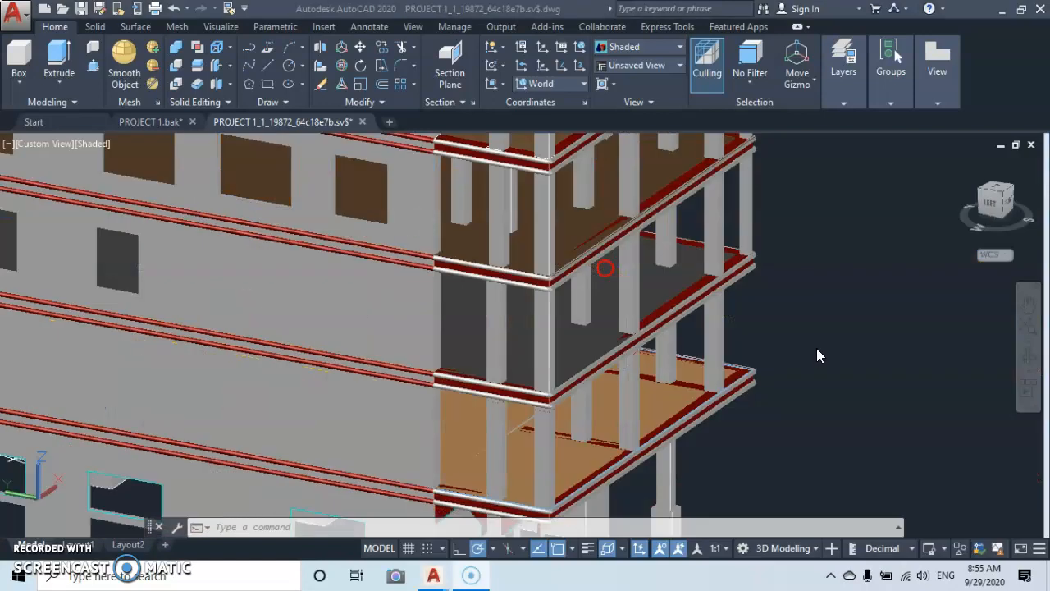
Examine the whole building, then its open column-lined side with the floor mouldings.
{"action": "left_click", "coordinate": [795, 357]}
{"action": "scroll", "coordinate": [451, 351], "scroll_direction": "down", "scroll_amount": 4}
{"action": "middle_click_drag", "start_coordinate": [451, 350], "coordinate": [707, 283]}
{"action": "scroll", "coordinate": [722, 283], "scroll_direction": "down", "scroll_amount": 2}
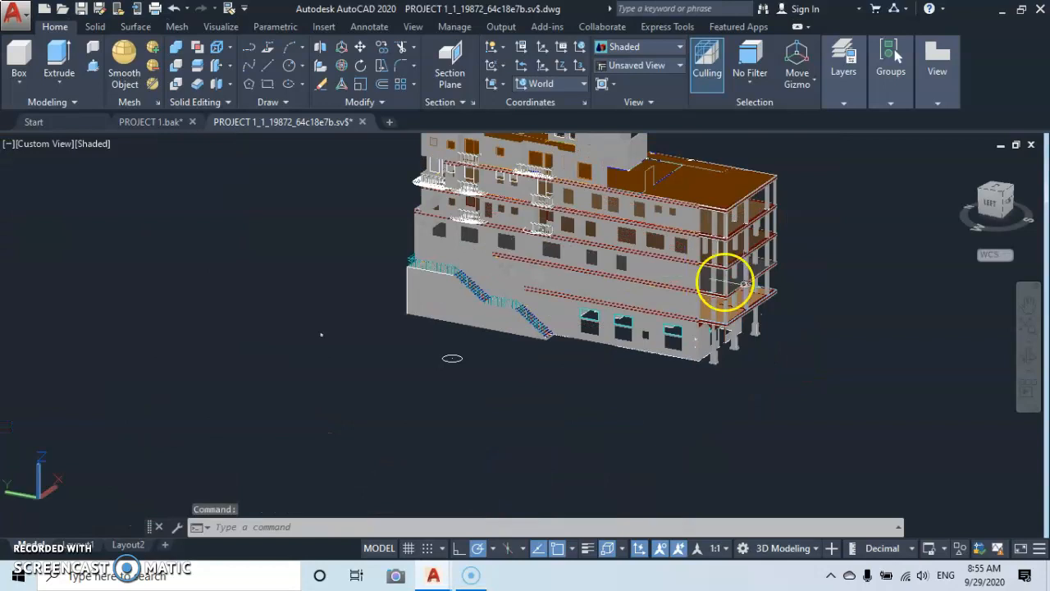
{"action": "left_click", "coordinate": [1030, 359]}
{"action": "left_click_drag", "start_coordinate": [779, 294], "coordinate": [512, 309]}
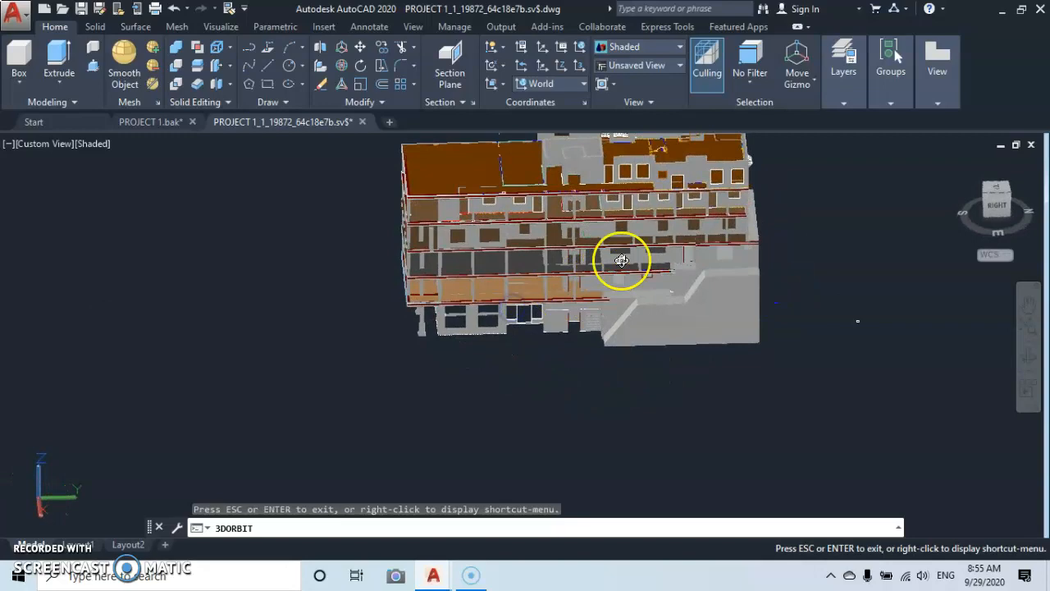
{"action": "scroll", "coordinate": [628, 246], "scroll_direction": "up", "scroll_amount": 4}
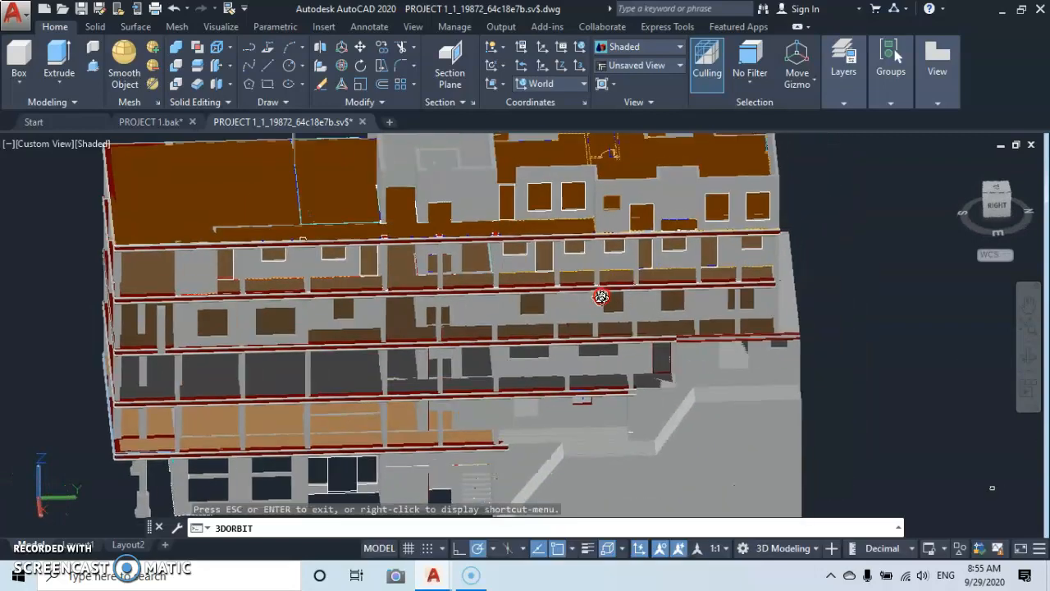
{"action": "left_click_drag", "start_coordinate": [601, 297], "coordinate": [616, 272]}
{"action": "scroll", "coordinate": [636, 222], "scroll_direction": "up", "scroll_amount": 6}
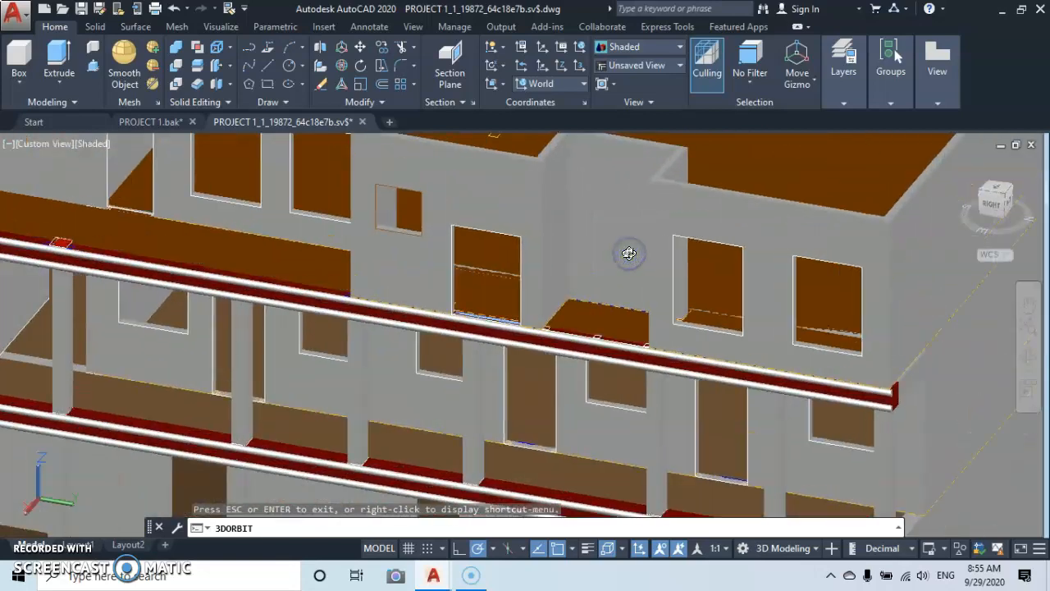
{"action": "left_click_drag", "start_coordinate": [629, 252], "coordinate": [630, 275]}
{"action": "left_click_drag", "start_coordinate": [630, 357], "coordinate": [628, 331]}
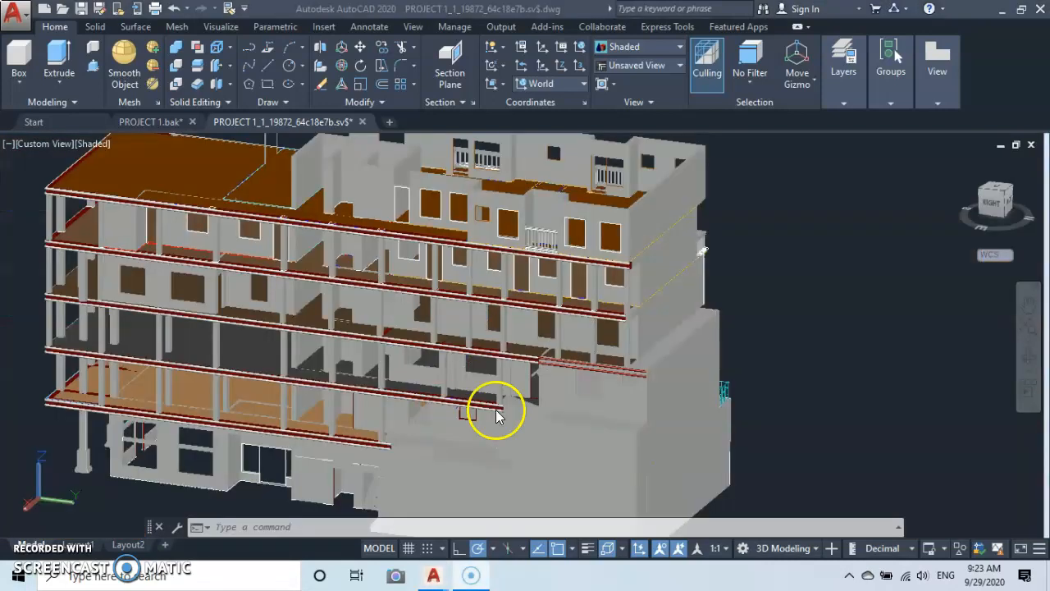
Examine the roof-terrace level on the column-lined side, from the small recessed railing along the slab edge to the columns beneath it.
{"action": "scroll", "coordinate": [552, 236], "scroll_direction": "up", "scroll_amount": 4}
{"action": "middle_click_drag", "start_coordinate": [546, 242], "coordinate": [511, 328]}
{"action": "scroll", "coordinate": [545, 274], "scroll_direction": "up", "scroll_amount": 6}
{"action": "scroll", "coordinate": [546, 275], "scroll_direction": "down", "scroll_amount": 5}
{"action": "scroll", "coordinate": [546, 273], "scroll_direction": "up", "scroll_amount": 5}
{"action": "scroll", "coordinate": [530, 306], "scroll_direction": "up", "scroll_amount": 2}
{"action": "scroll", "coordinate": [530, 307], "scroll_direction": "down", "scroll_amount": 8}
{"action": "scroll", "coordinate": [525, 307], "scroll_direction": "down", "scroll_amount": 3}
{"action": "scroll", "coordinate": [504, 332], "scroll_direction": "up", "scroll_amount": 6}
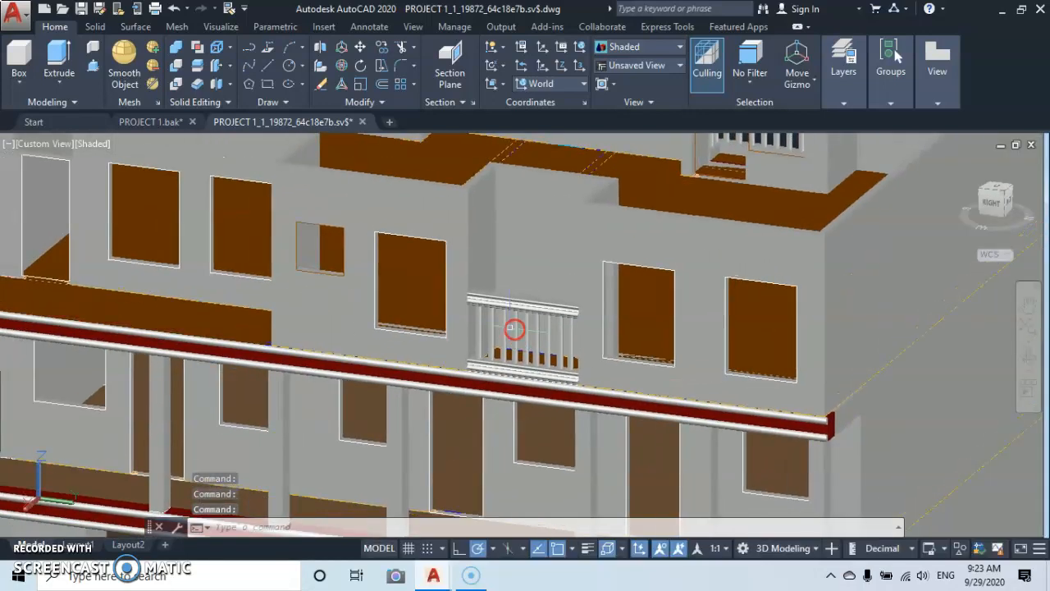
{"action": "scroll", "coordinate": [509, 327], "scroll_direction": "up", "scroll_amount": 3}
{"action": "scroll", "coordinate": [509, 326], "scroll_direction": "down", "scroll_amount": 2}
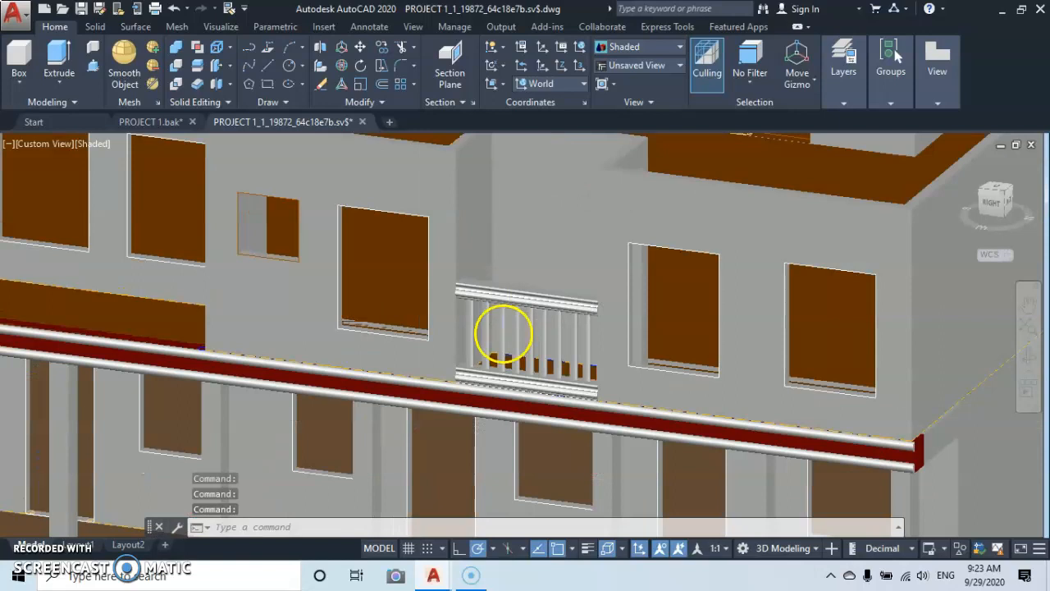
{"action": "scroll", "coordinate": [503, 333], "scroll_direction": "down", "scroll_amount": 3}
{"action": "middle_click_drag", "start_coordinate": [504, 335], "coordinate": [652, 337]}
{"action": "scroll", "coordinate": [497, 276], "scroll_direction": "up", "scroll_amount": 2}
{"action": "middle_click_drag", "start_coordinate": [504, 325], "coordinate": [615, 327]}
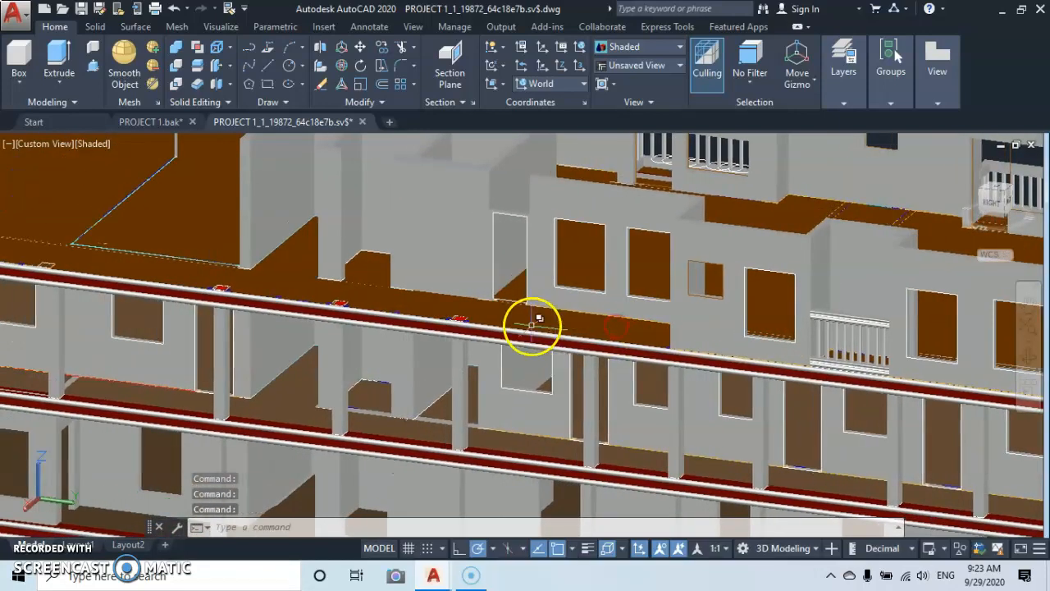
{"action": "middle_click_drag", "start_coordinate": [539, 334], "coordinate": [612, 359]}
{"action": "scroll", "coordinate": [558, 341], "scroll_direction": "up", "scroll_amount": 2}
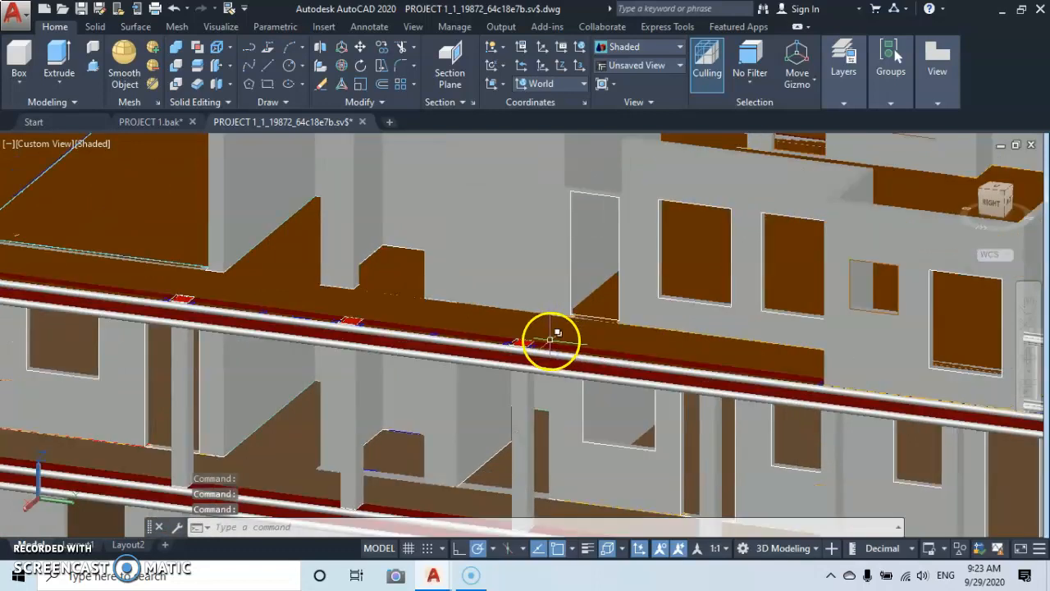
{"action": "middle_click_drag", "start_coordinate": [551, 337], "coordinate": [514, 288]}
{"action": "scroll", "coordinate": [648, 329], "scroll_direction": "up", "scroll_amount": 1}
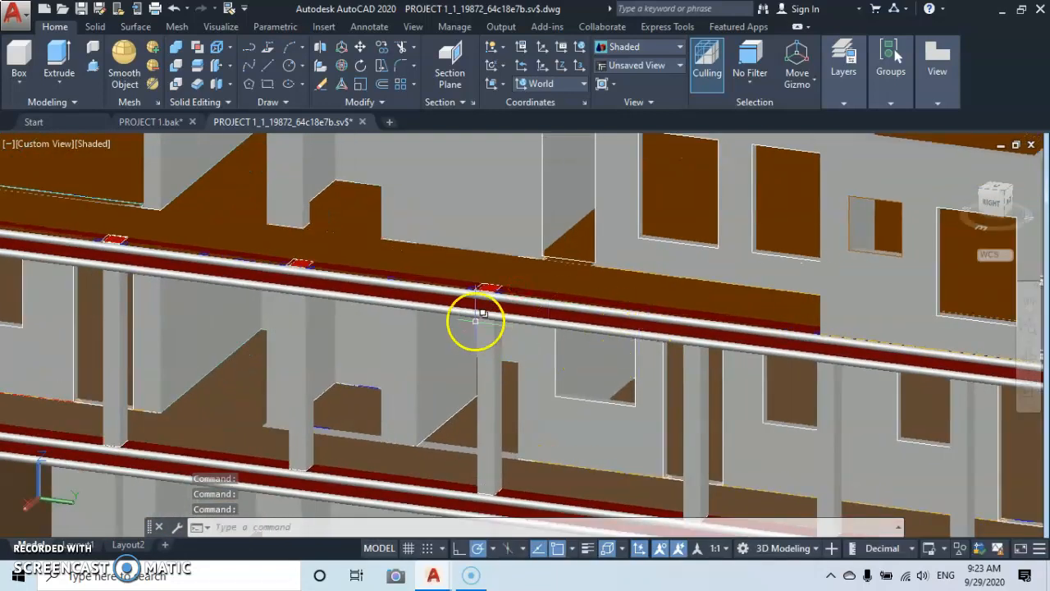
{"action": "middle_click_drag", "start_coordinate": [554, 310], "coordinate": [469, 262]}
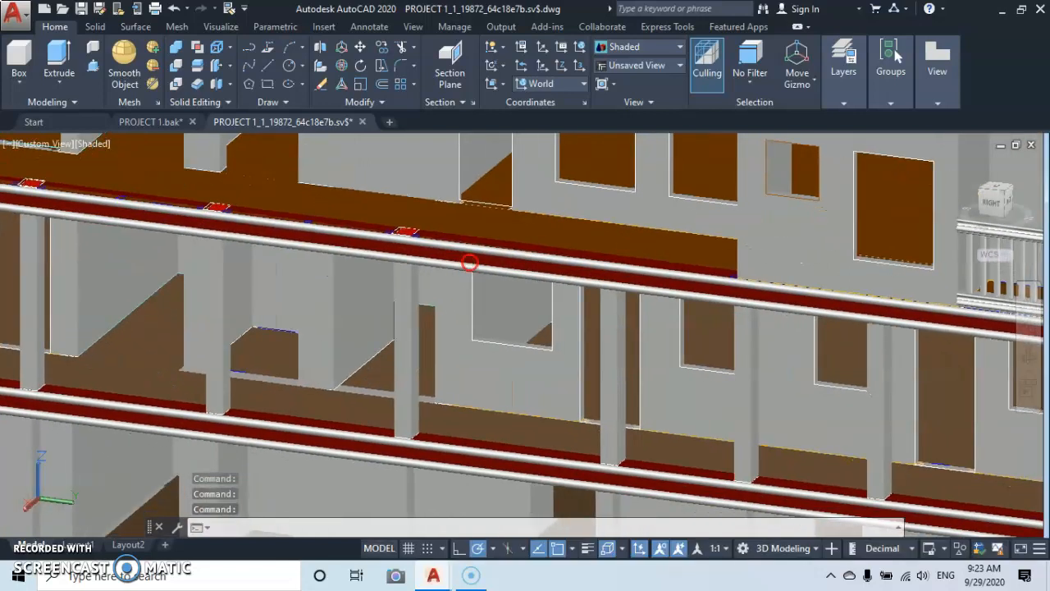
Copy the five top-storey columns below the open terrace edge straight up by 3 units, using a column's top edge as base point.
{"action": "left_click", "coordinate": [609, 392]}
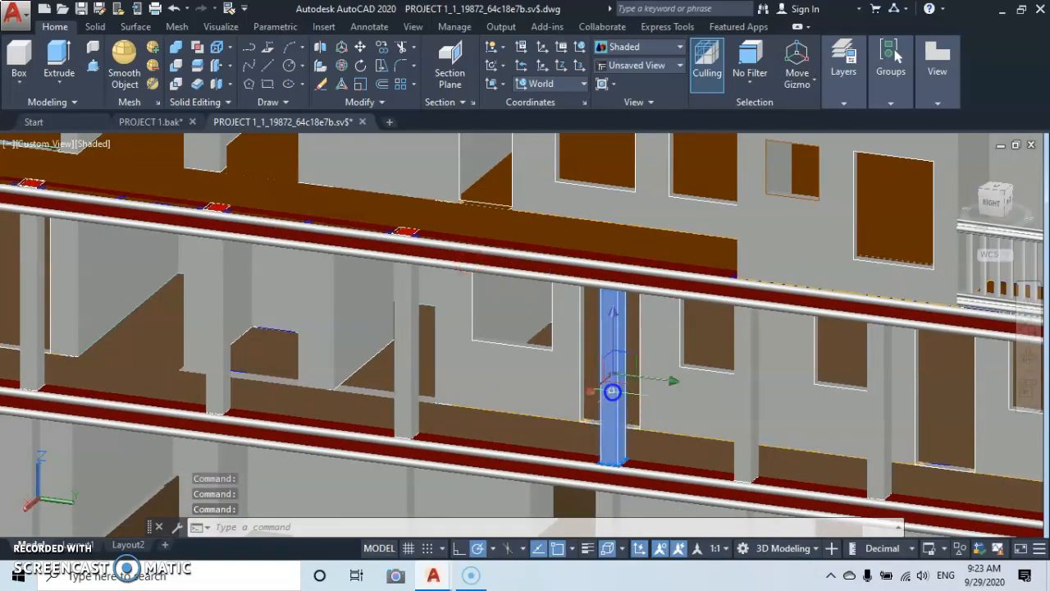
{"action": "left_click", "coordinate": [406, 377]}
{"action": "middle_click_drag", "start_coordinate": [277, 359], "coordinate": [480, 401]}
{"action": "left_click", "coordinate": [410, 356]}
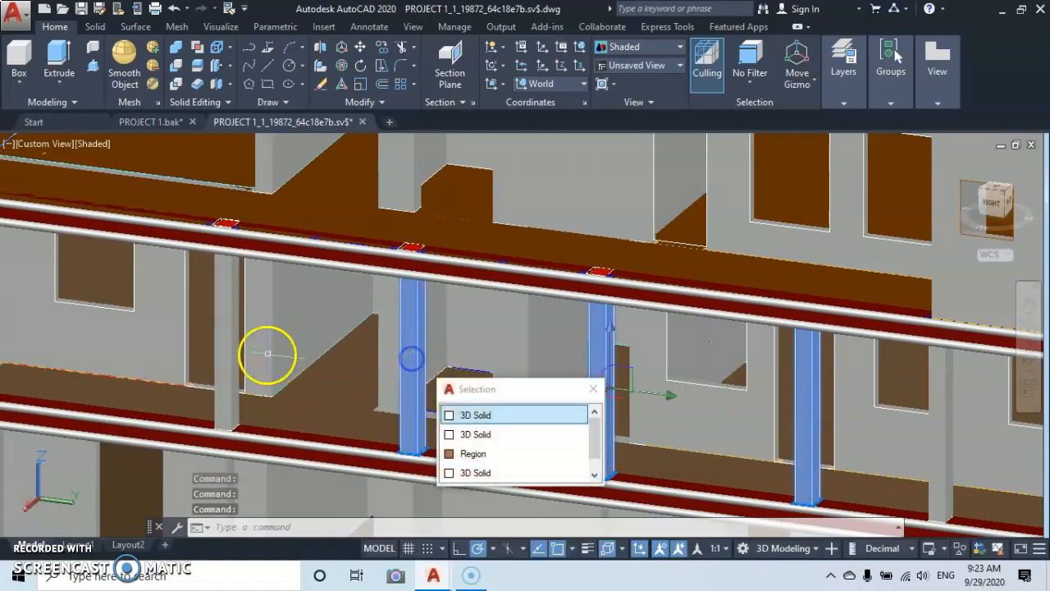
{"action": "left_click", "coordinate": [228, 356]}
{"action": "scroll", "coordinate": [229, 358], "scroll_direction": "down", "scroll_amount": 4}
{"action": "middle_click_drag", "start_coordinate": [229, 358], "coordinate": [403, 379]}
{"action": "left_click", "coordinate": [316, 366]}
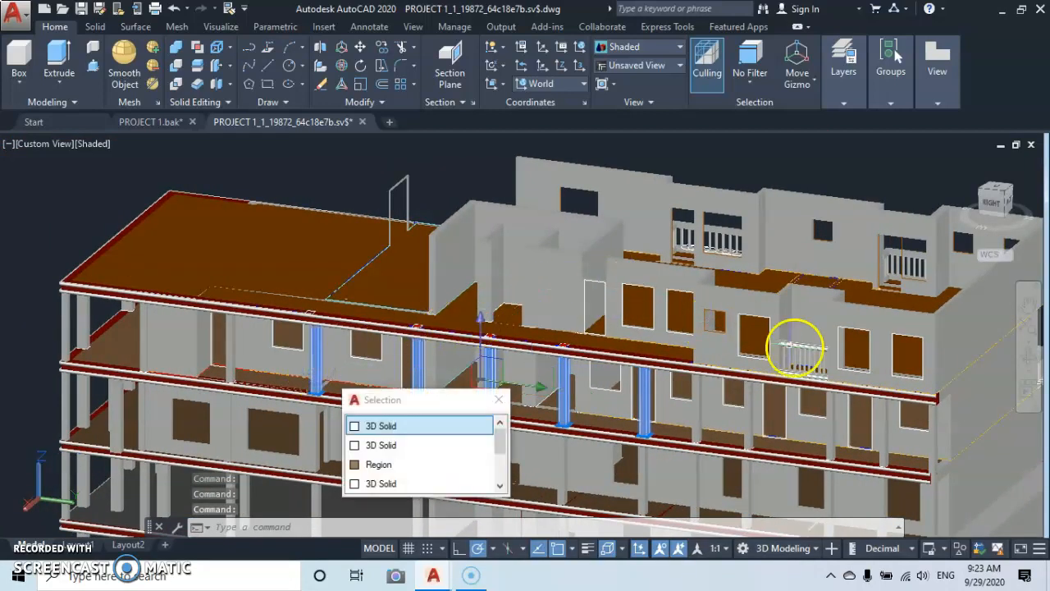
{"action": "right_click", "coordinate": [815, 324]}
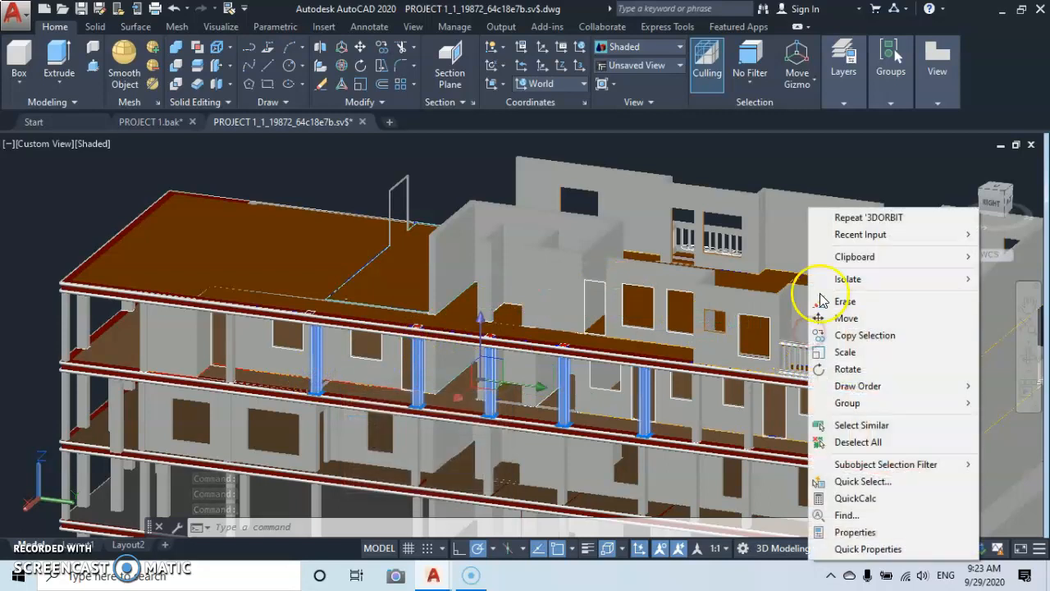
{"action": "left_click", "coordinate": [829, 335]}
{"action": "middle_click_drag", "start_coordinate": [566, 353], "coordinate": [509, 358]}
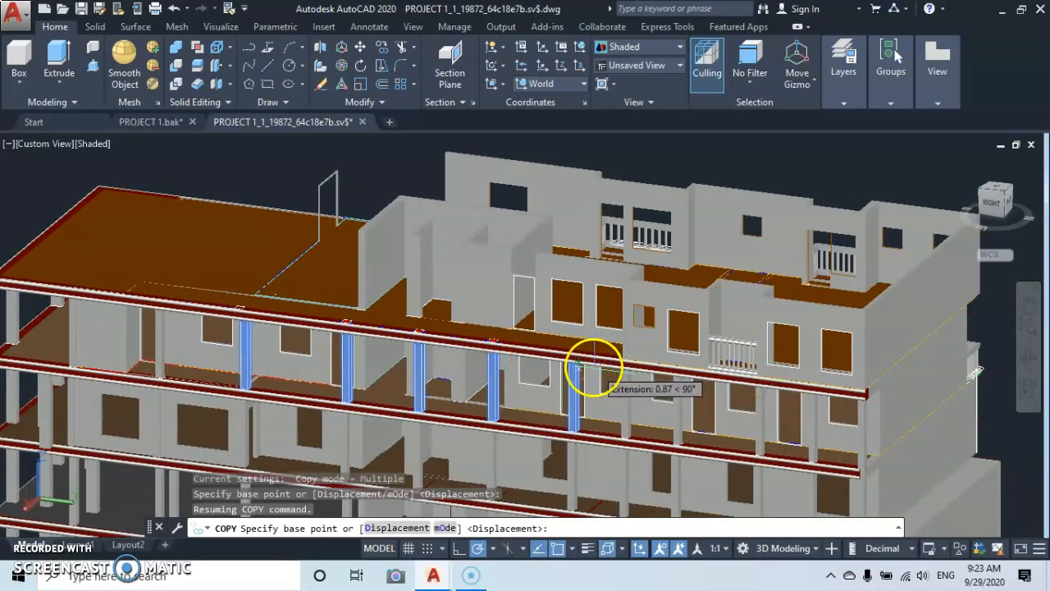
{"action": "scroll", "coordinate": [594, 363], "scroll_direction": "up", "scroll_amount": 5}
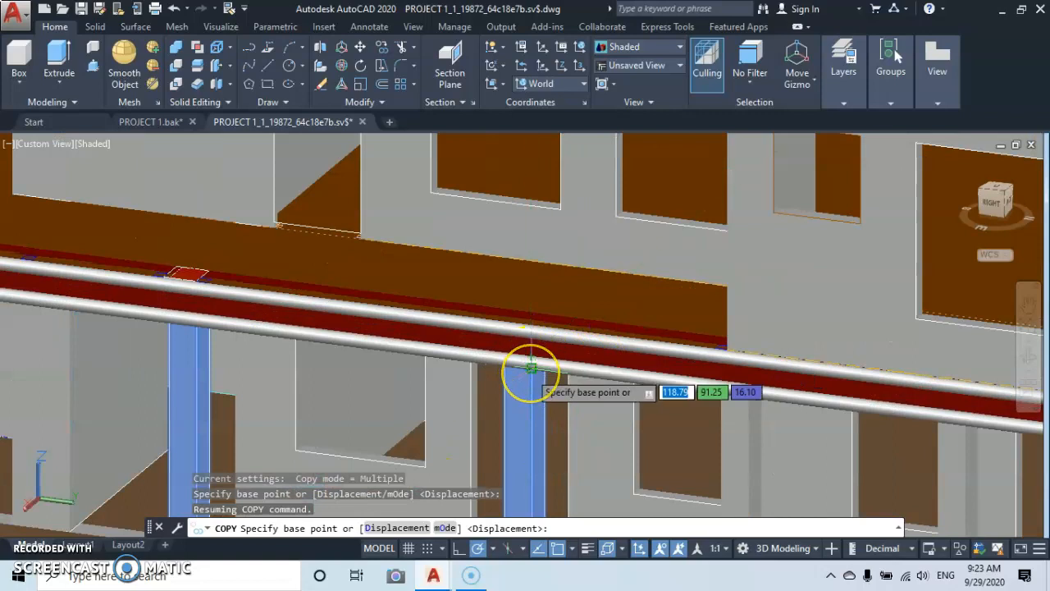
{"action": "left_click", "coordinate": [532, 367]}
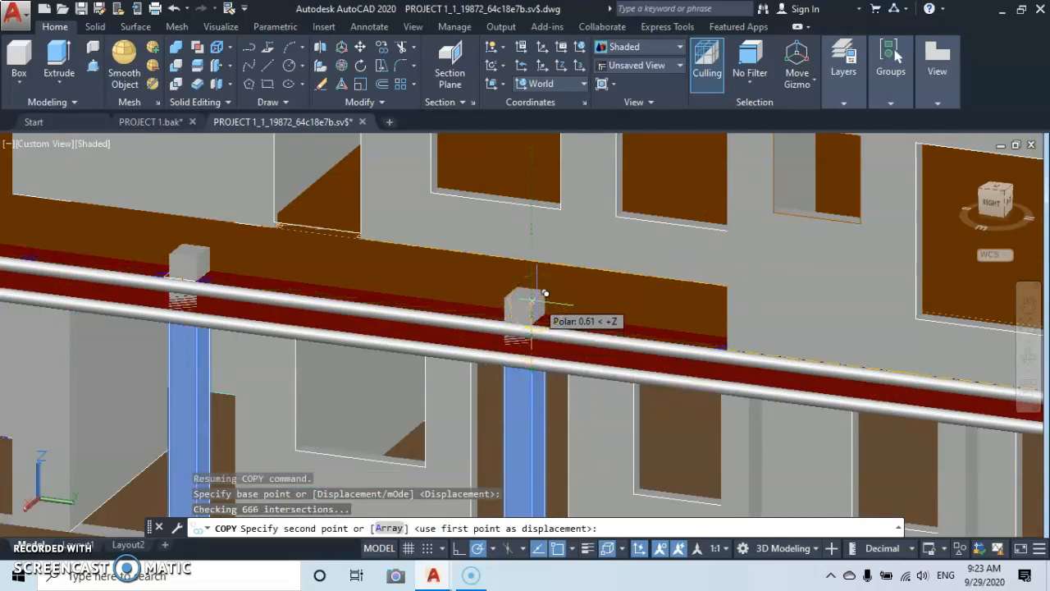
{"action": "type", "text": "3"}
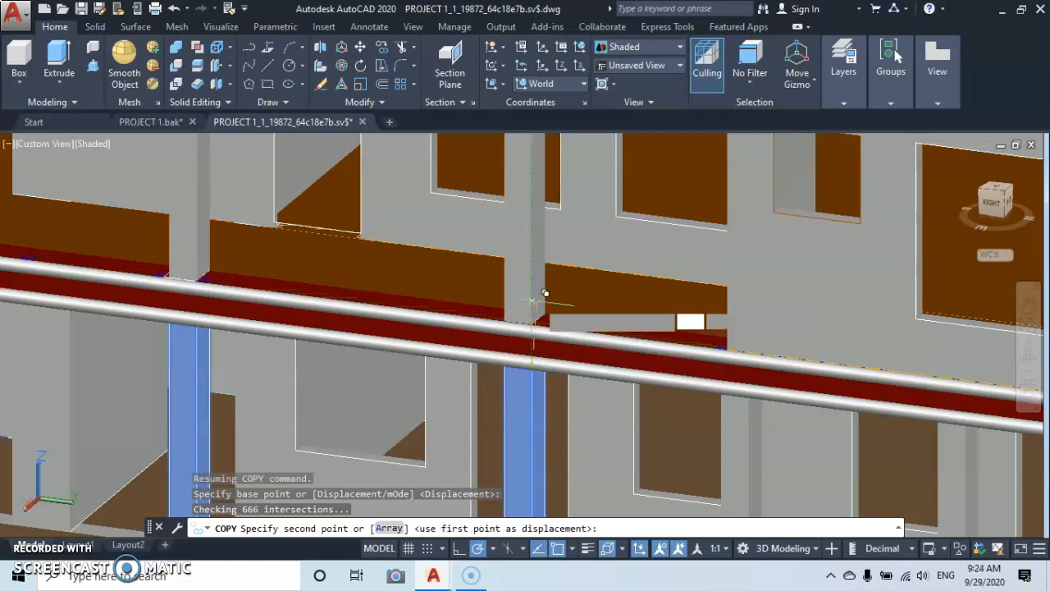
{"action": "key", "text": "Return"}
{"action": "scroll", "coordinate": [583, 293], "scroll_direction": "down", "scroll_amount": 5}
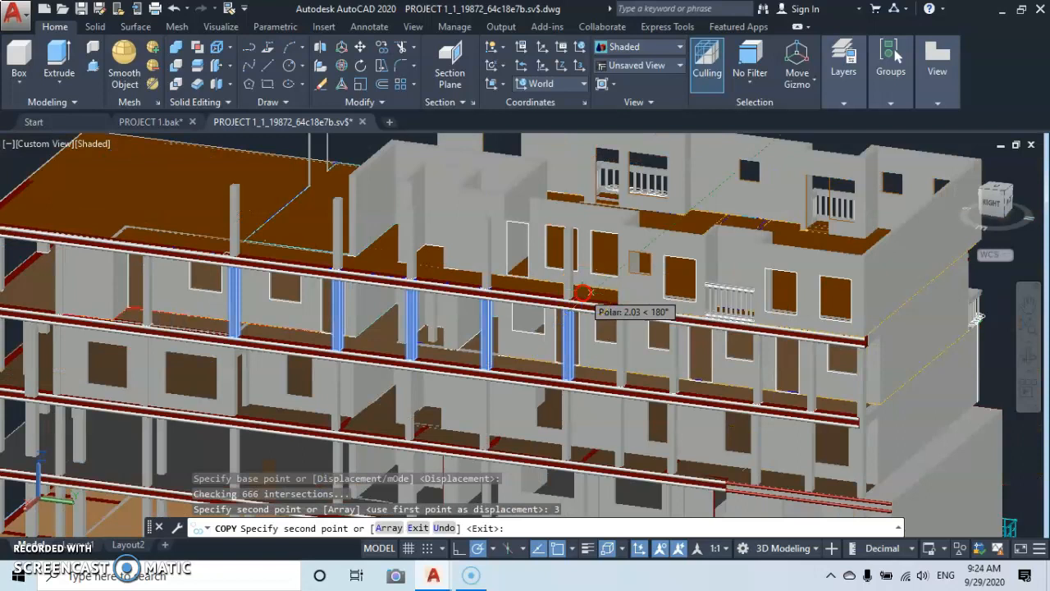
{"action": "middle_click_drag", "start_coordinate": [584, 293], "coordinate": [582, 317]}
{"action": "key", "text": "Escape"}
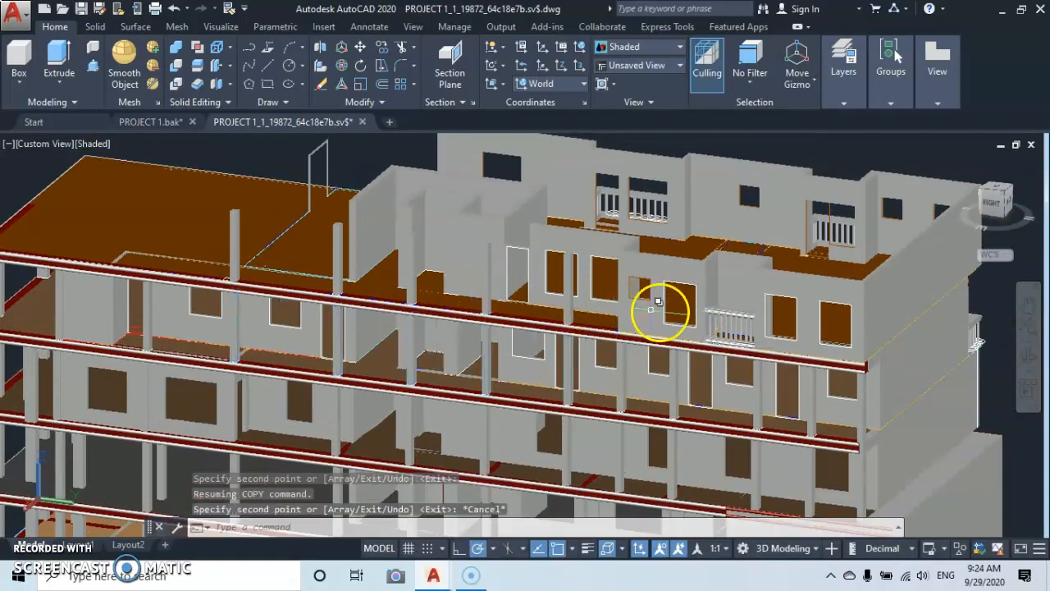
Check the copied terrace columns against the whole building from its front corner.
{"action": "left_click", "coordinate": [1029, 356]}
{"action": "left_click_drag", "start_coordinate": [697, 330], "coordinate": [467, 320]}
{"action": "key", "text": "Escape"}
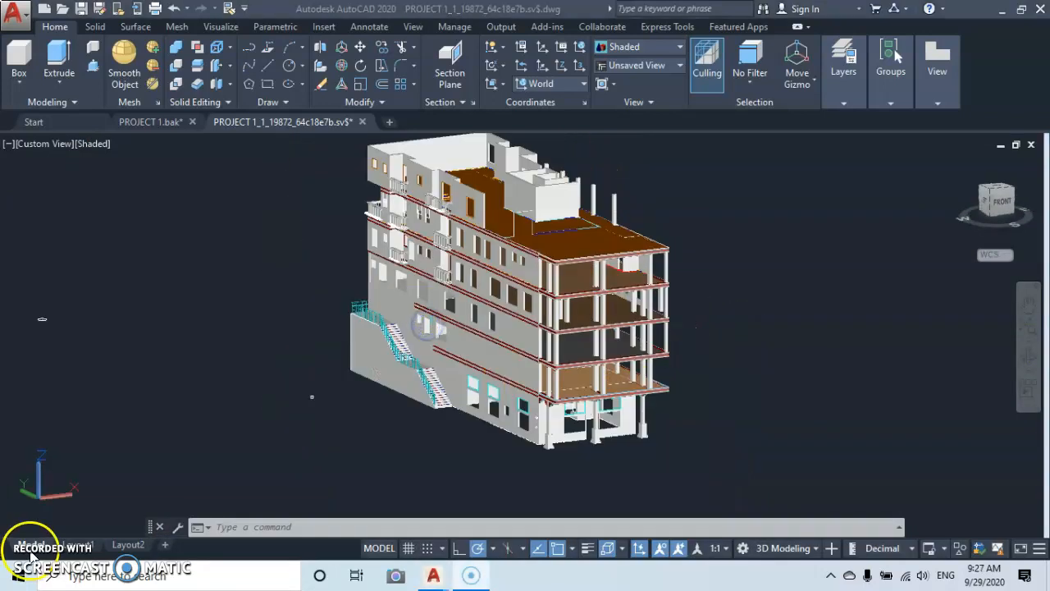